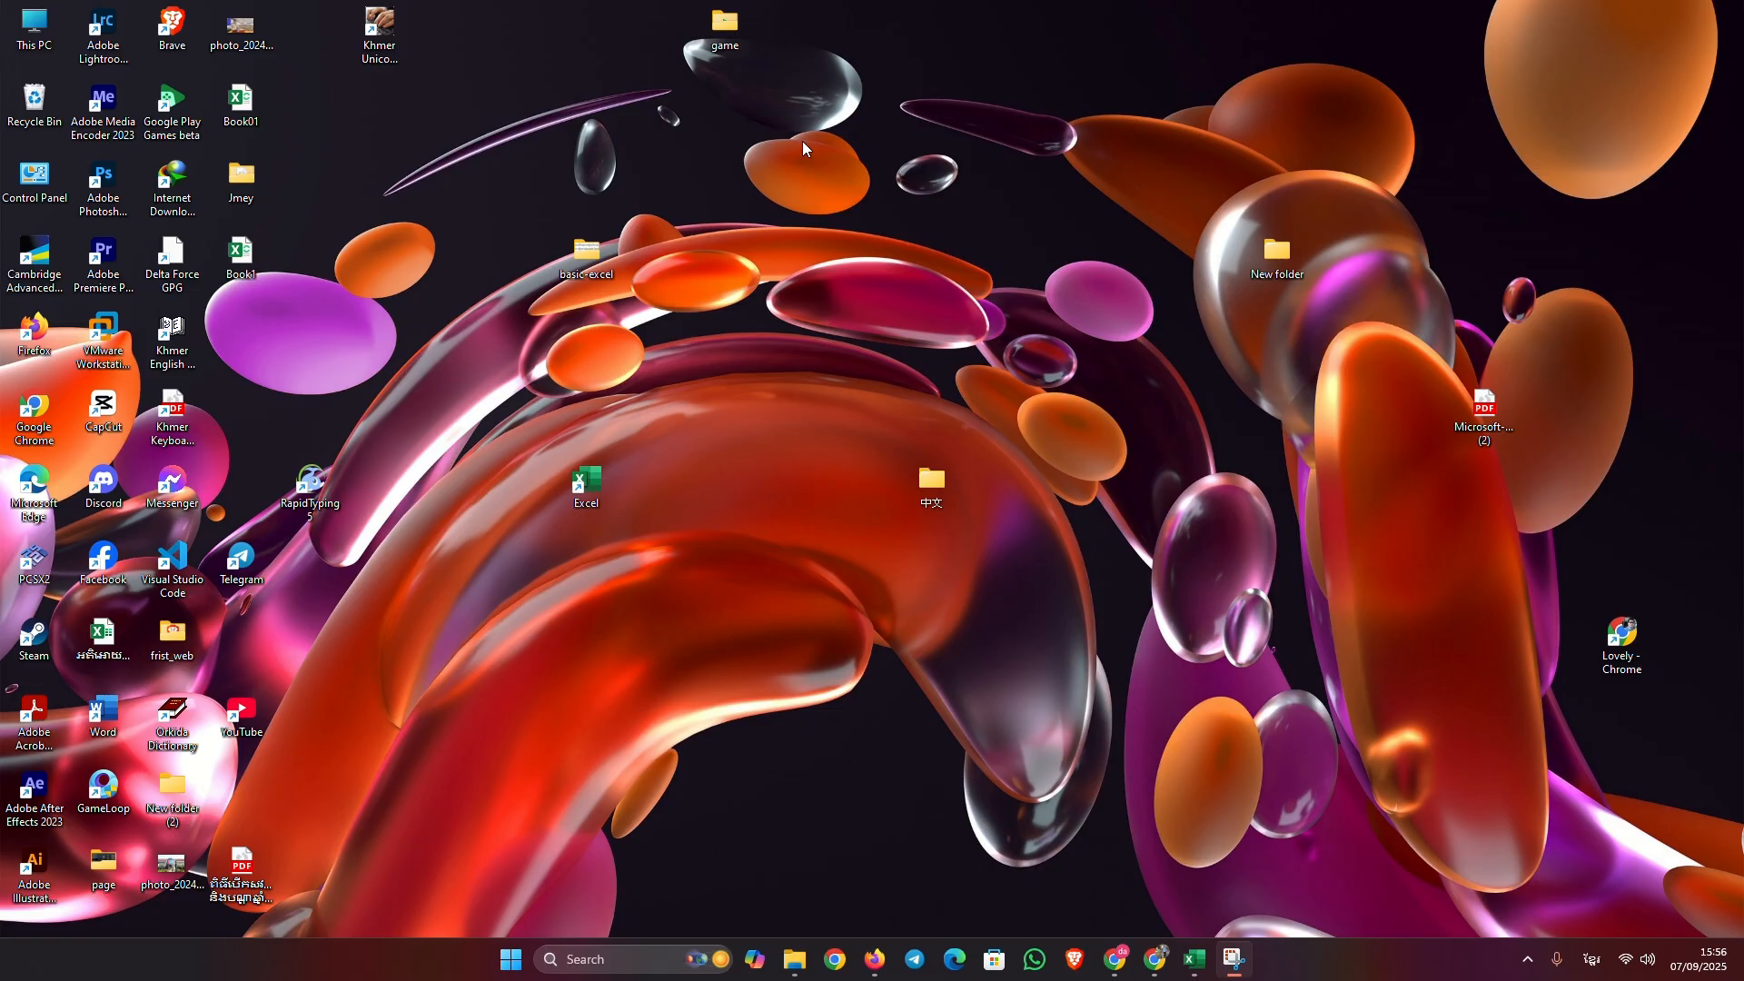
pyautogui.rightClick(830, 189)
pyautogui.click(865, 259)
pyautogui.rightClick(827, 247)
pyautogui.click(902, 323)
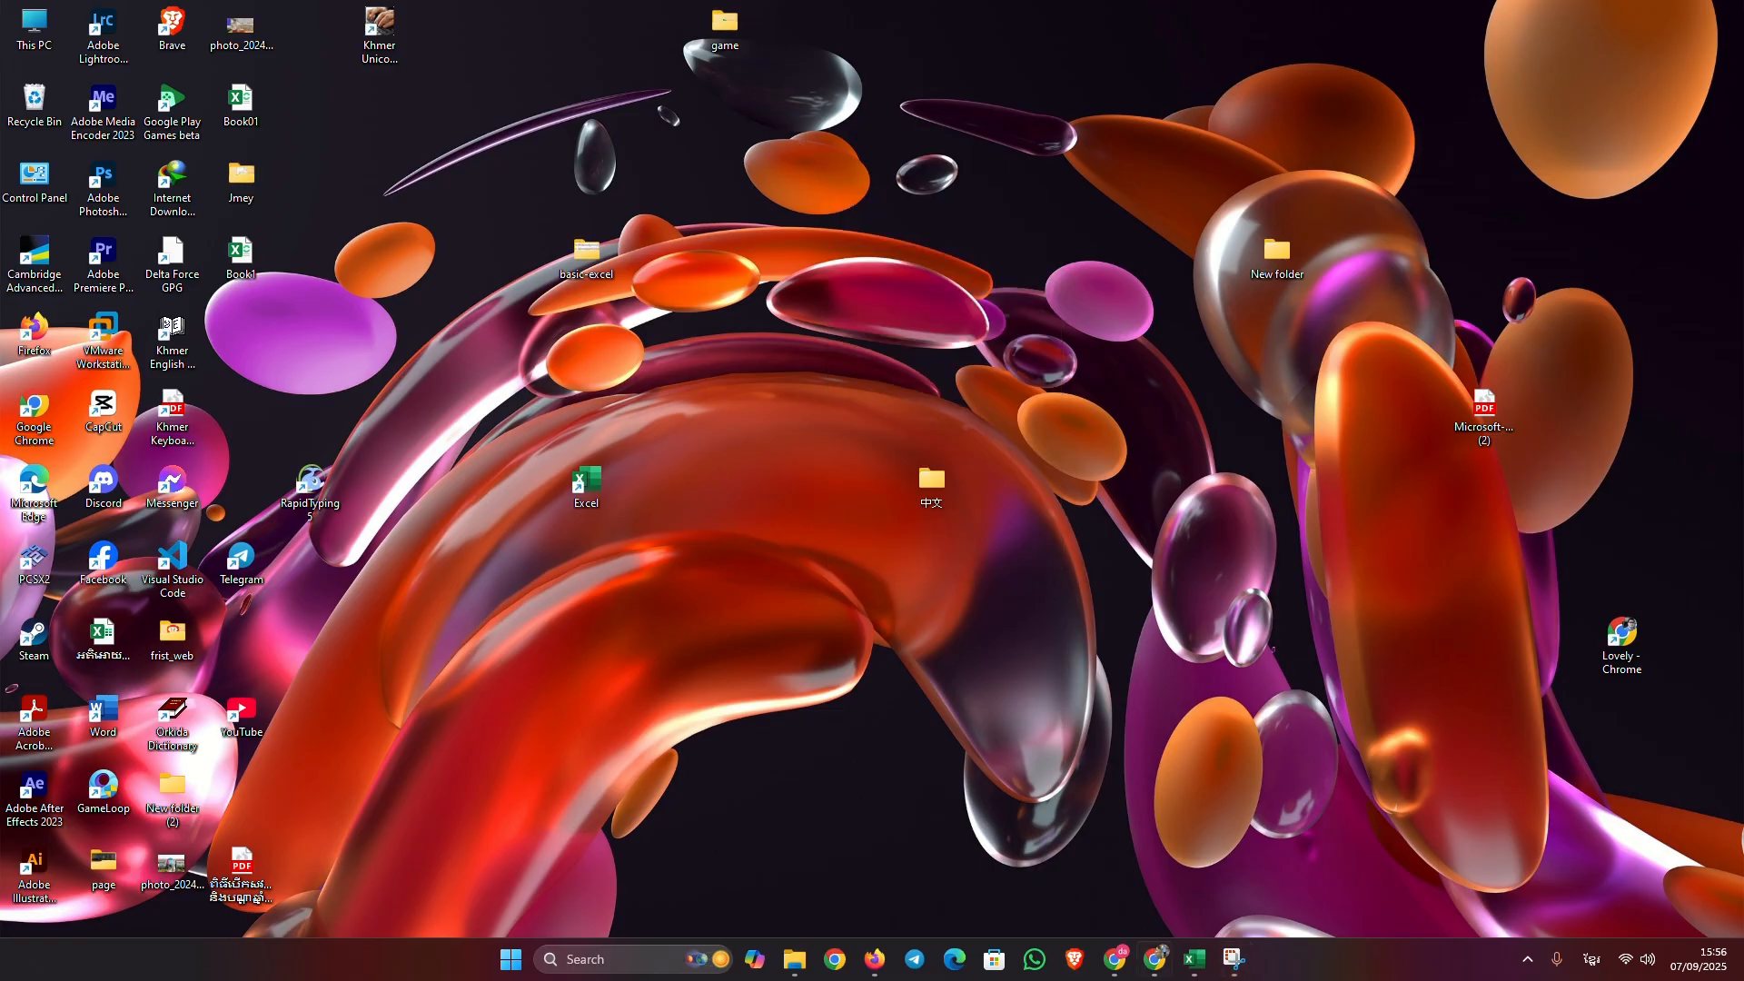
# Step: Switch to Microsoft-Excel-Basic-new.pdf in Firefox and read the page 52 formulas lesson through to the addition and SUM example
pyautogui.click(870, 963)
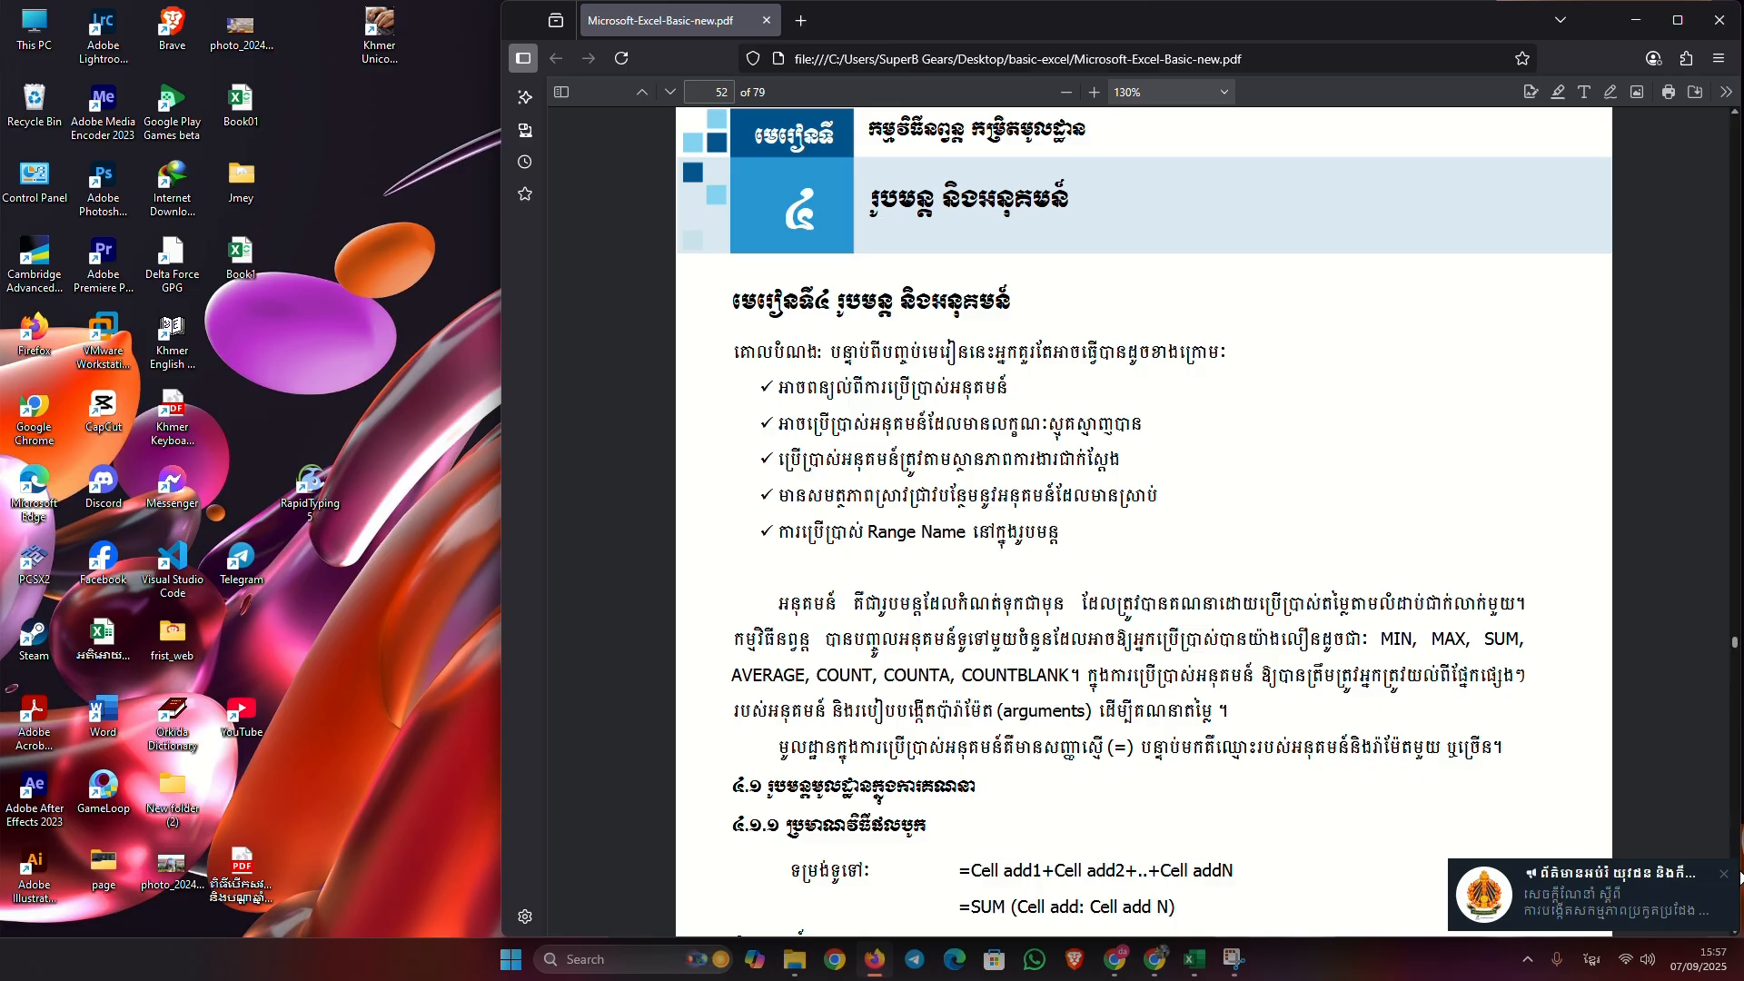
pyautogui.click(1725, 876)
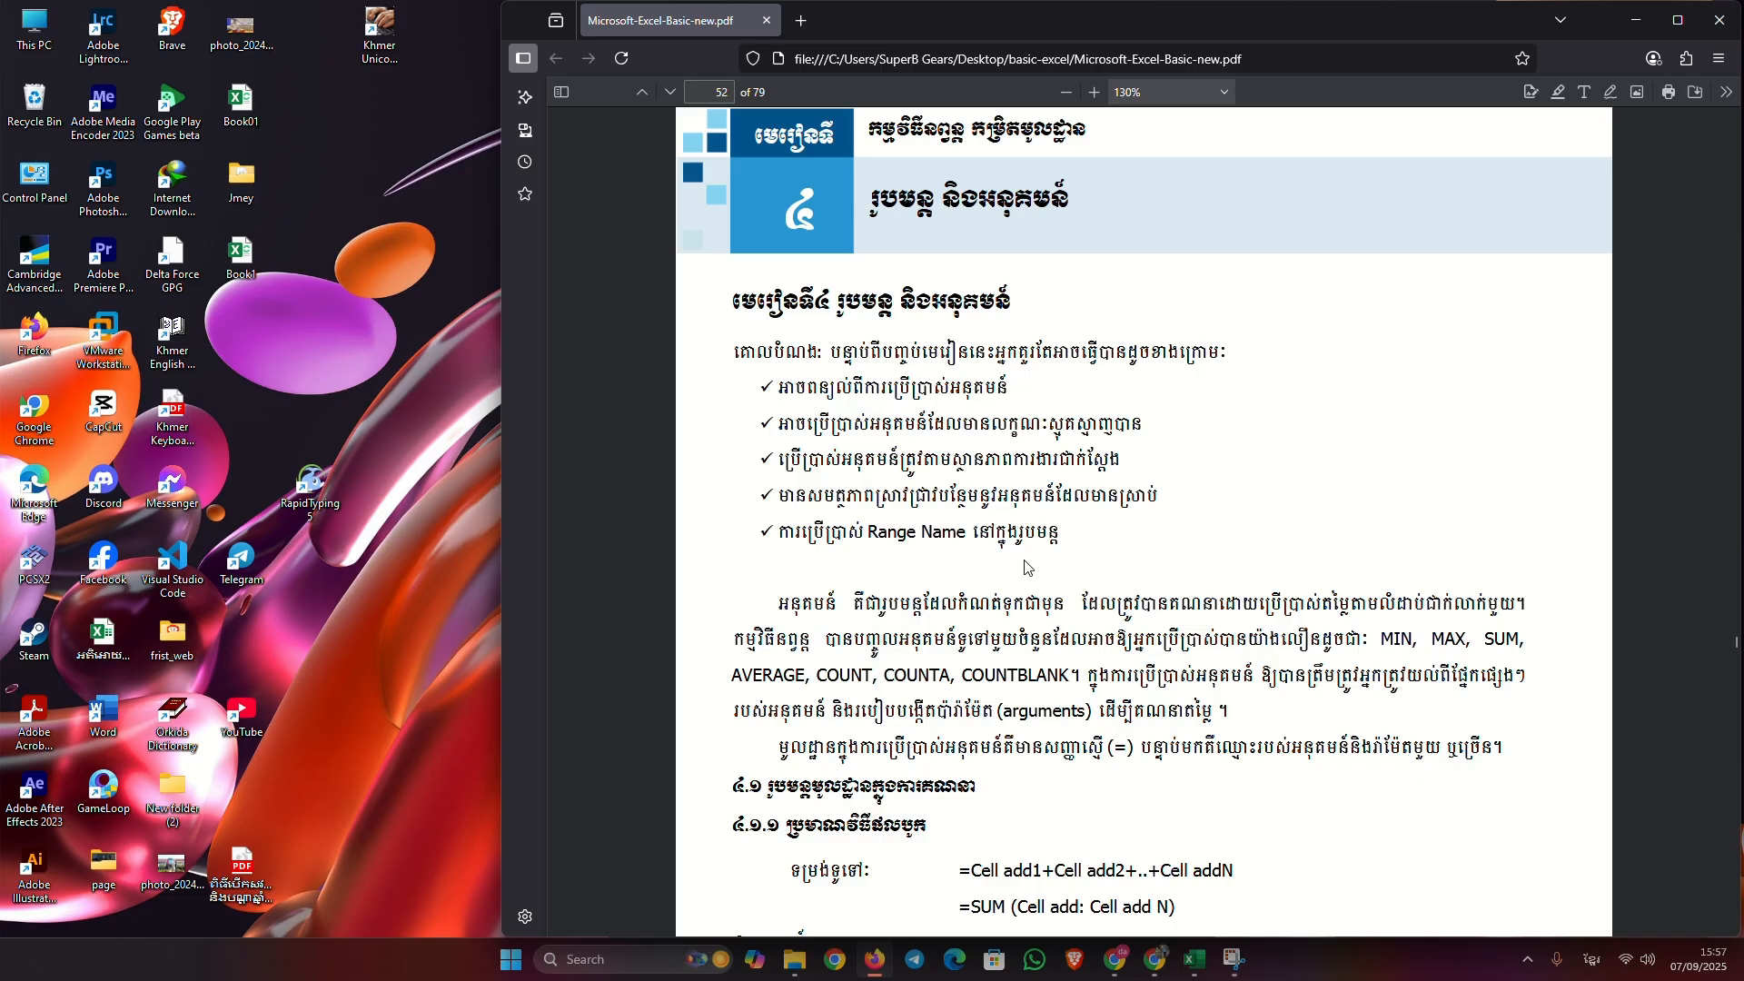
pyautogui.scroll(-2, 1025, 568)
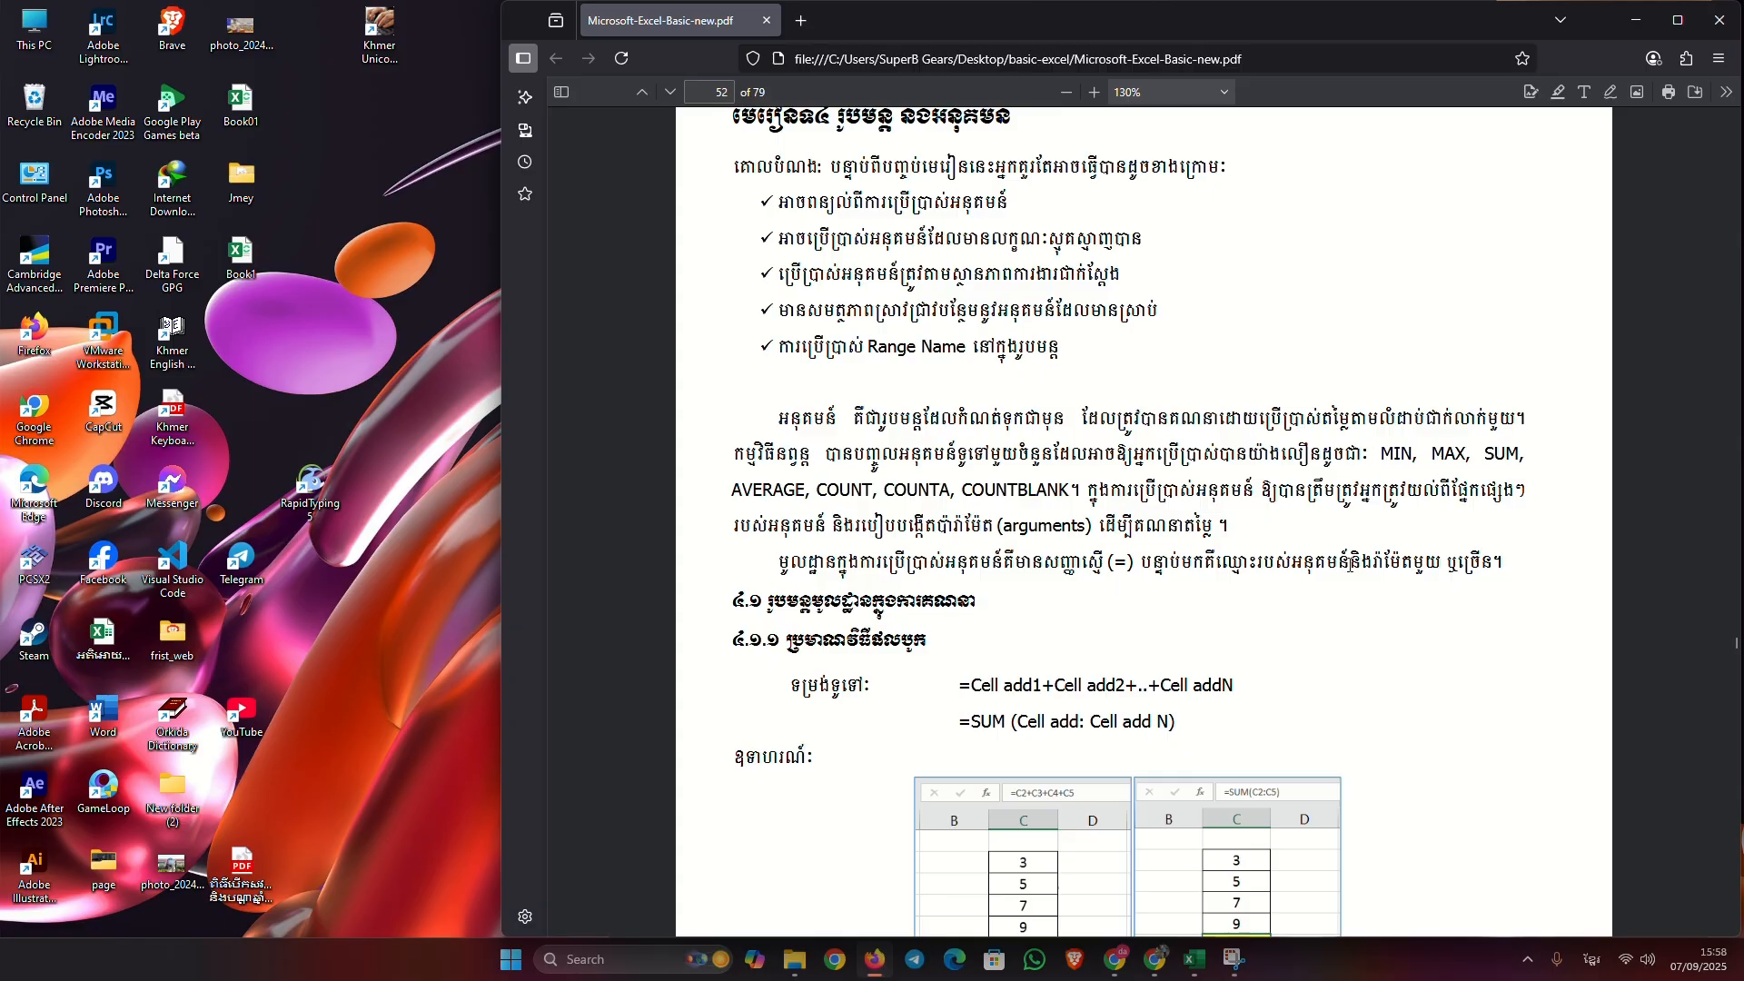
pyautogui.scroll(-2, 1417, 386)
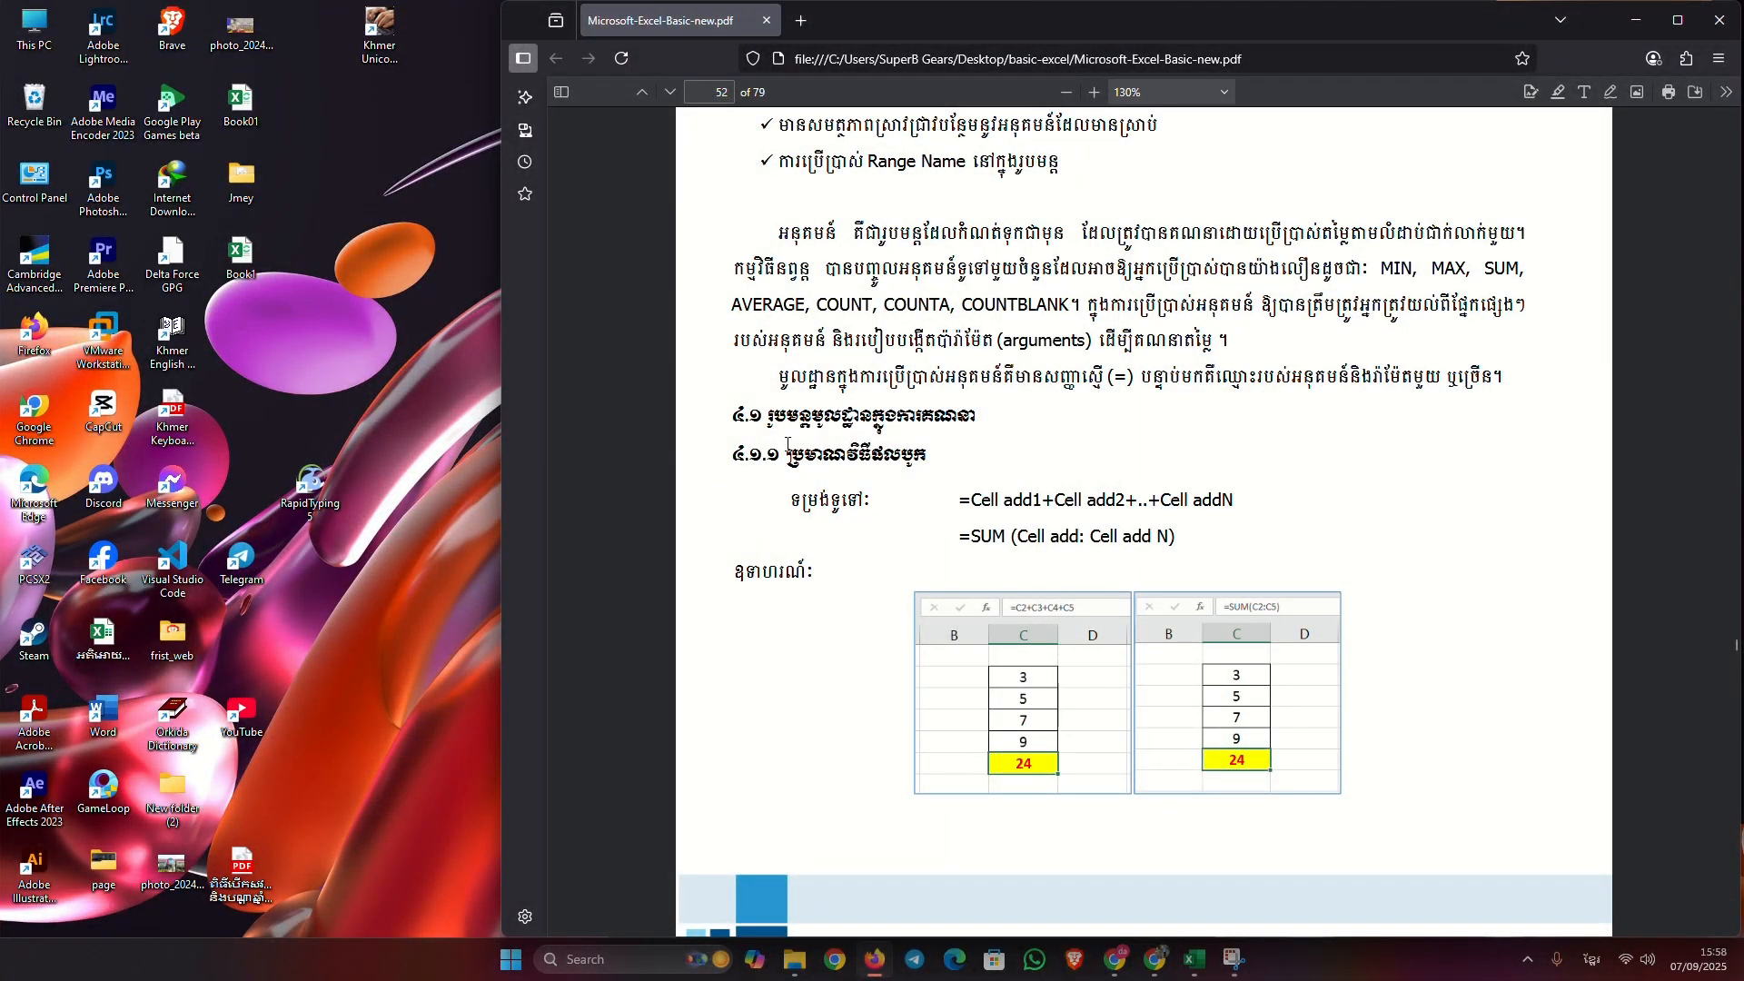
pyautogui.scroll(-3, 995, 472)
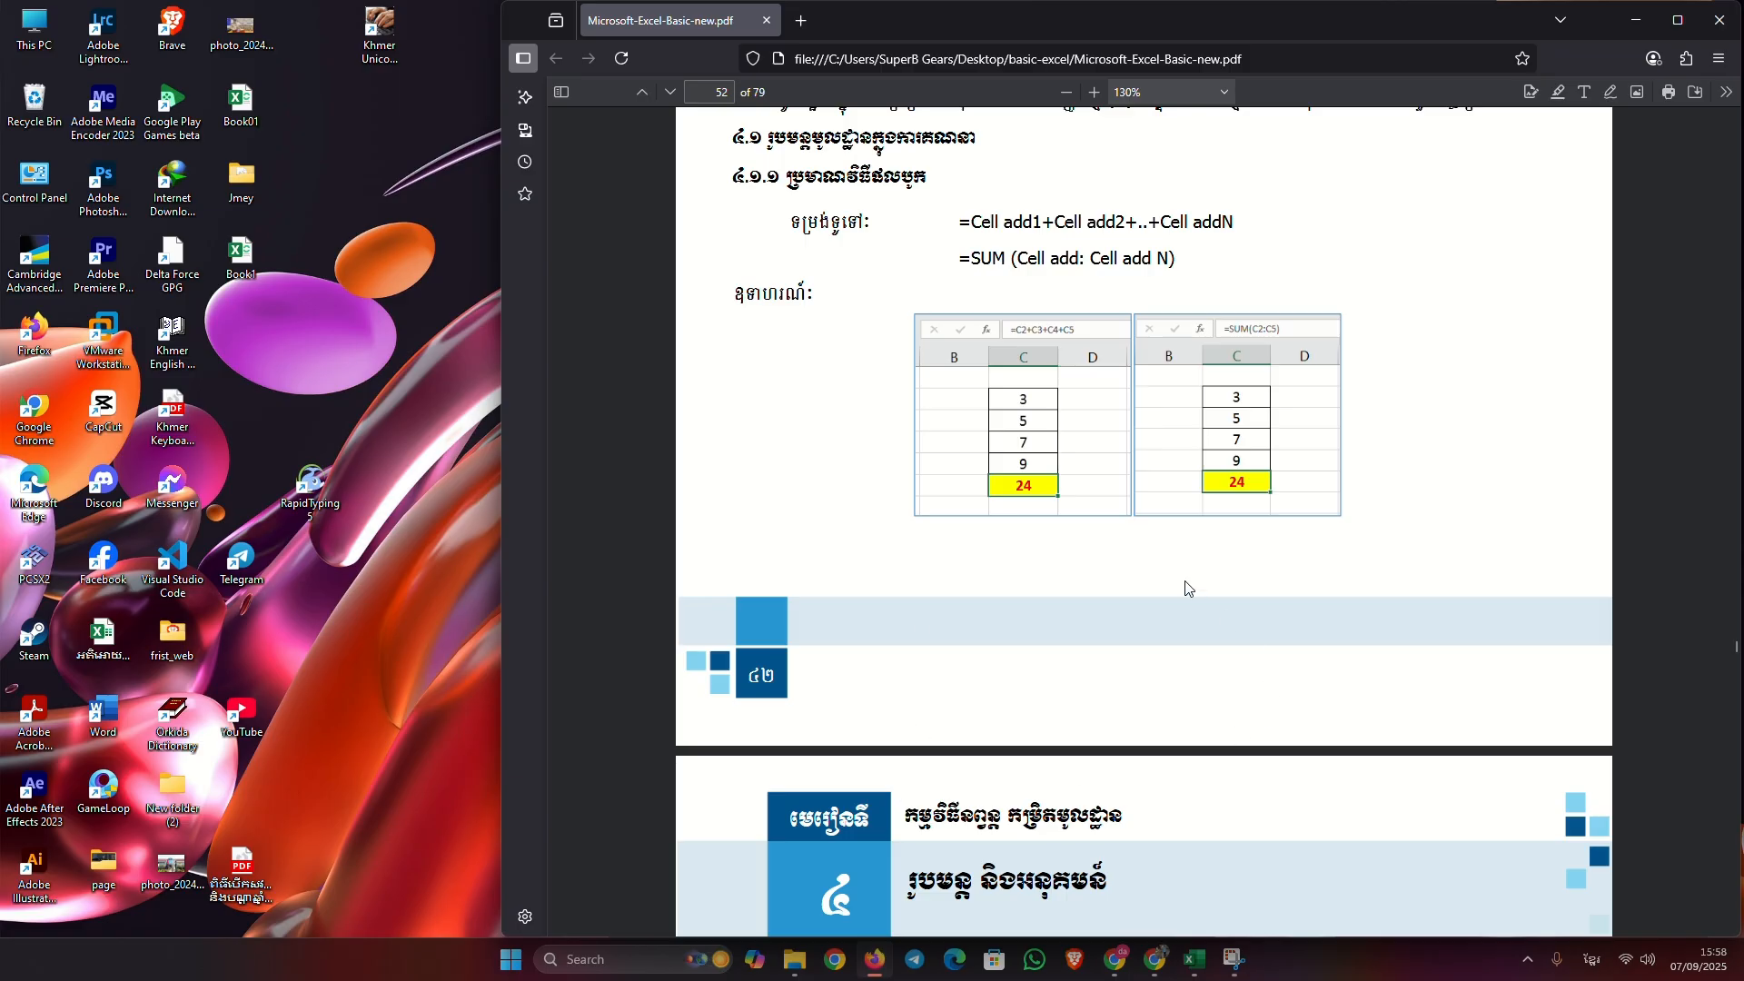
# Step: Switch to Excel and arrange its Book1 window side by side with the PDF so the example stays visible
pyautogui.click(1195, 960)
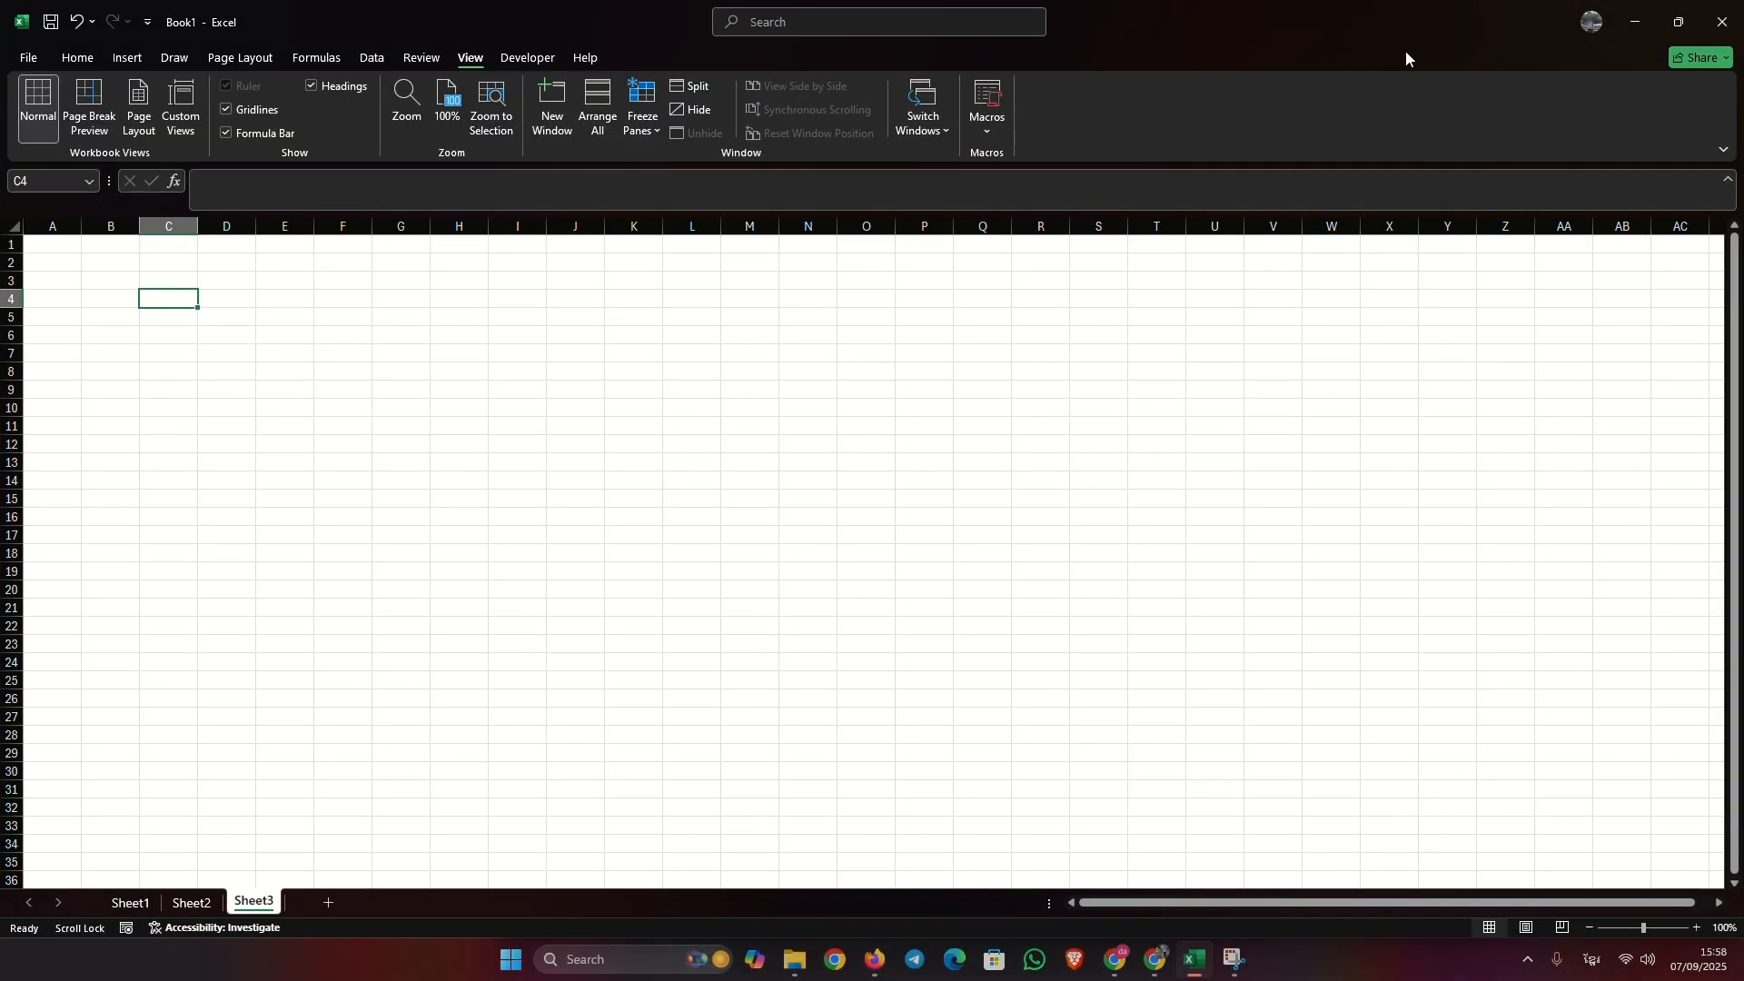
pyautogui.click(1677, 21)
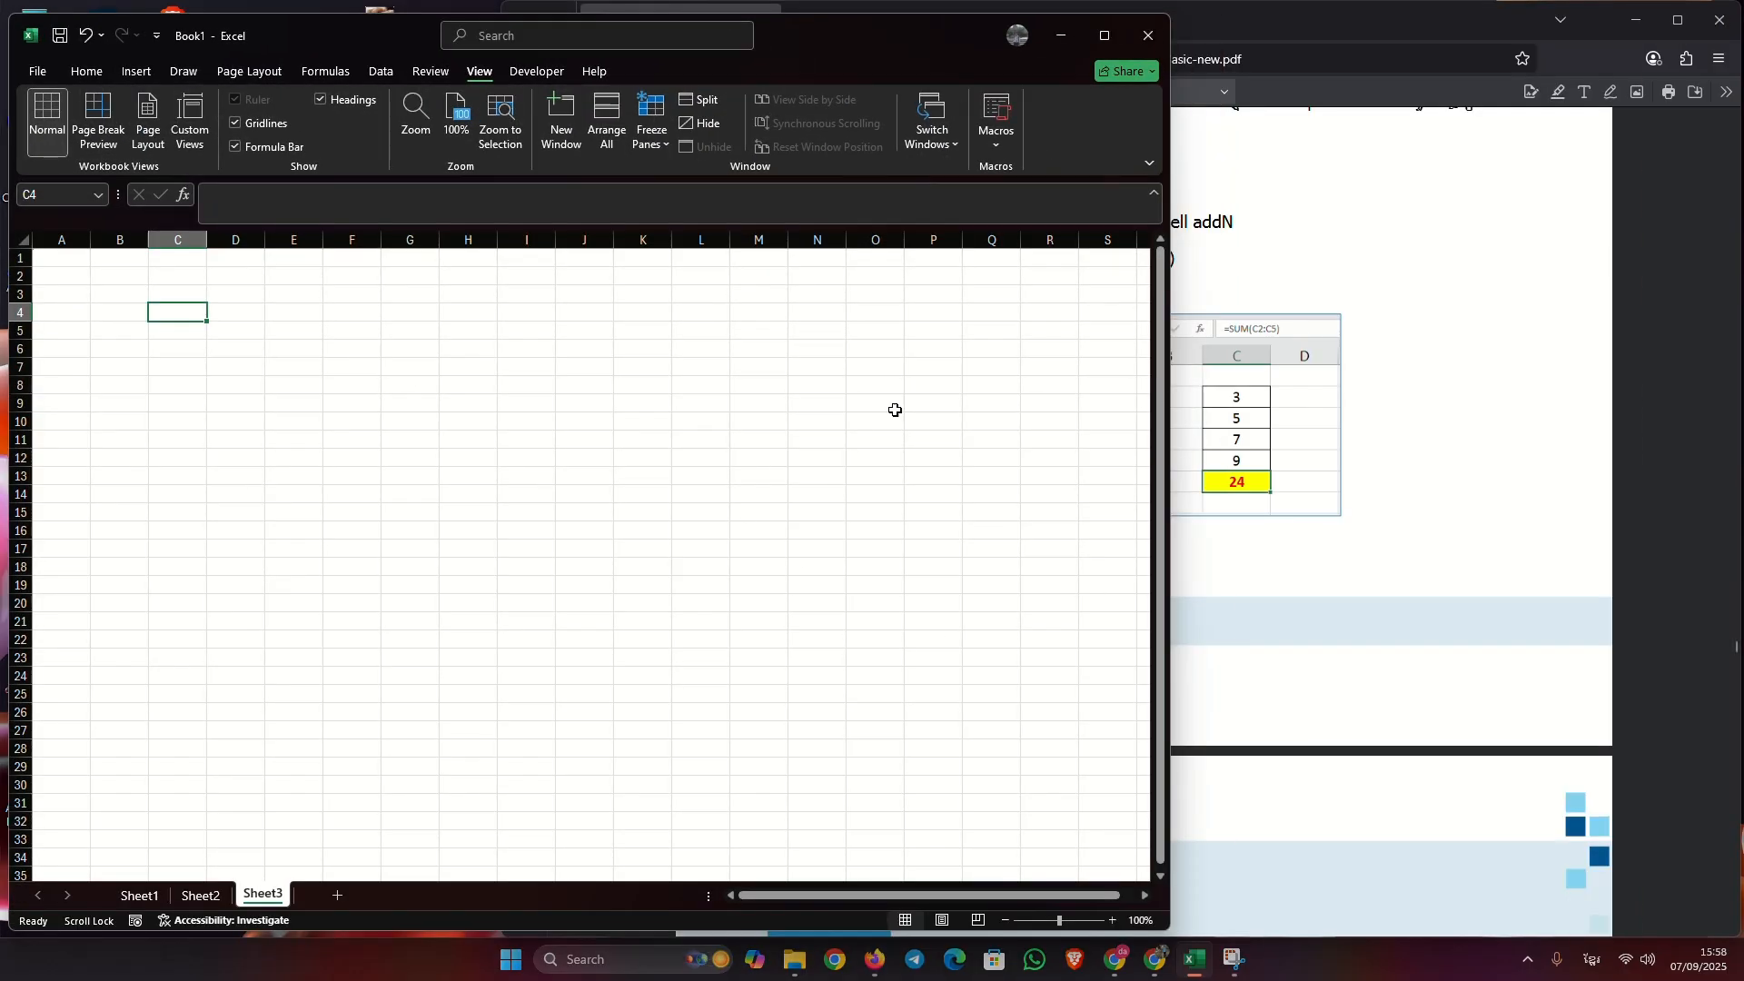
pyautogui.click(1571, 186)
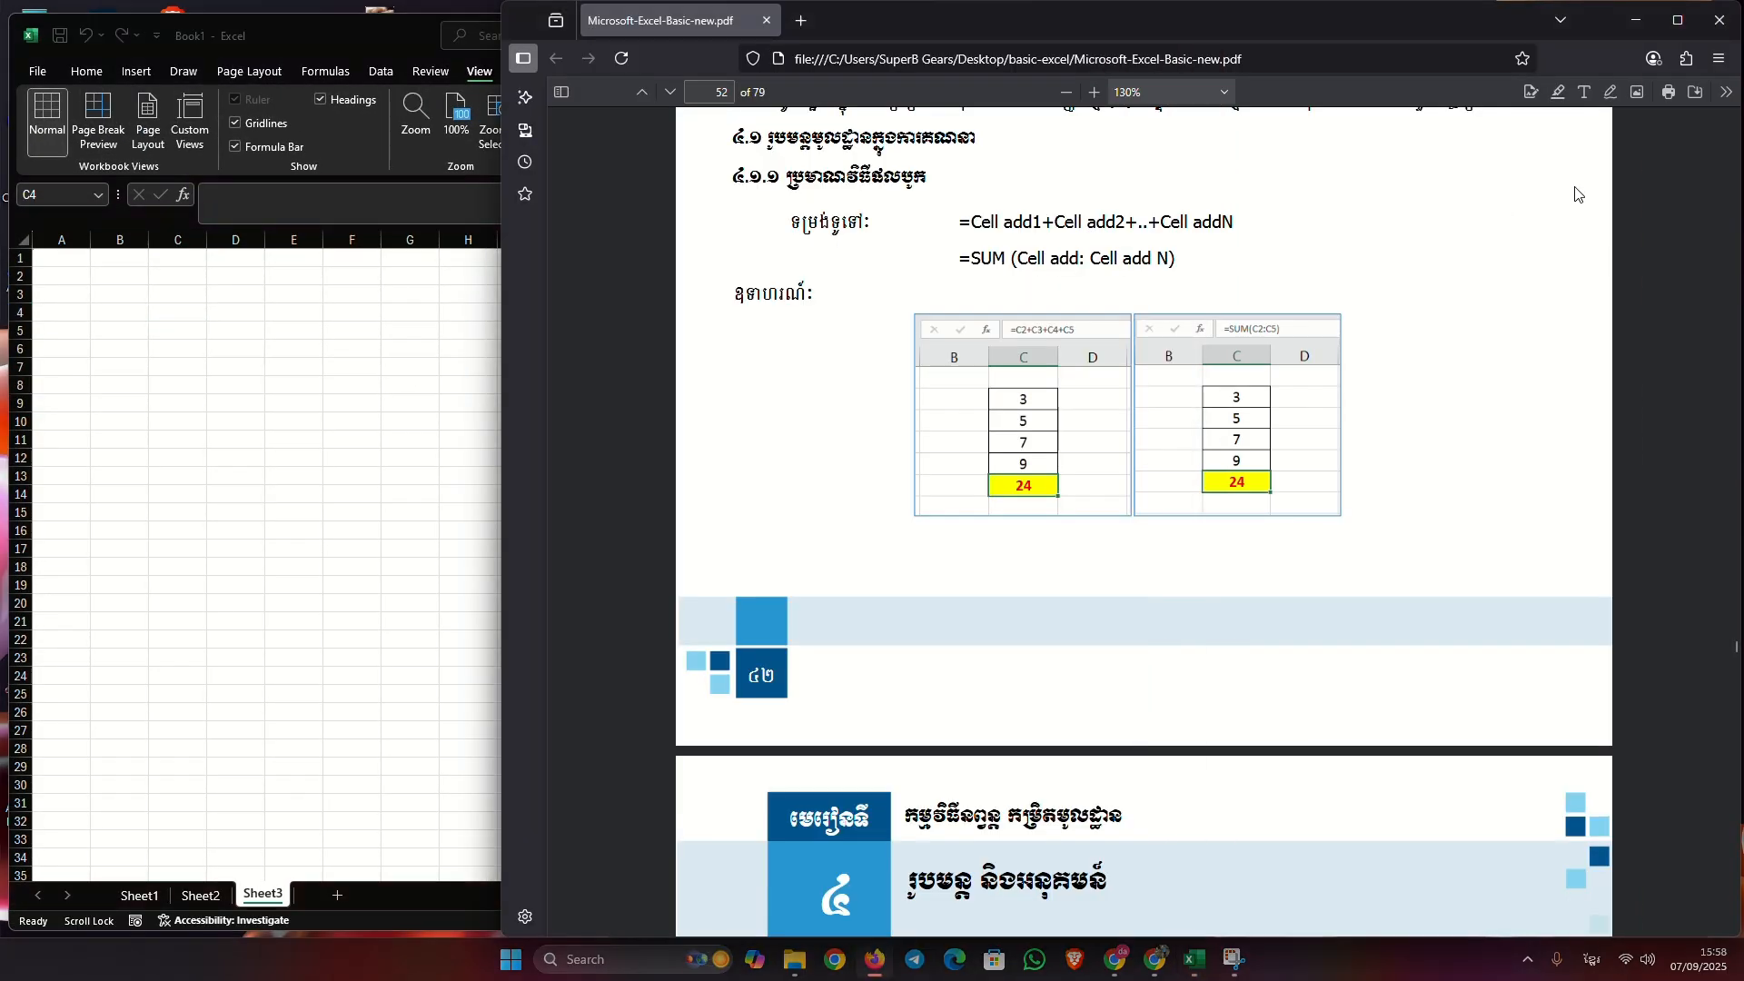
pyautogui.moveTo(505, 344); pyautogui.dragTo(1003, 386)
pyautogui.click(501, 409)
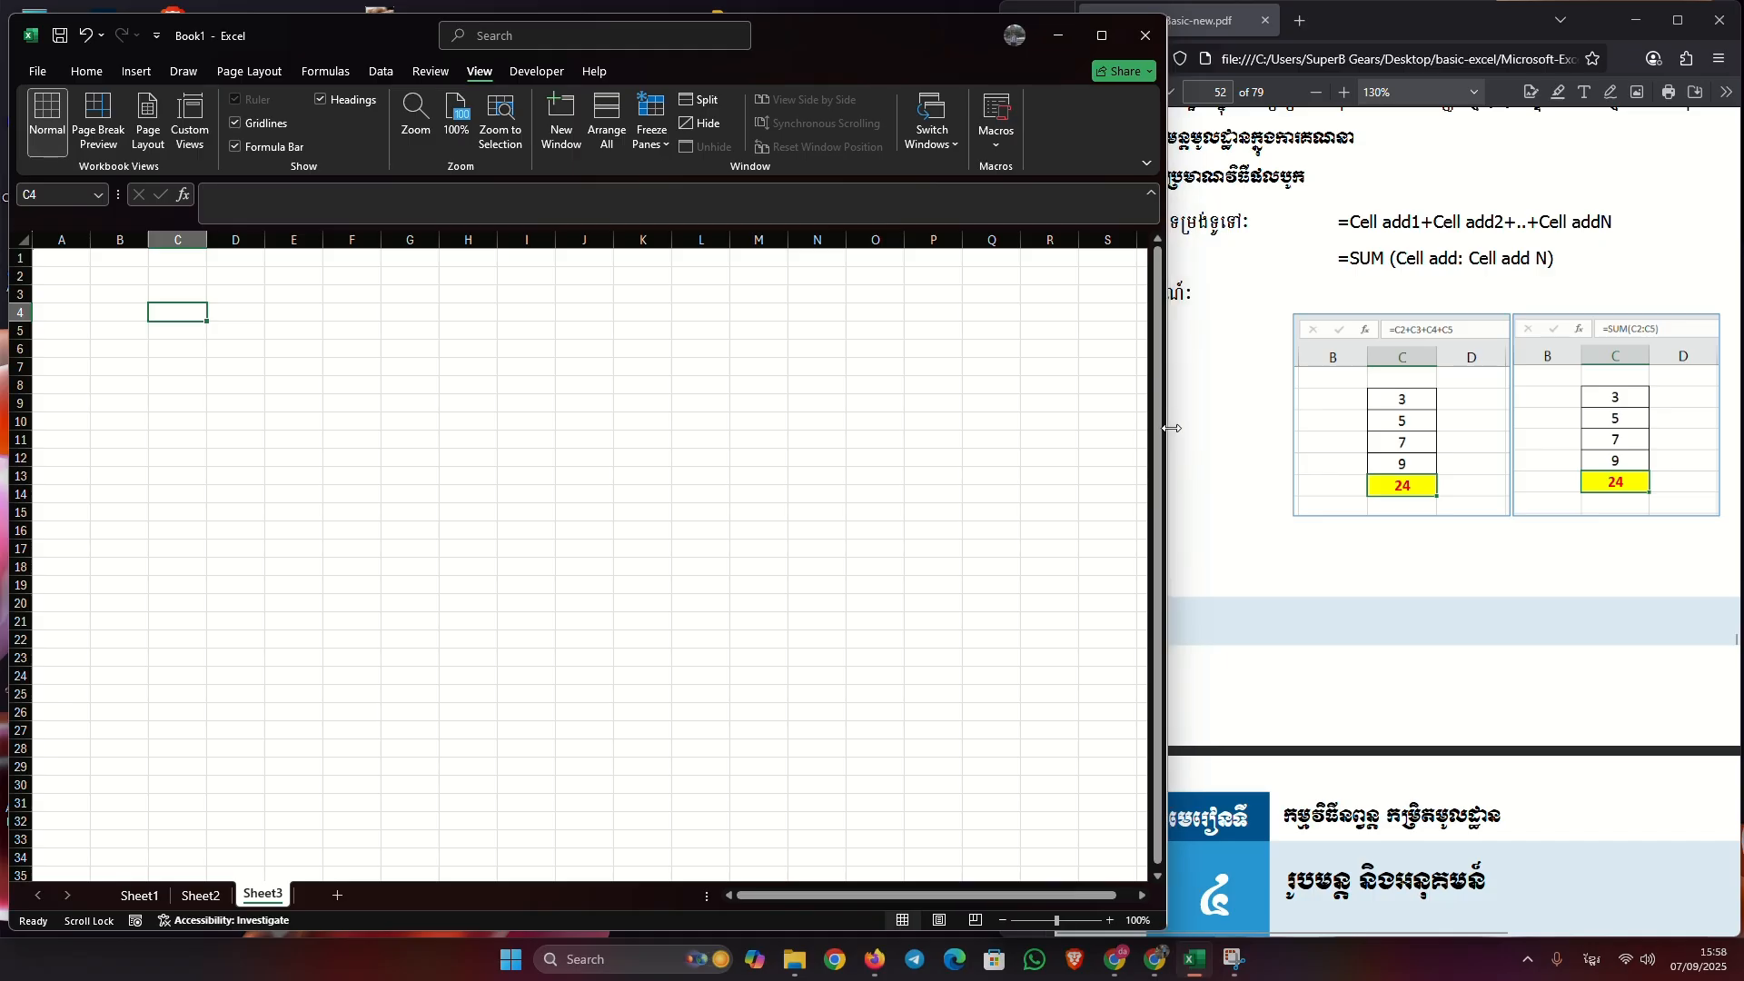
pyautogui.moveTo(1172, 428); pyautogui.dragTo(1102, 428)
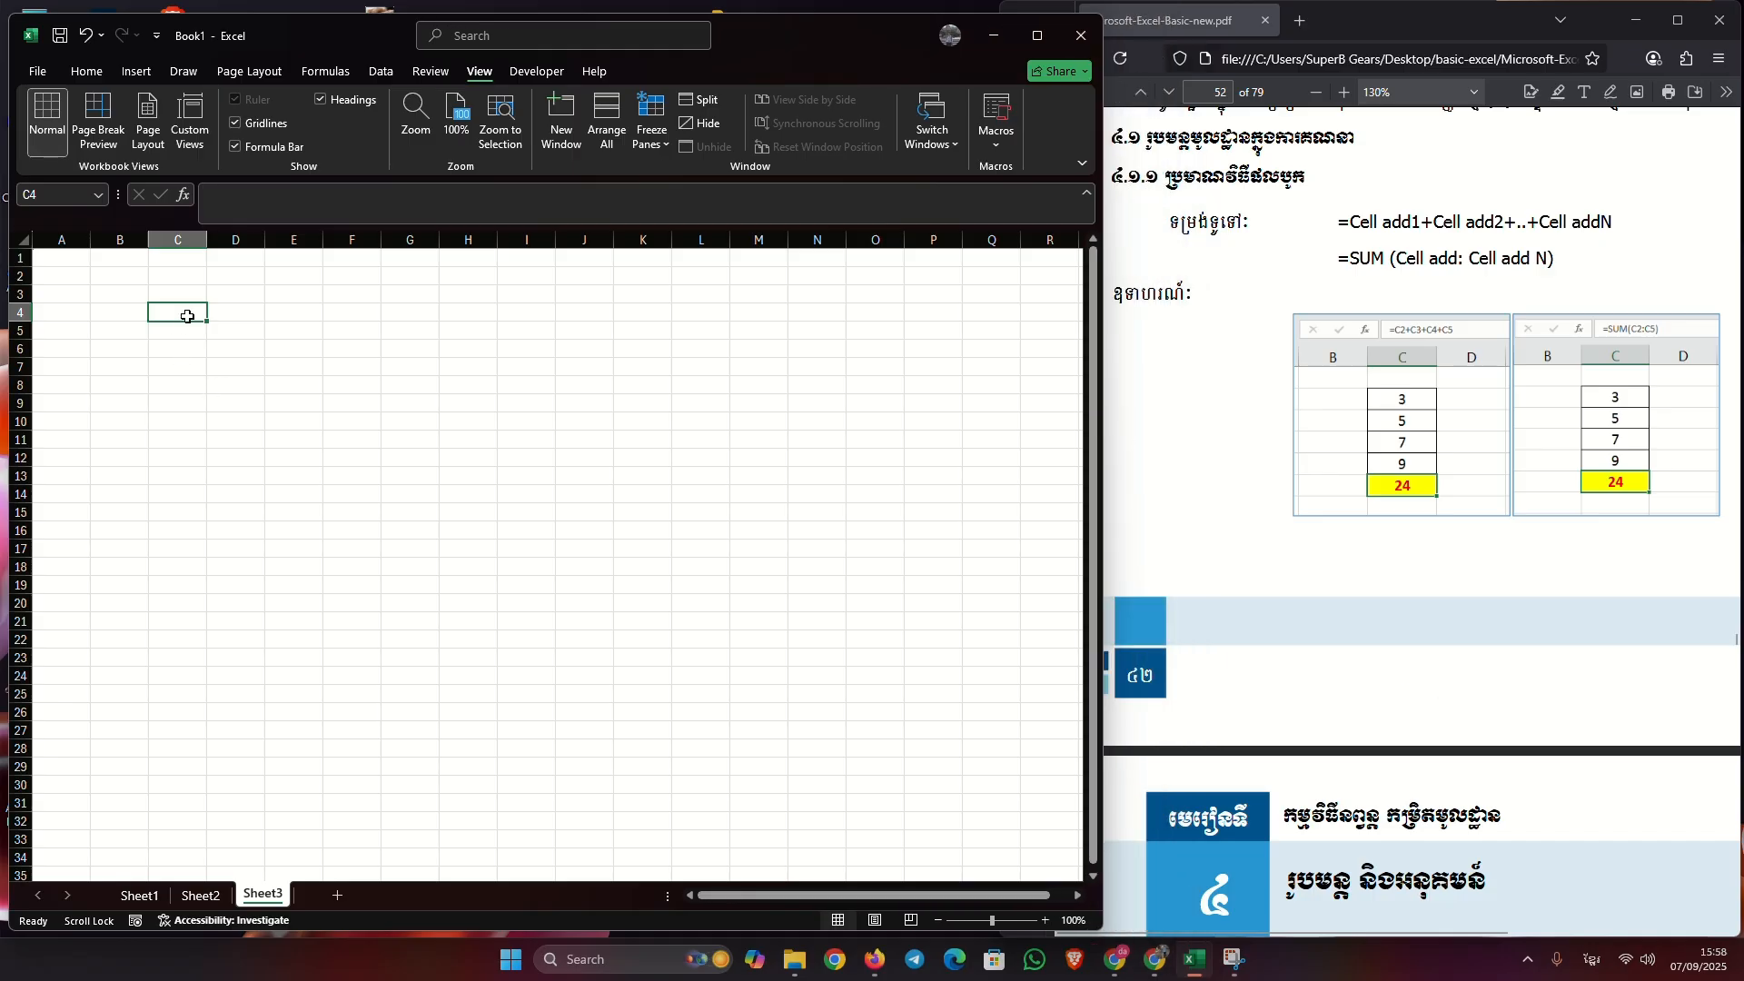
# Step: Enter the sample numbers 3, 5, 7 and 9 into cells C4 to C7 of Sheet3
pyautogui.scroll(-1, 187, 316)
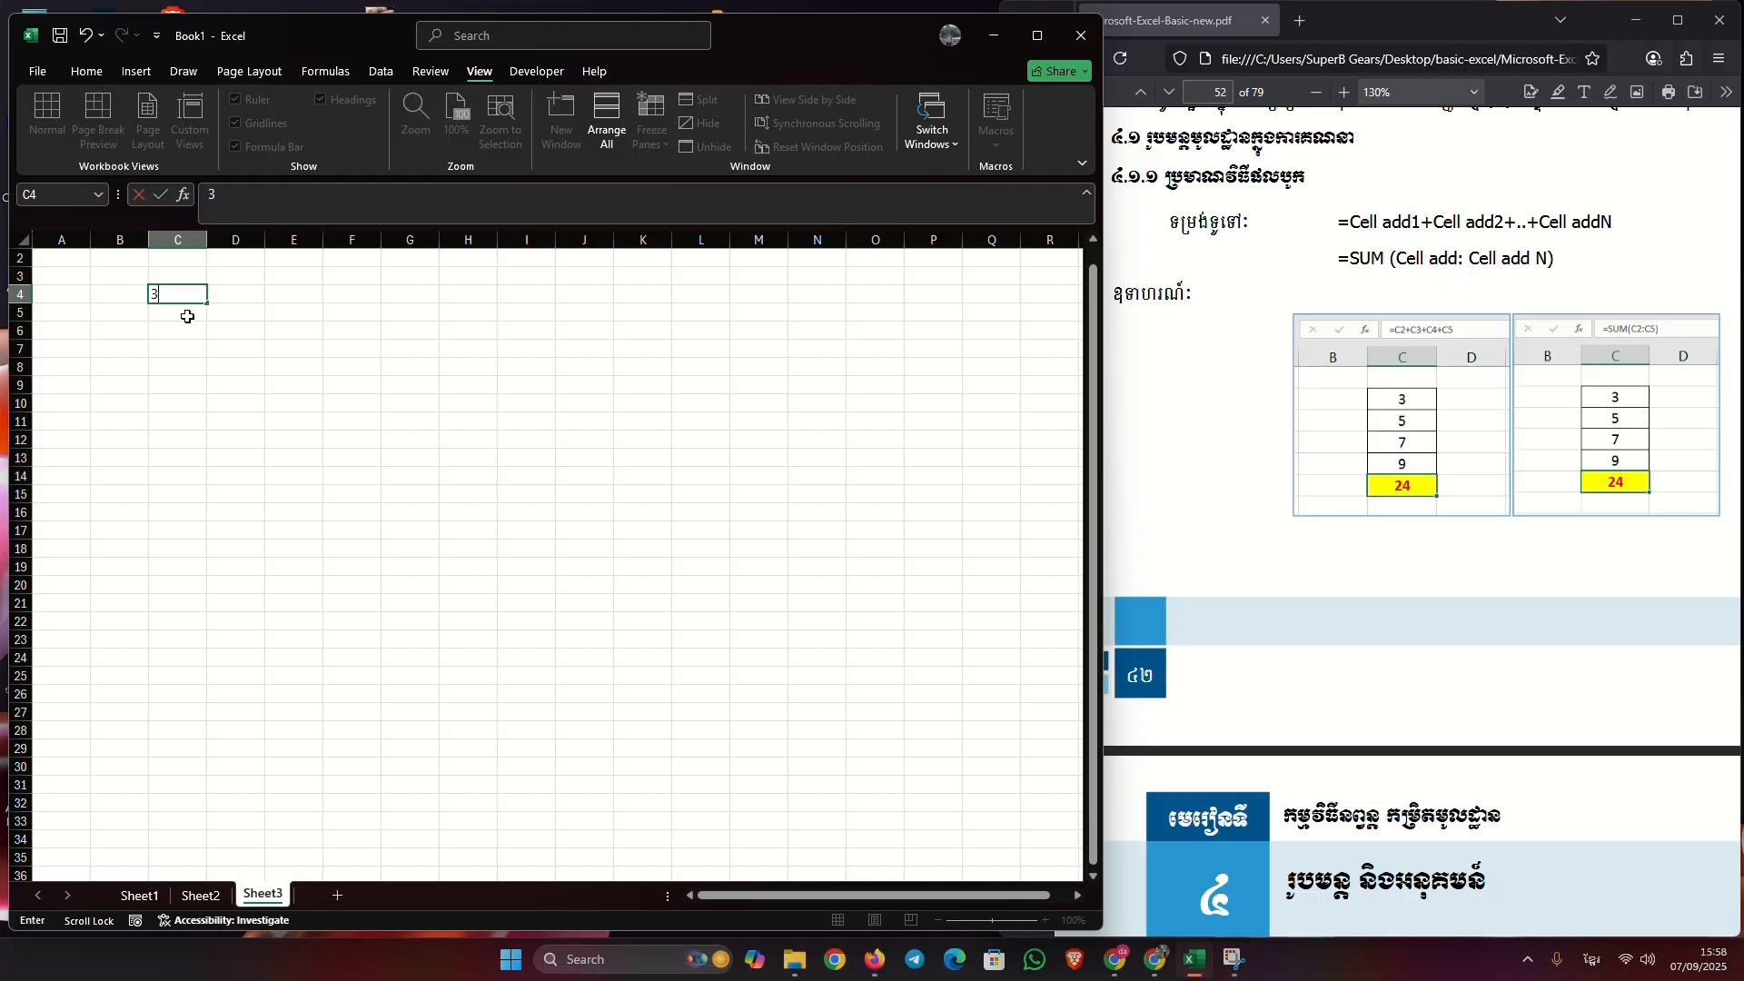
pyautogui.write('3')
pyautogui.press('Return')
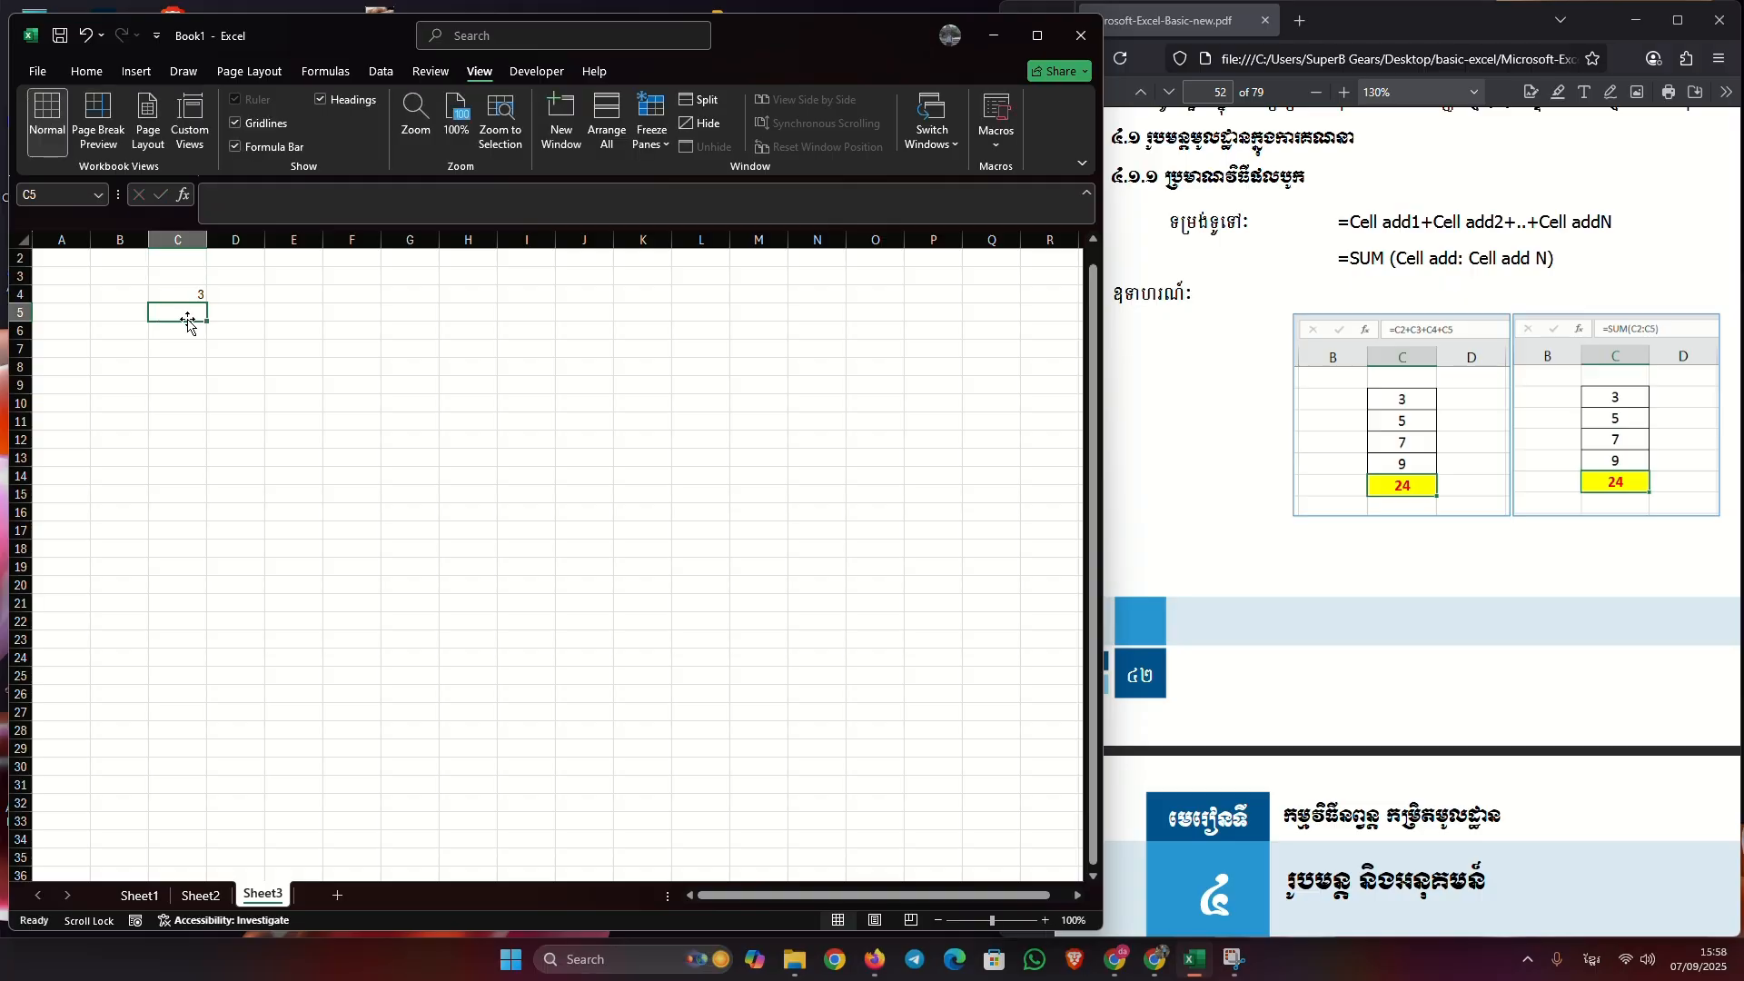
pyautogui.write('5')
pyautogui.press('Return')
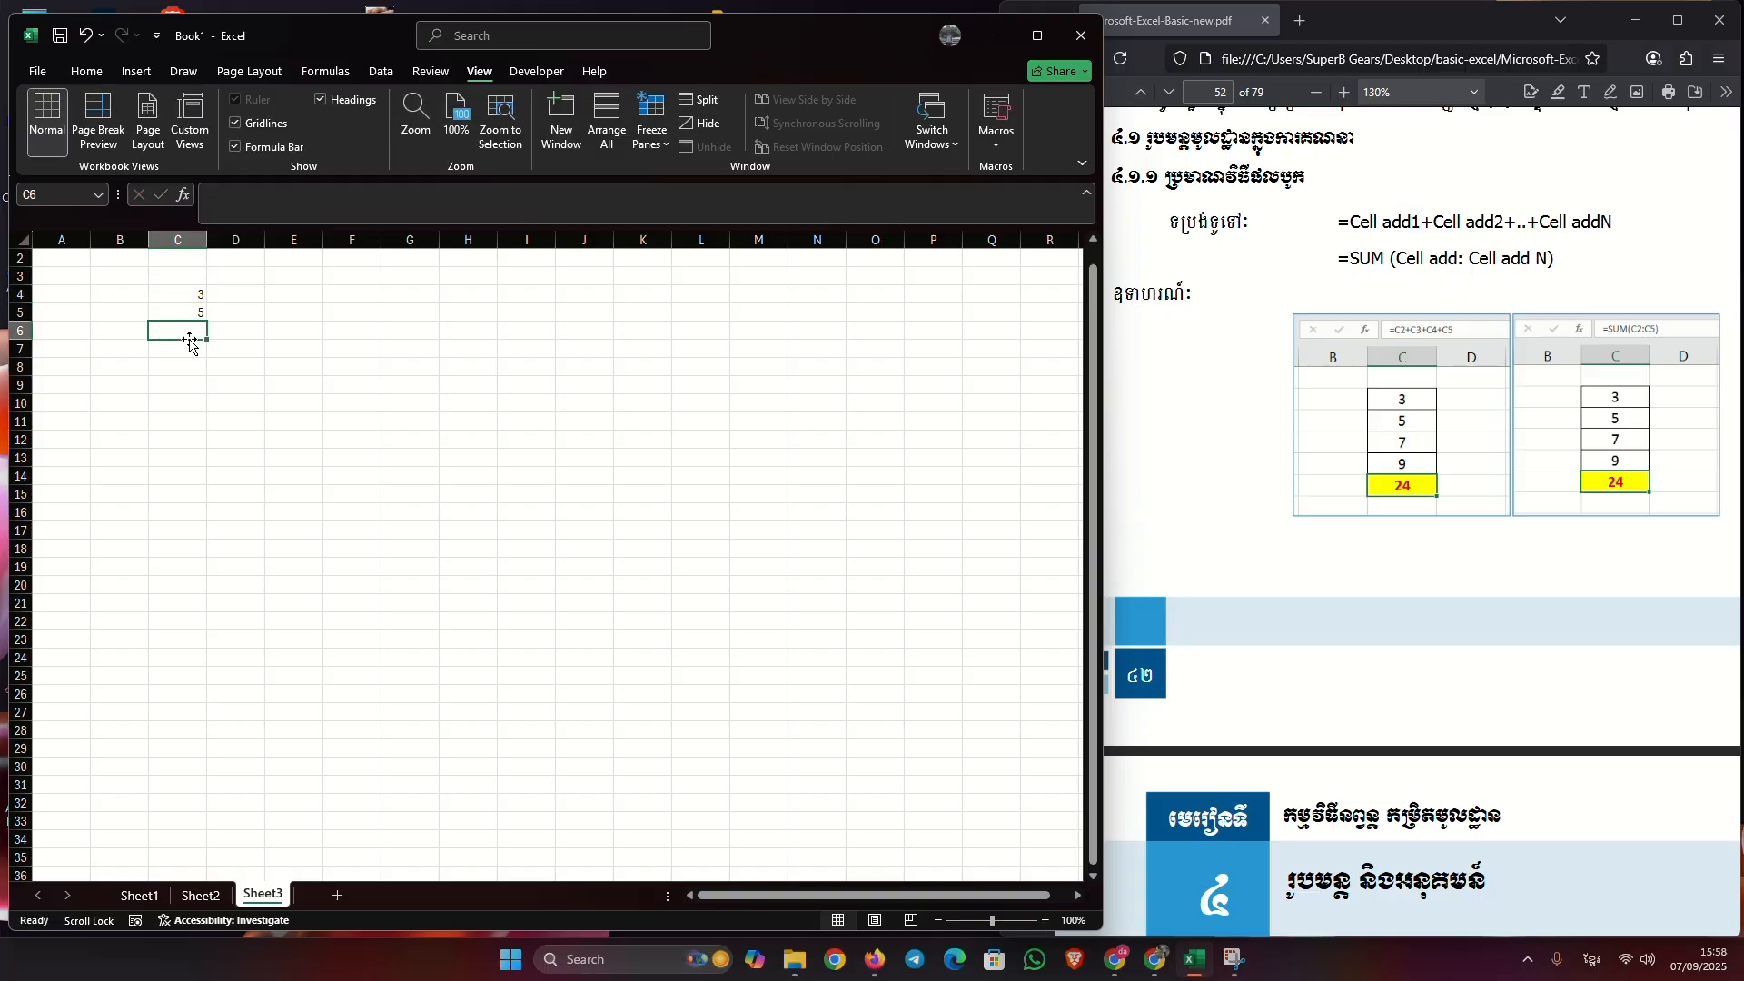
pyautogui.write('7')
pyautogui.press('Return')
pyautogui.write('9')
pyautogui.press('Return')
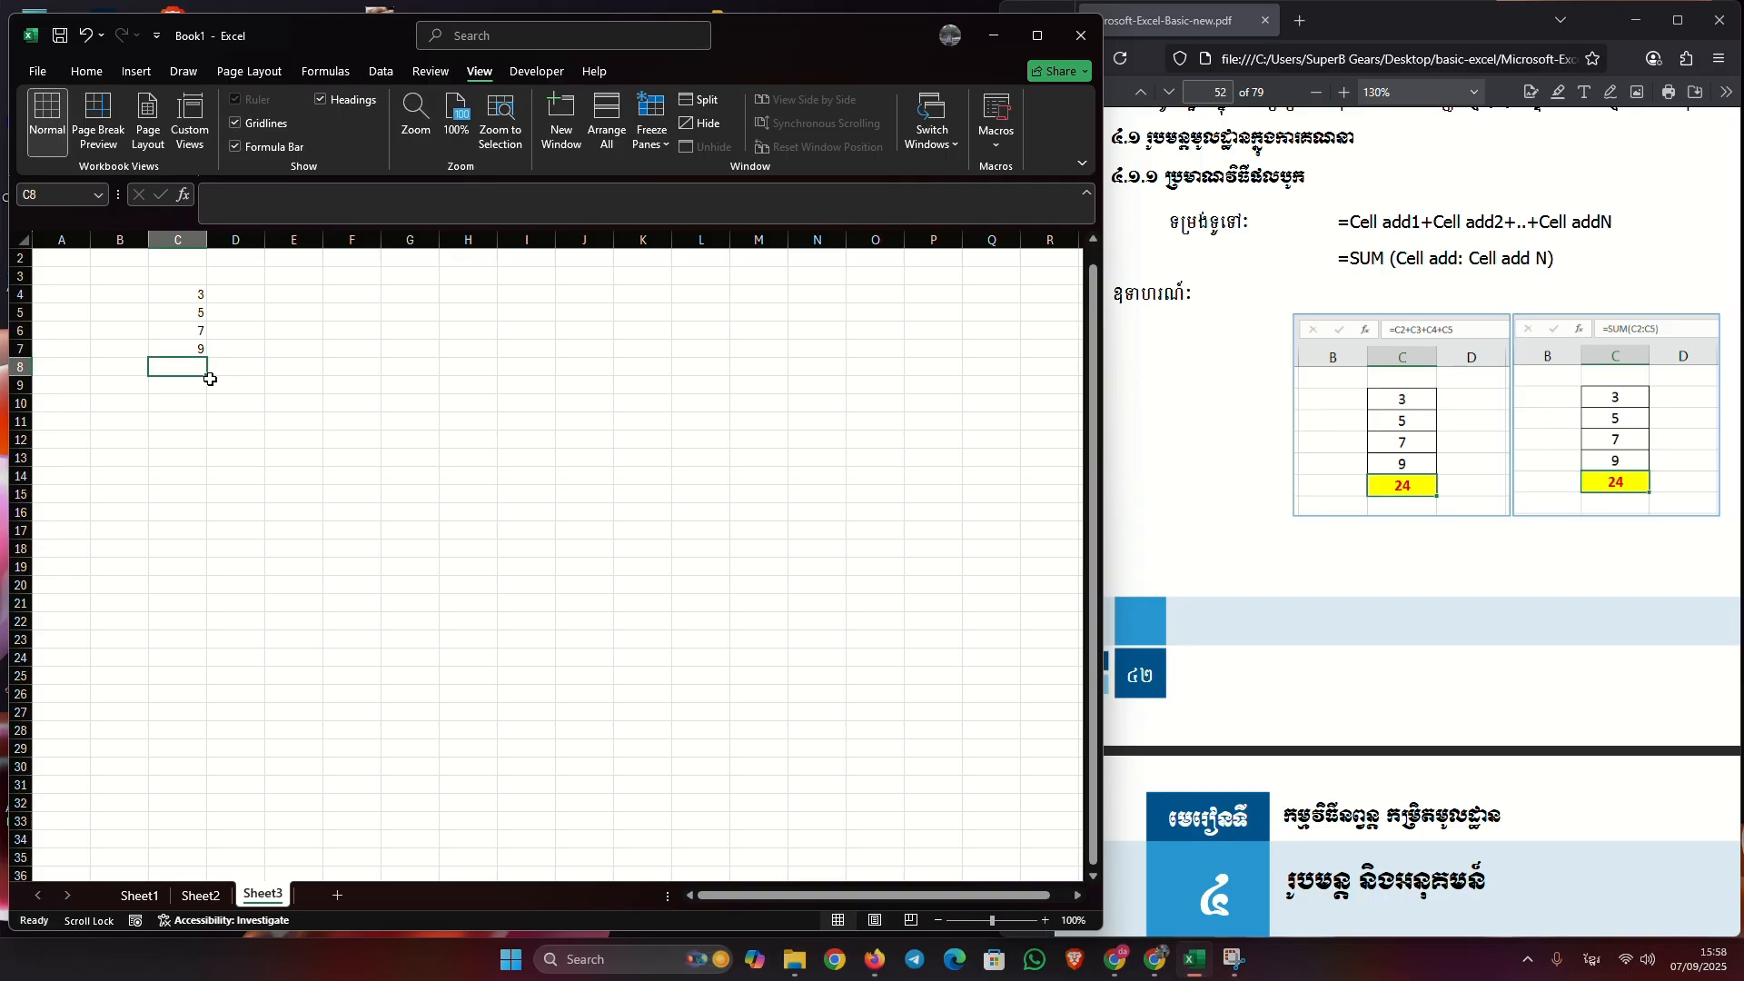
# Step: Enter the label សរុប in cell B8, beside the cell below the numbers
pyautogui.doubleClick(178, 370)
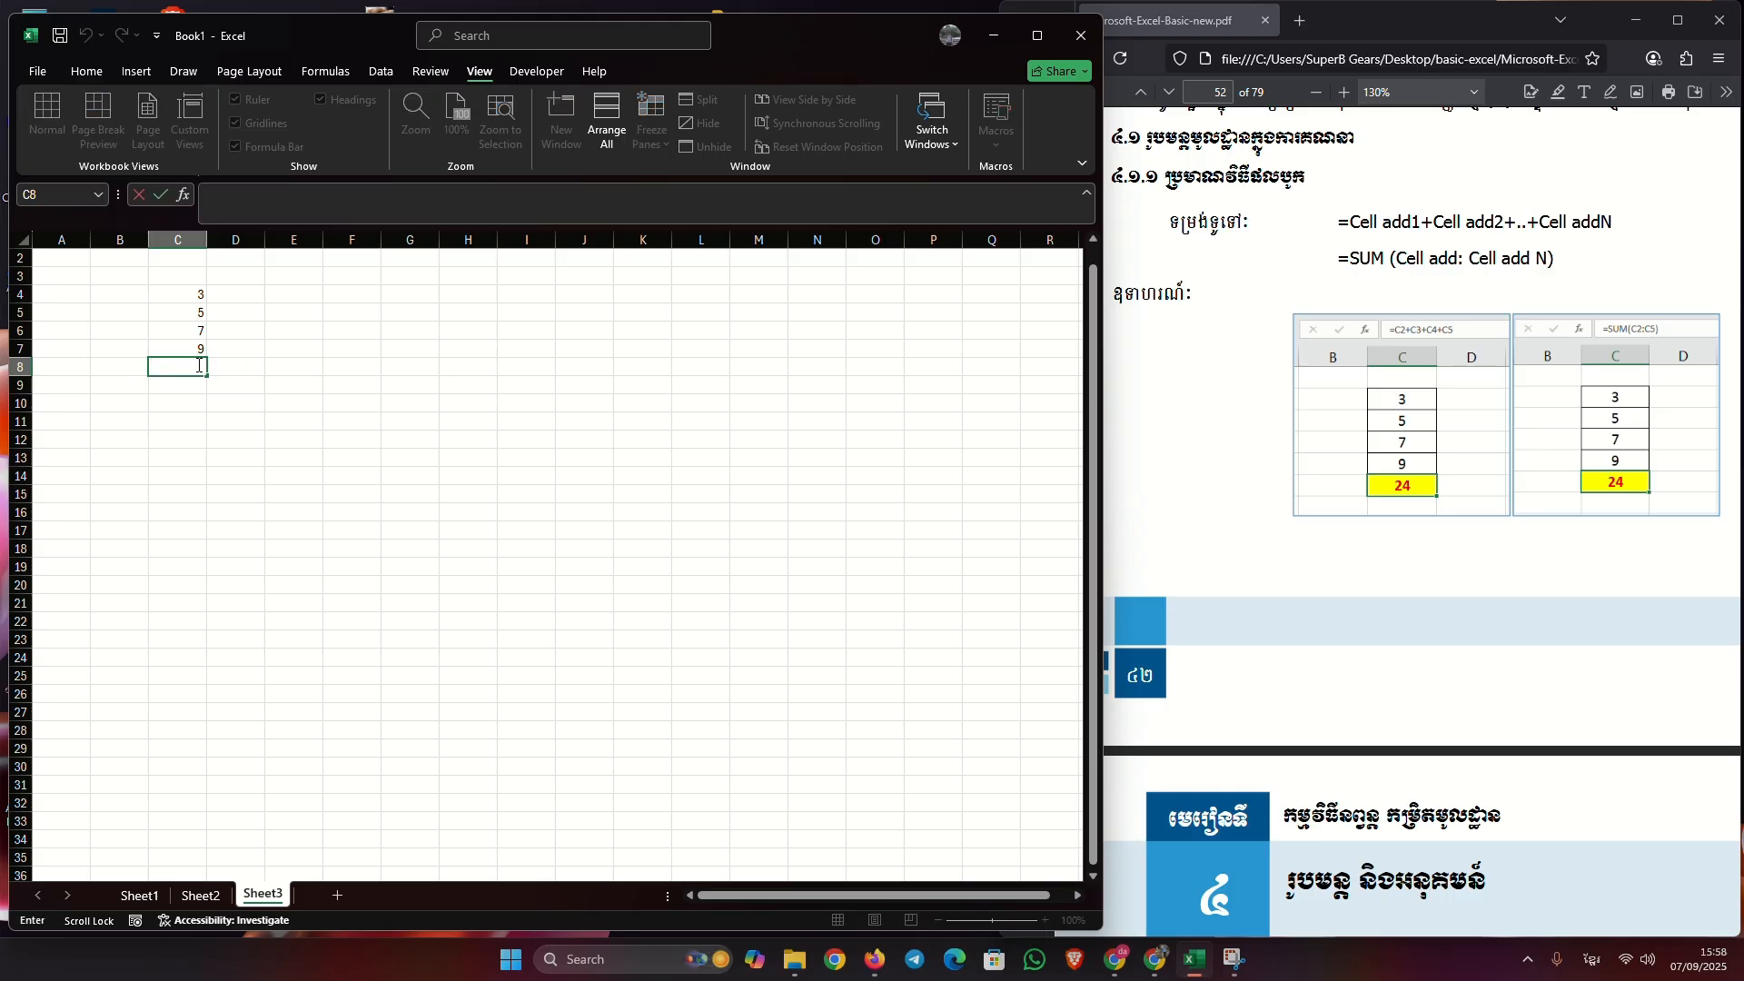
pyautogui.click(128, 366)
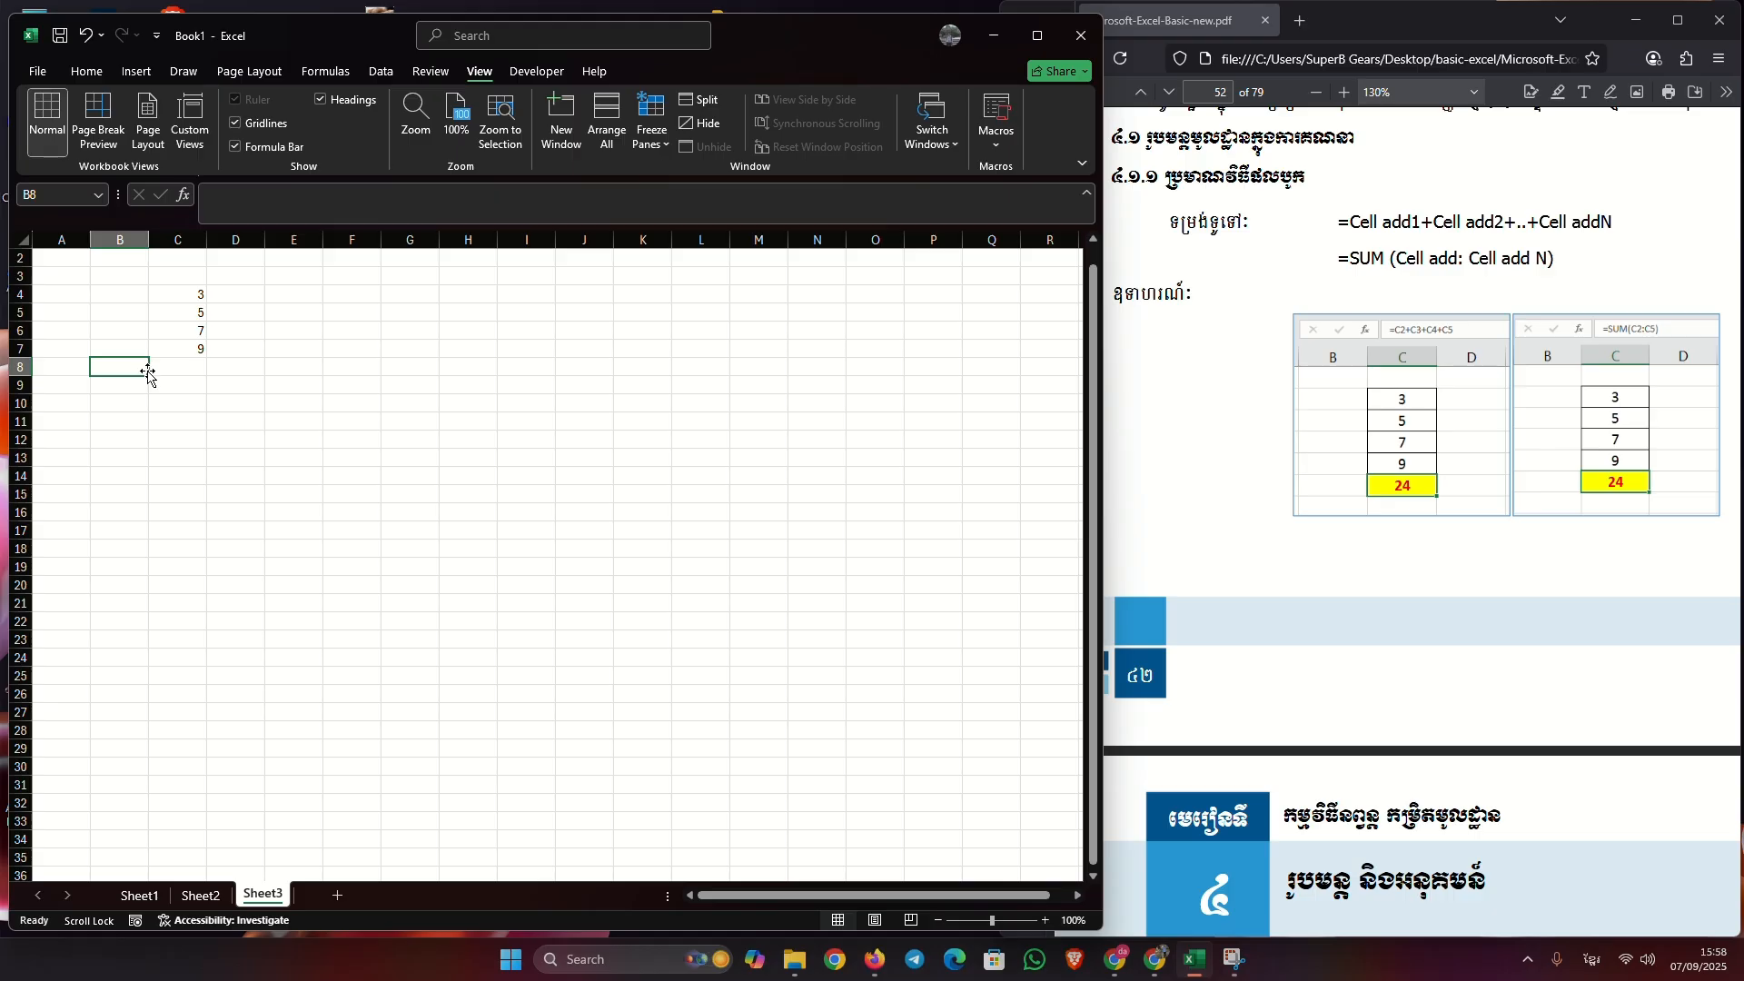
pyautogui.write('សរុប')
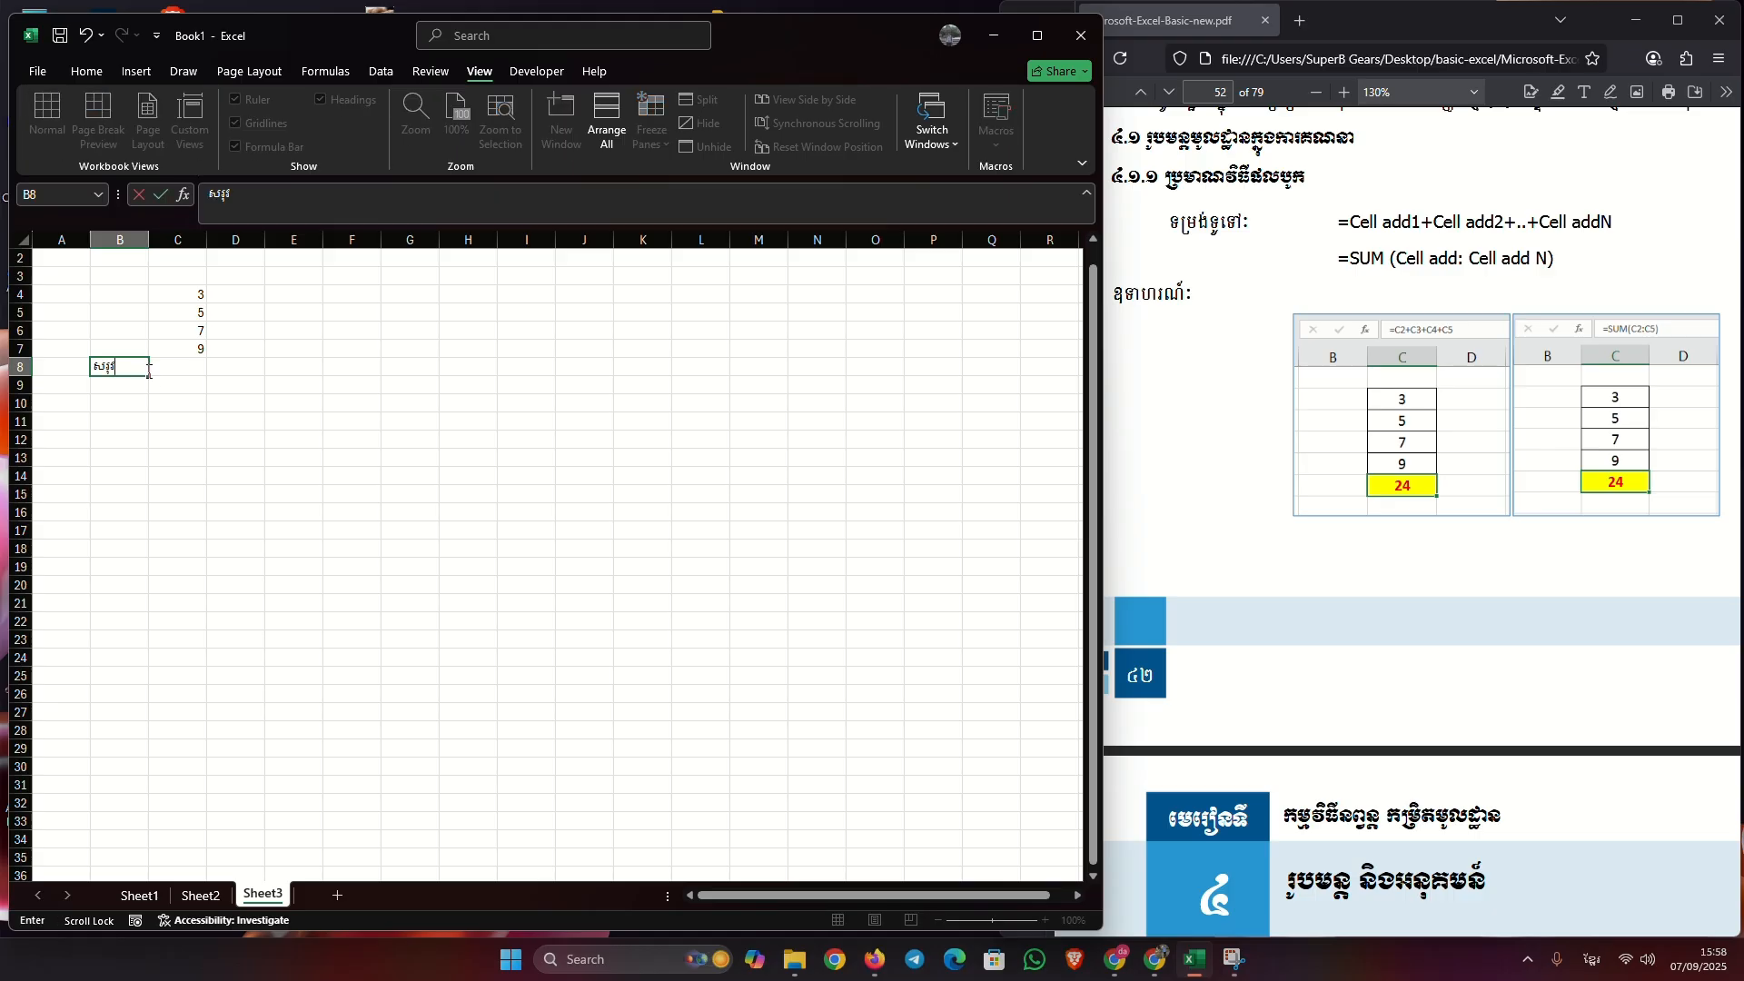
pyautogui.click(150, 370)
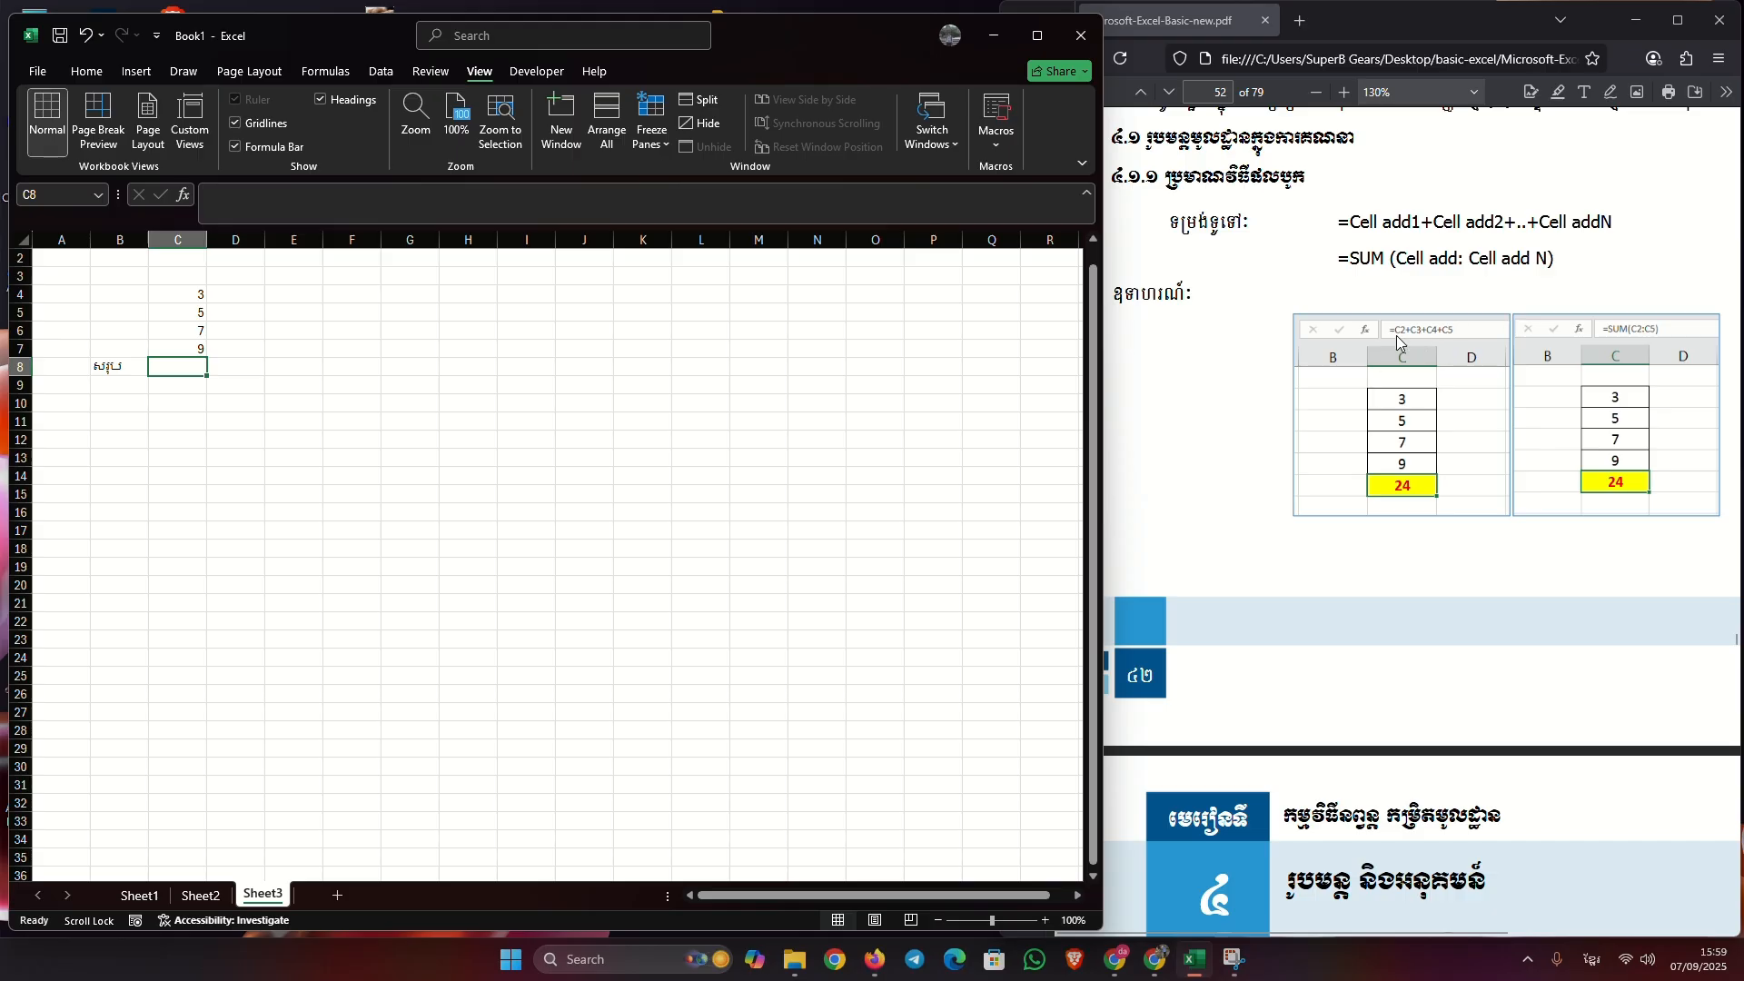
# Step: Shift the four numbers up to C2:C5 by copying them there, and clear the leftover values in C6:C7
pyautogui.scroll(1, 1379, 361)
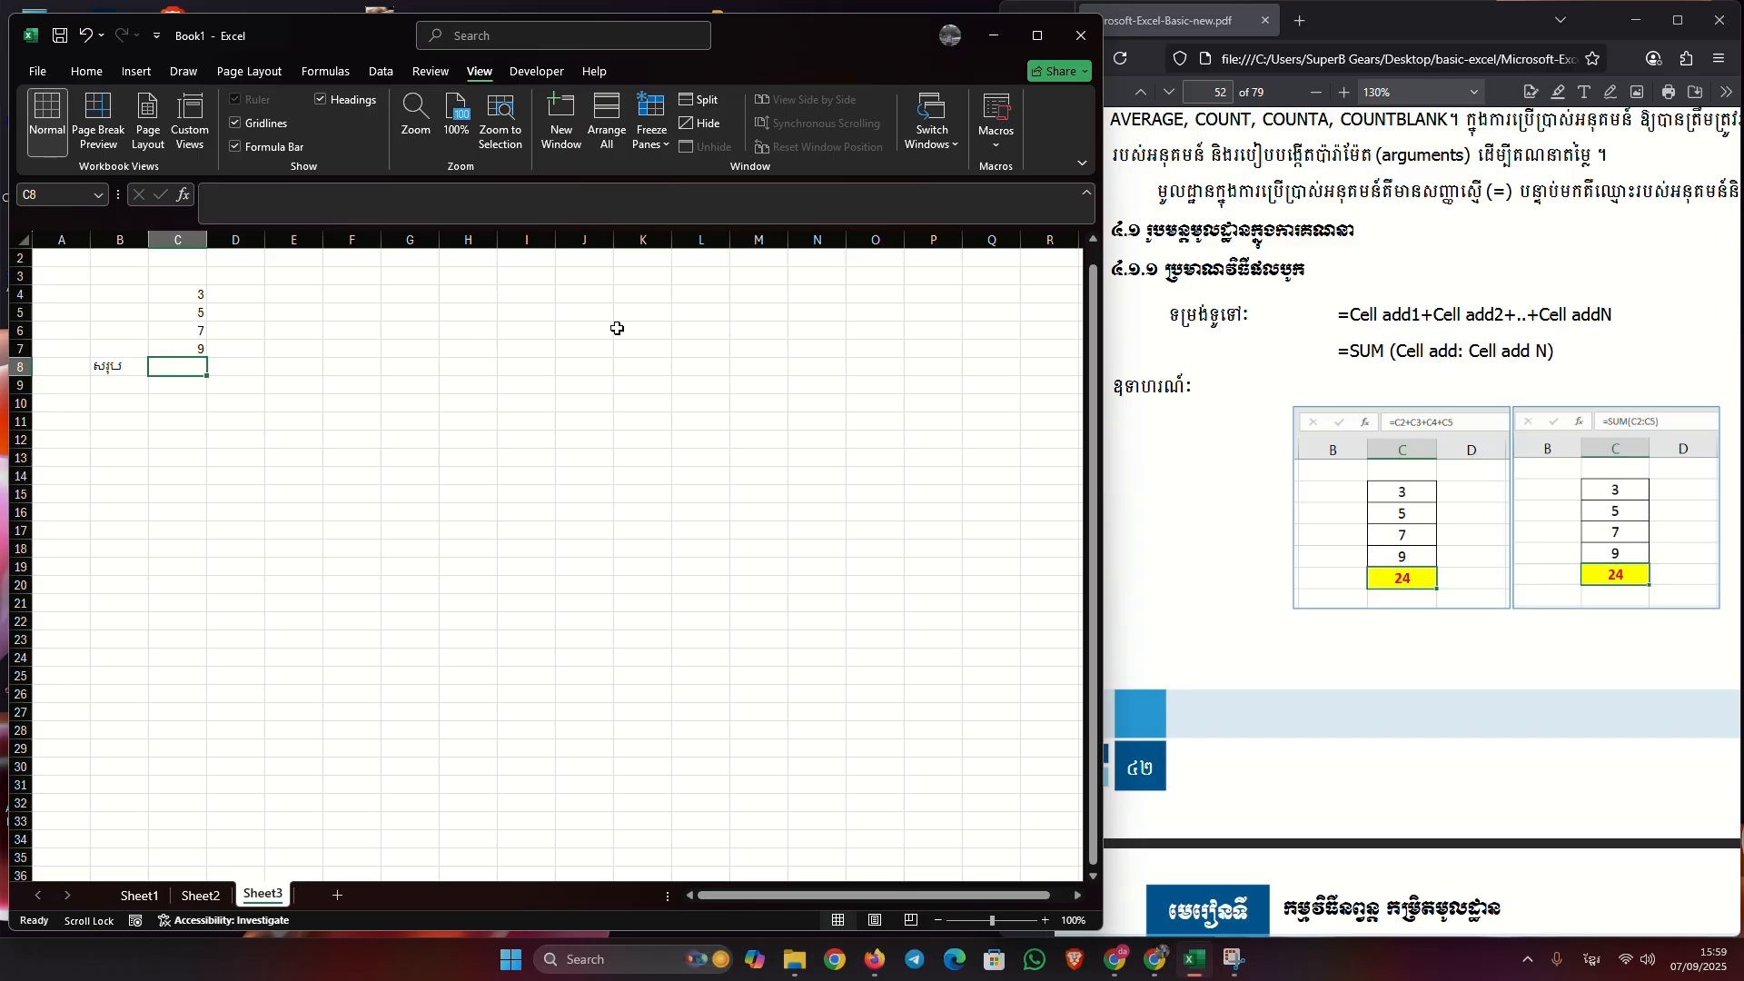
pyautogui.click(192, 293)
pyautogui.scroll(1, 237, 309)
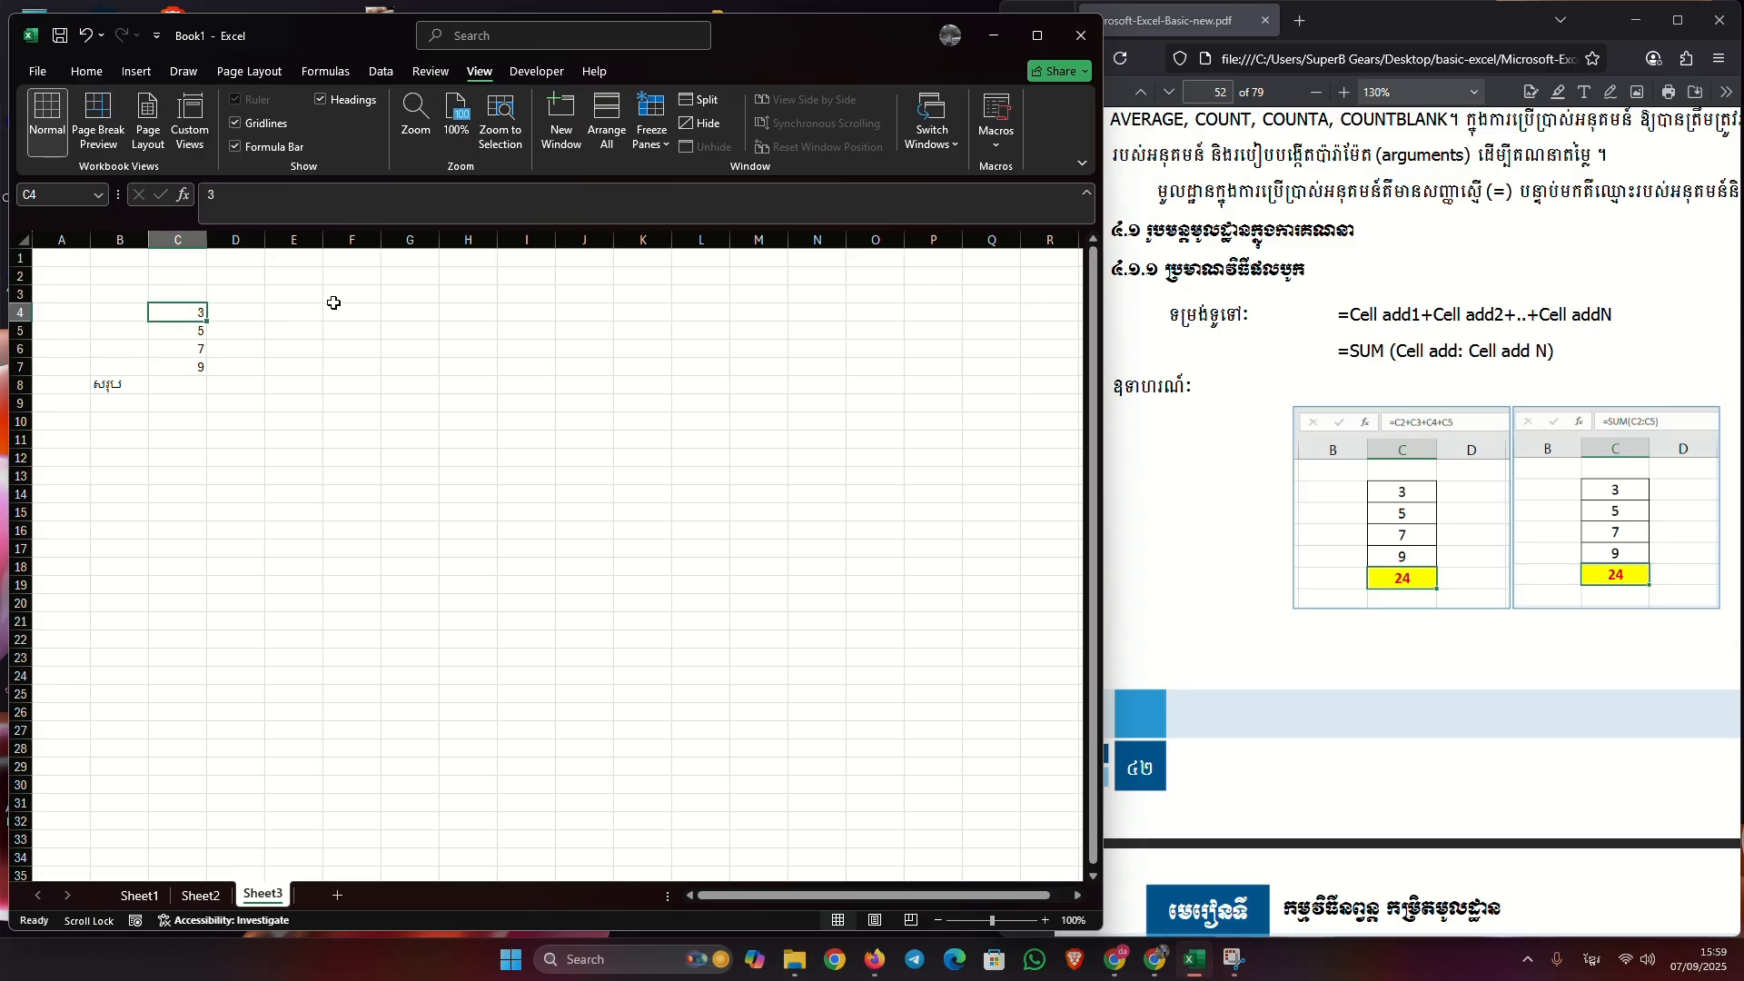
pyautogui.moveTo(186, 311); pyautogui.dragTo(183, 364)
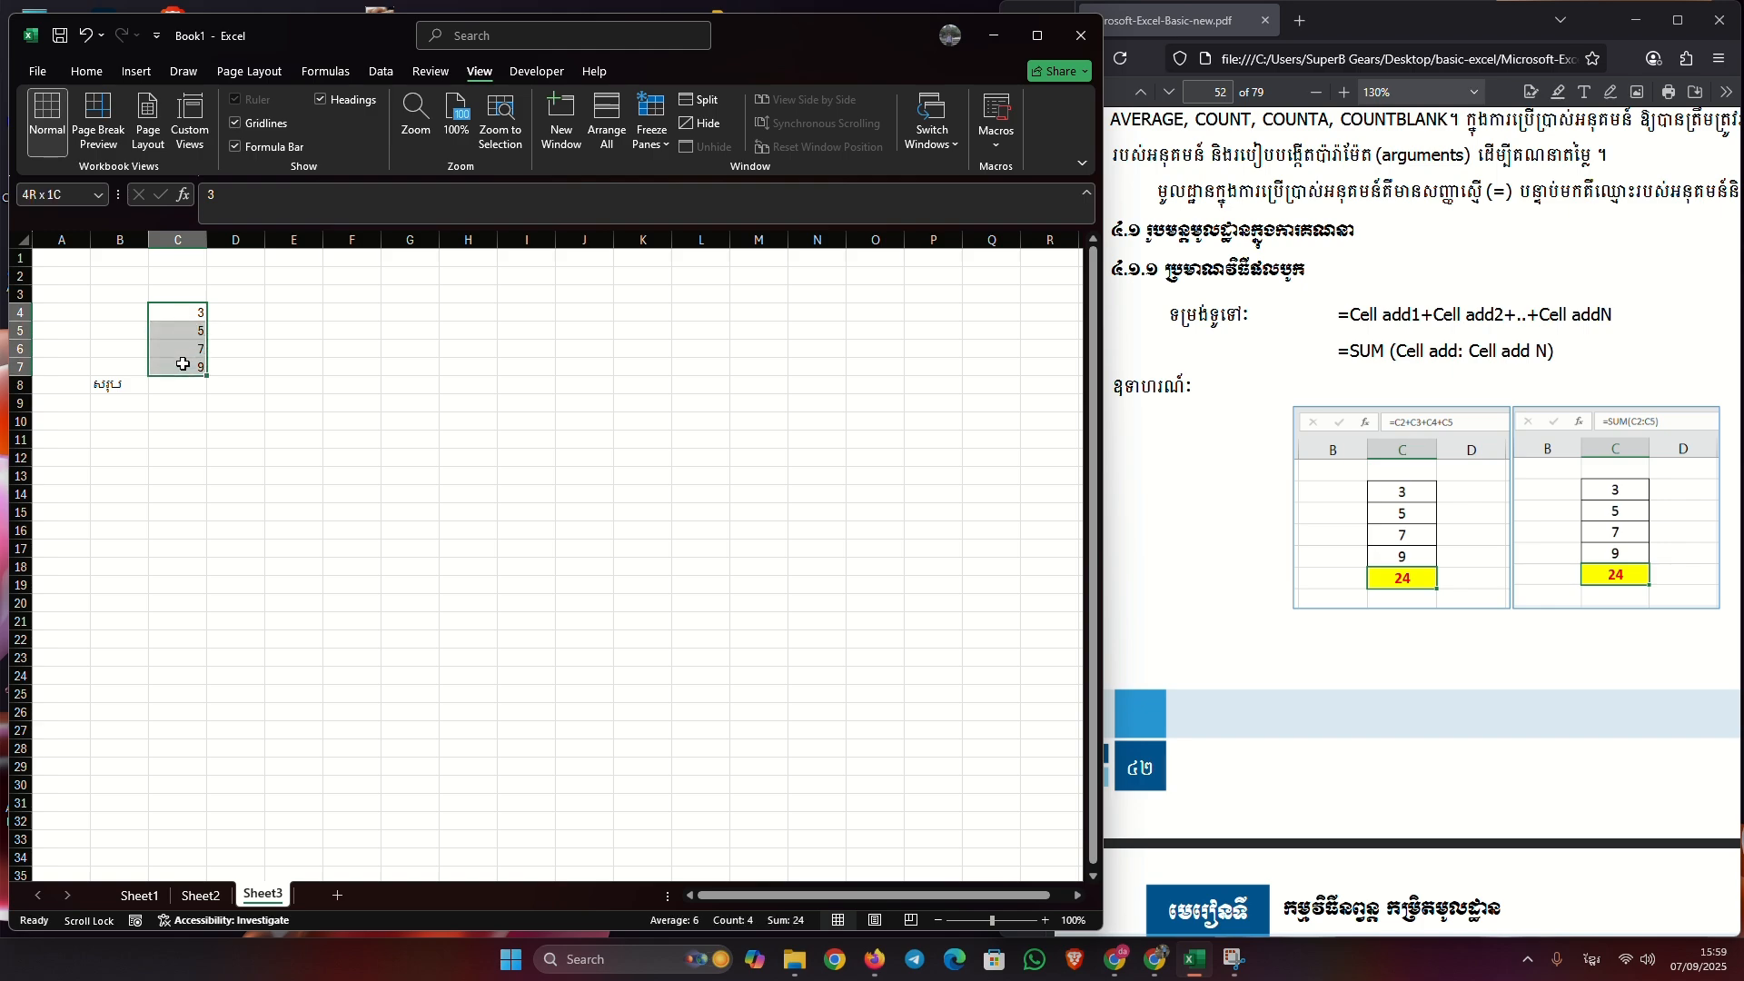
pyautogui.hotkey('ctrl', 'c')
pyautogui.moveTo(182, 273); pyautogui.dragTo(187, 339)
pyautogui.click(185, 276)
pyautogui.press('Return')
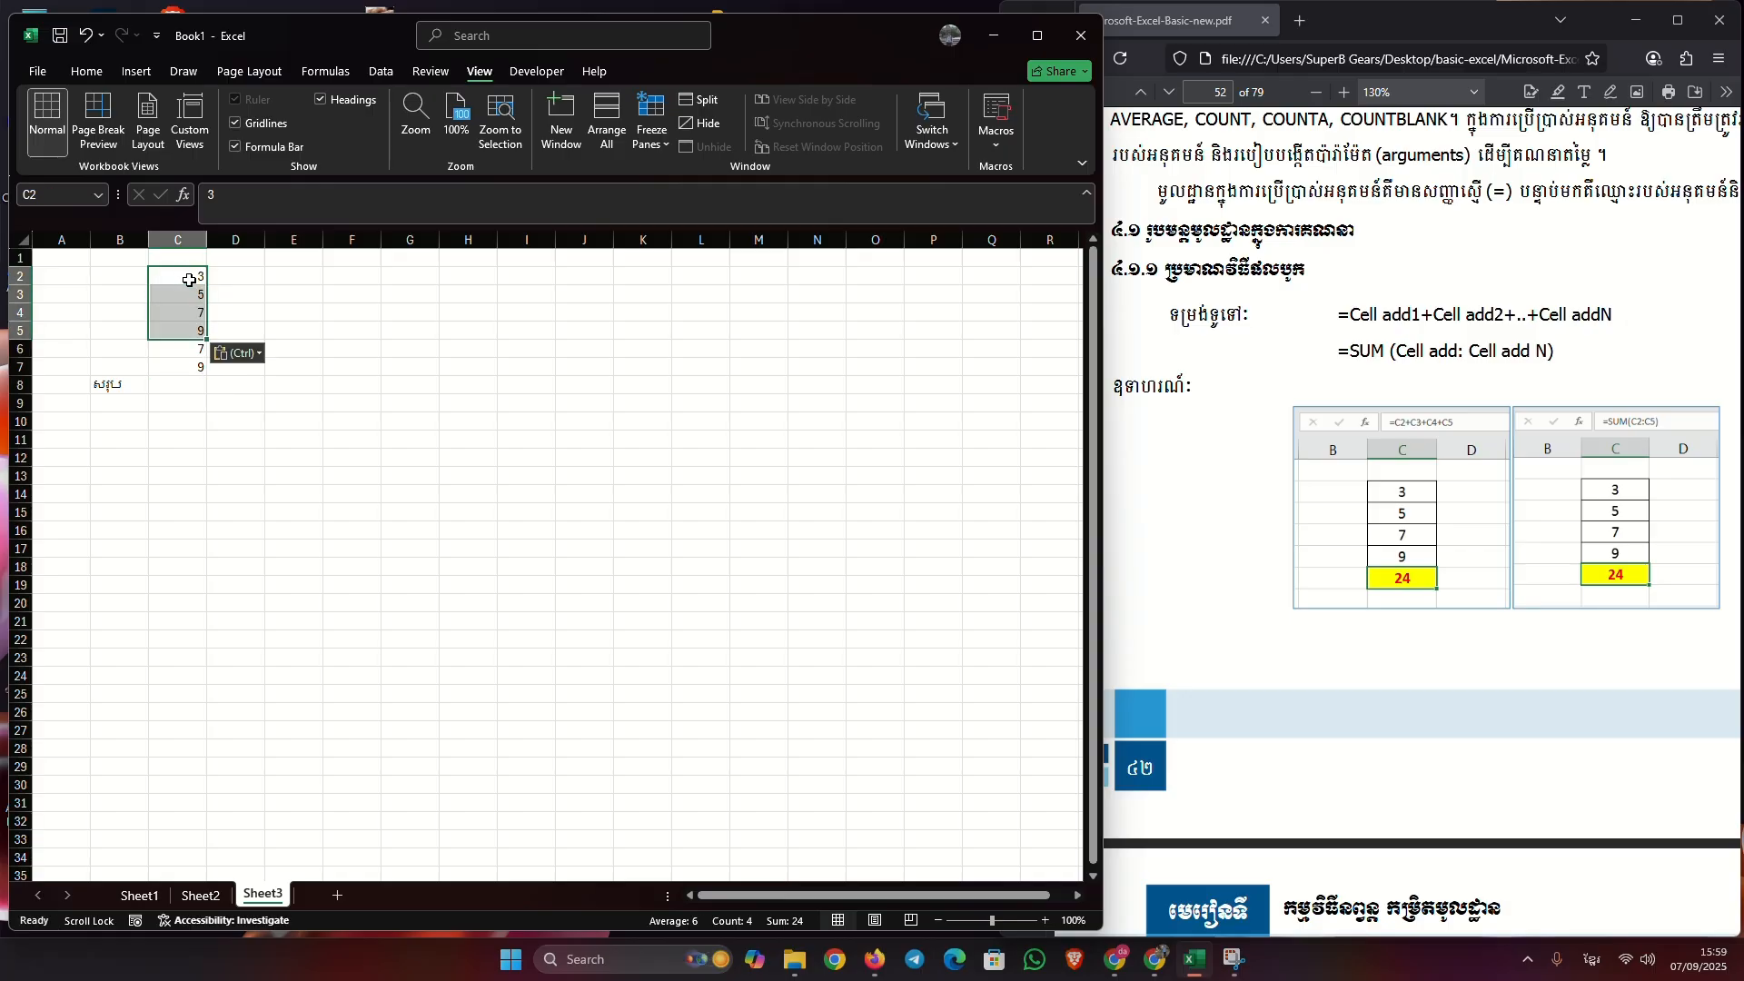
pyautogui.click(183, 365)
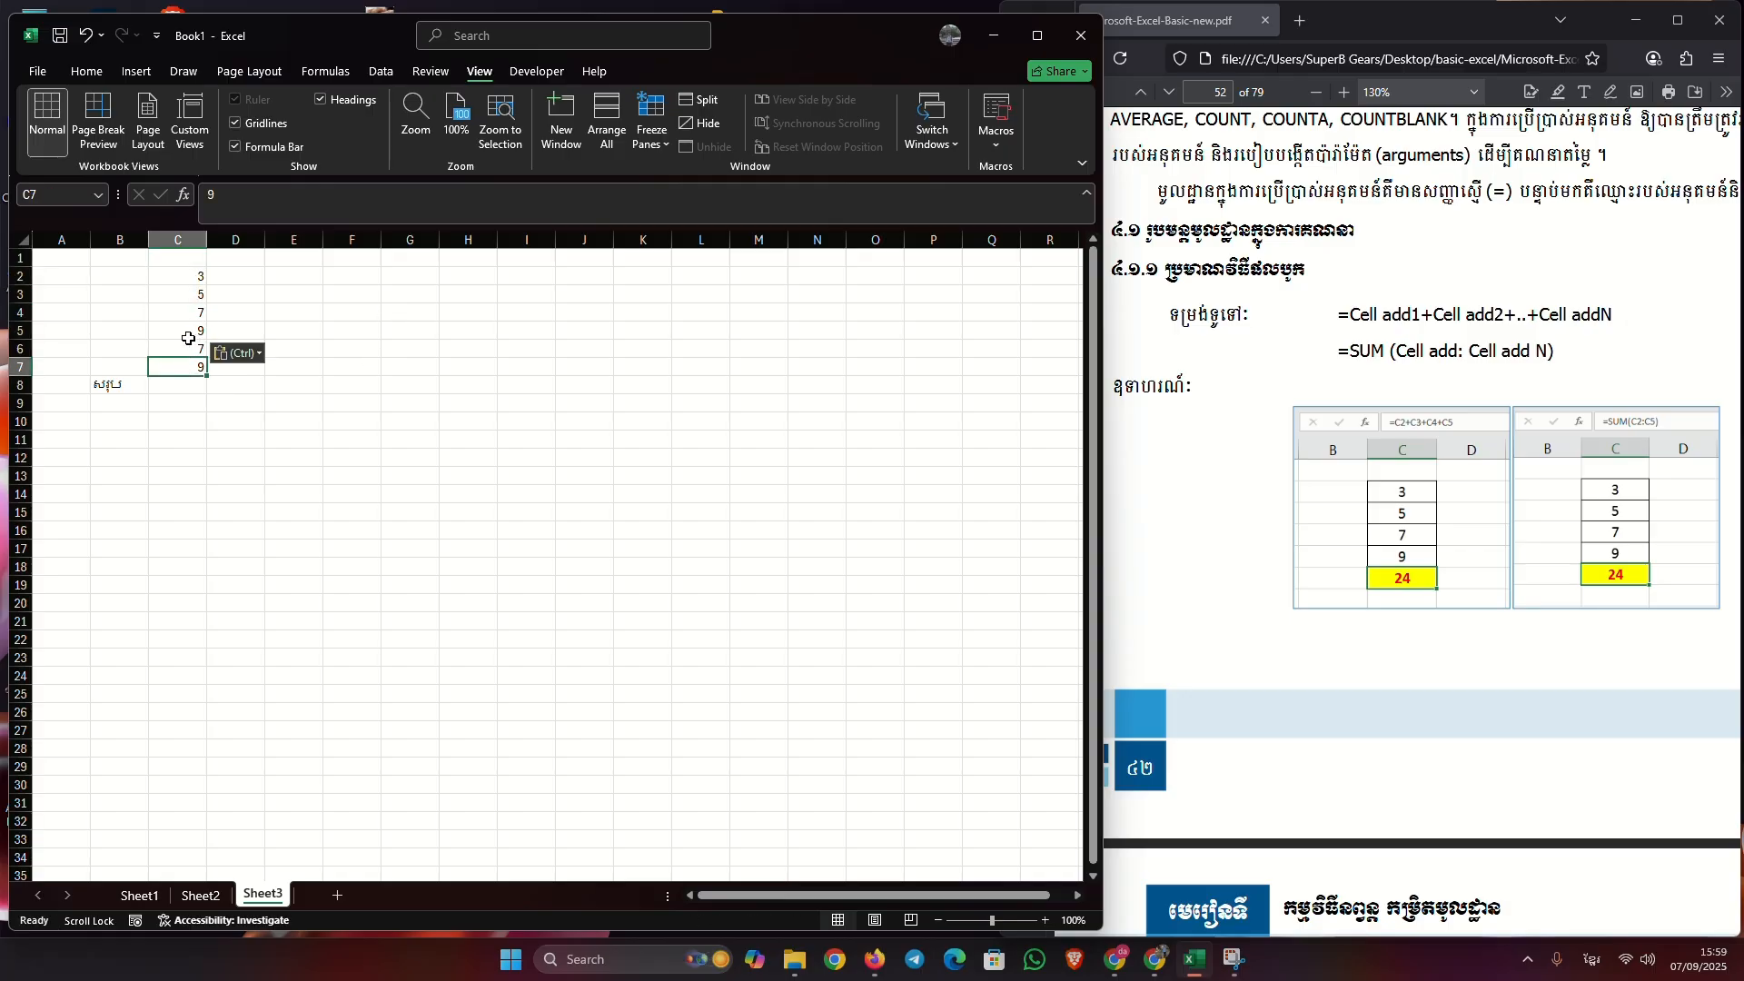
pyautogui.moveTo(187, 348); pyautogui.dragTo(201, 370)
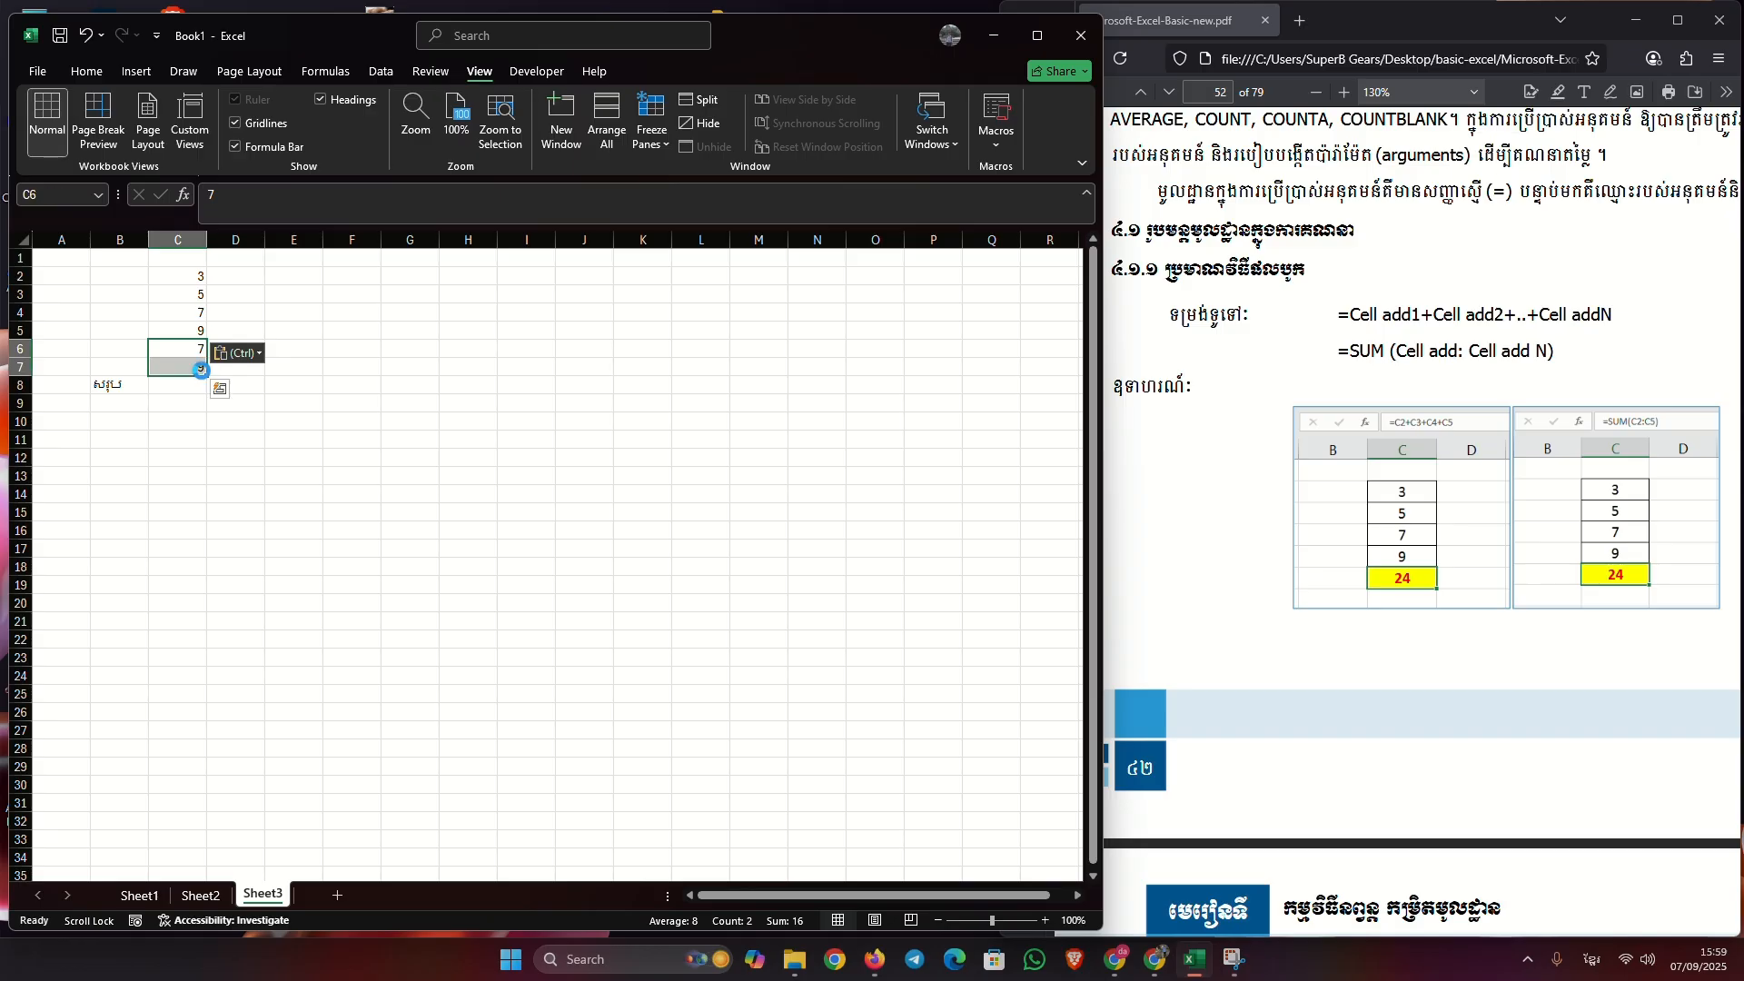
pyautogui.press('Delete')
# Step: Copy the label សរុប from B8 to B6 and clear the original in B8
pyautogui.click(102, 385)
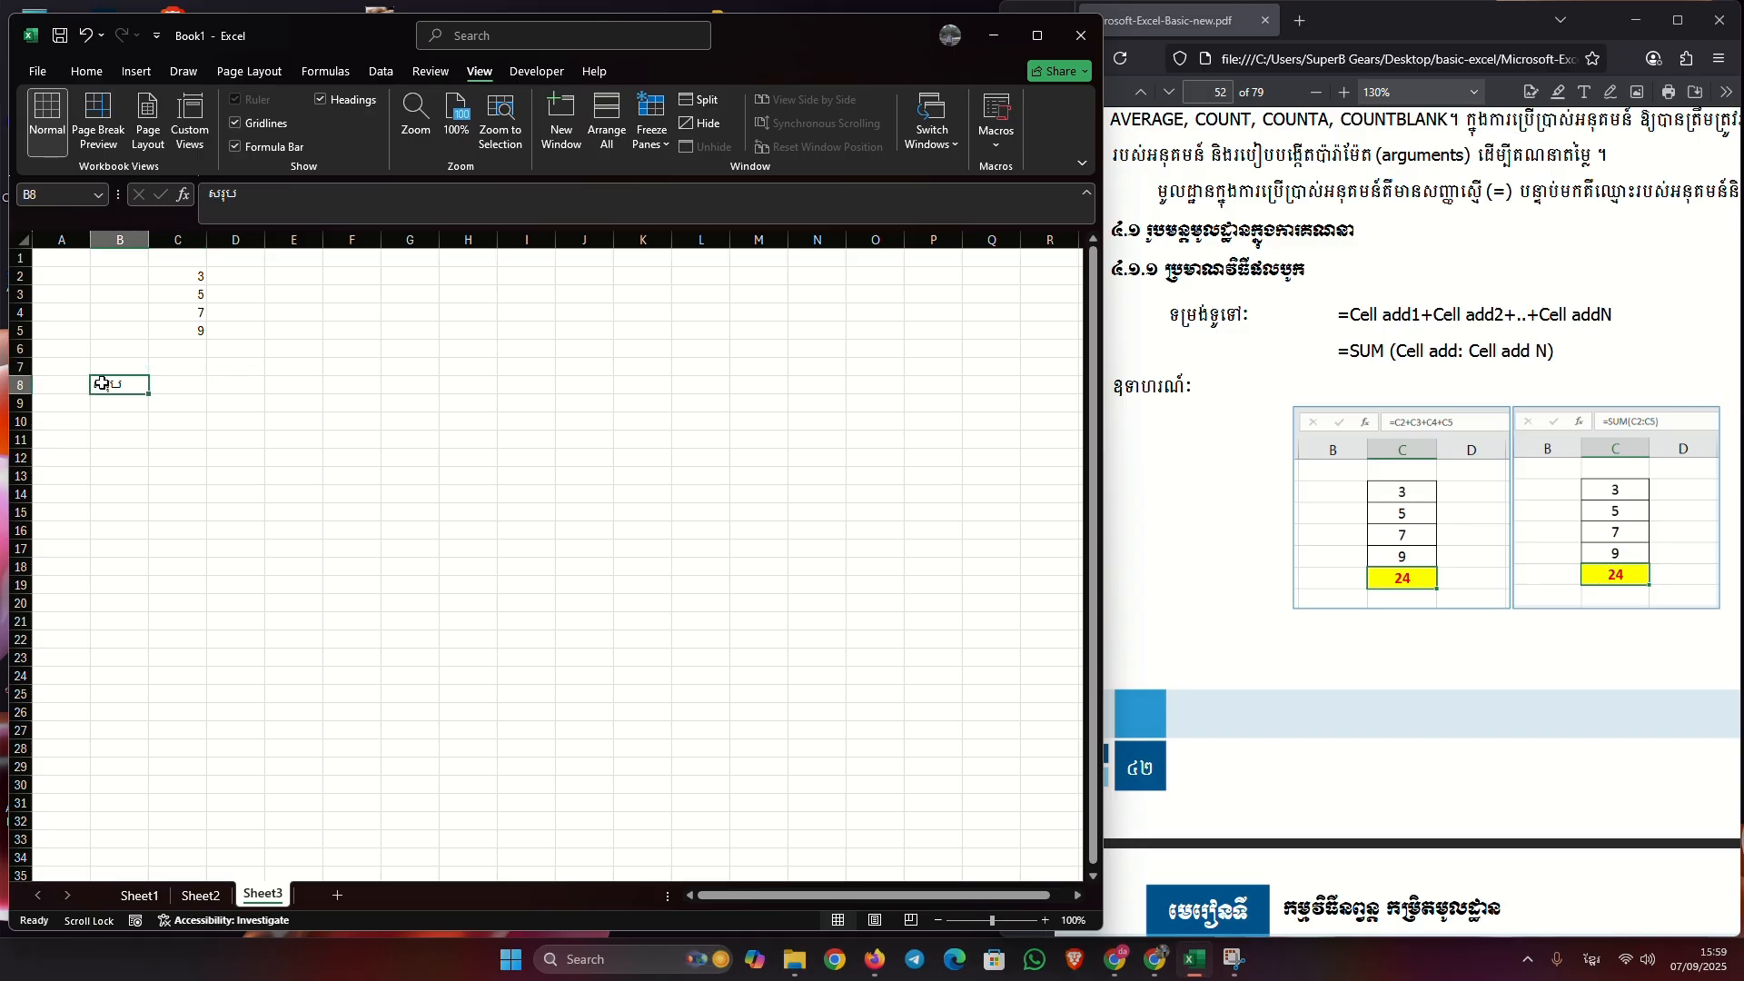
pyautogui.hotkey('ctrl', 'c')
pyautogui.click(126, 349)
pyautogui.hotkey('ctrl', 'v')
pyautogui.click(126, 382)
pyautogui.press('Delete')
pyautogui.click(234, 420)
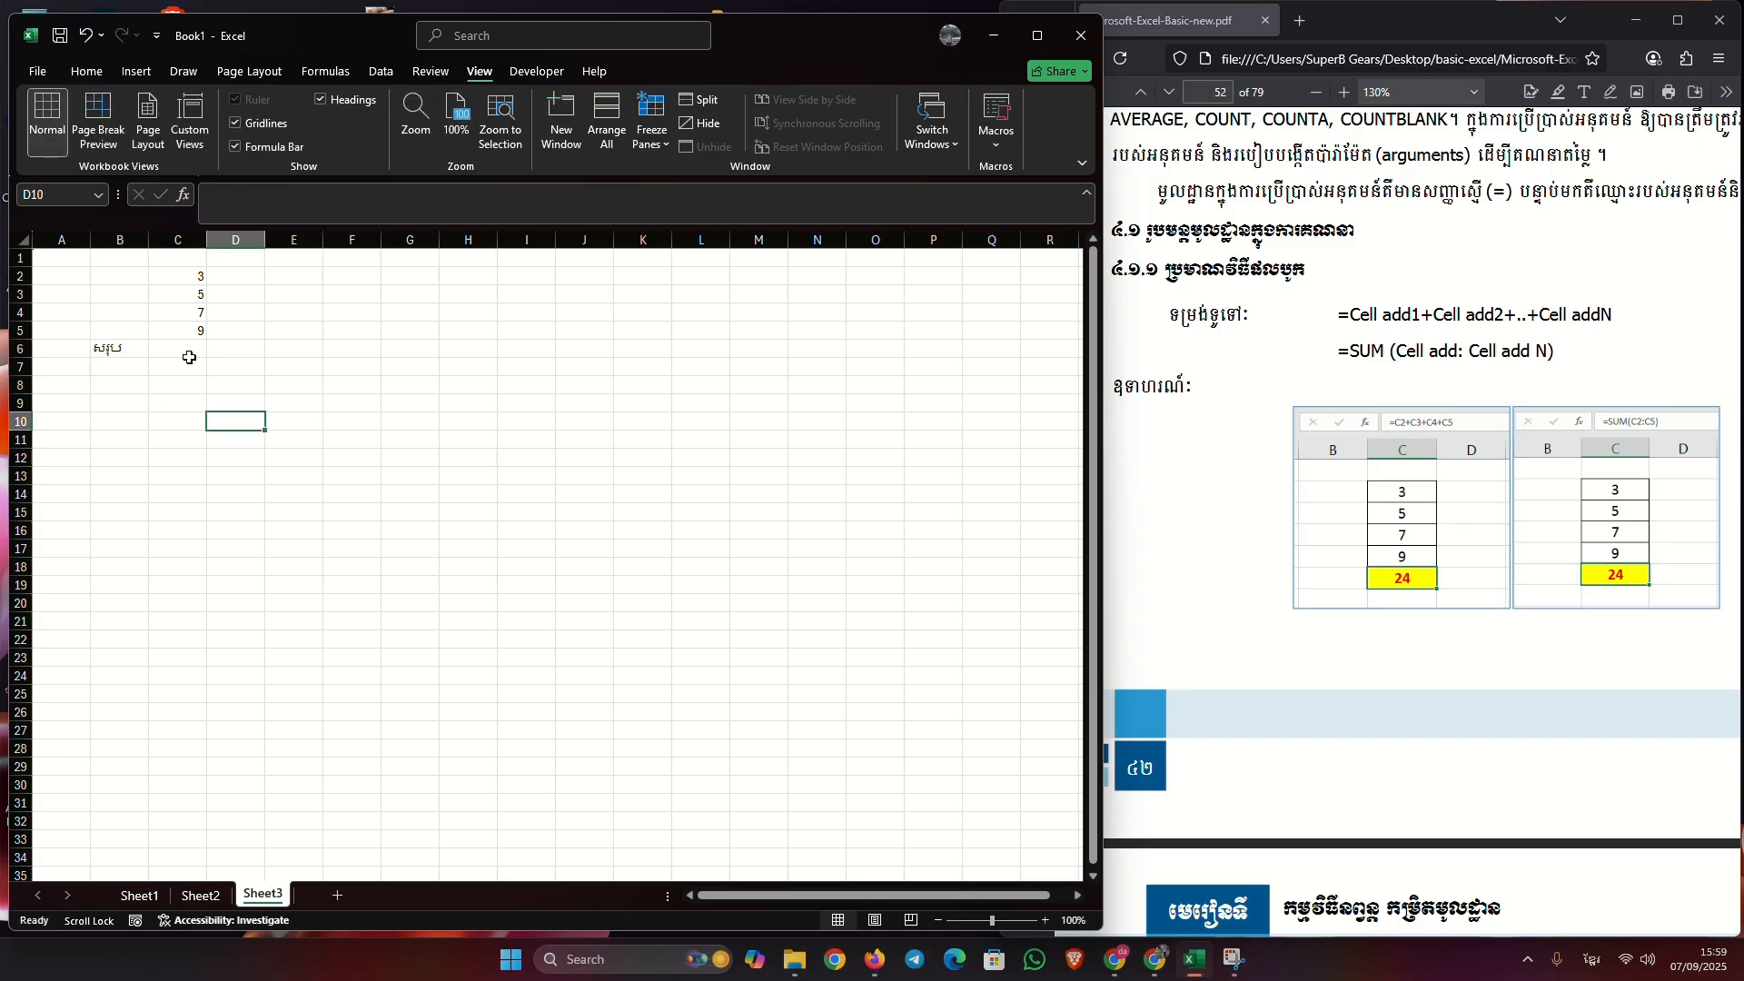
pyautogui.click(177, 347)
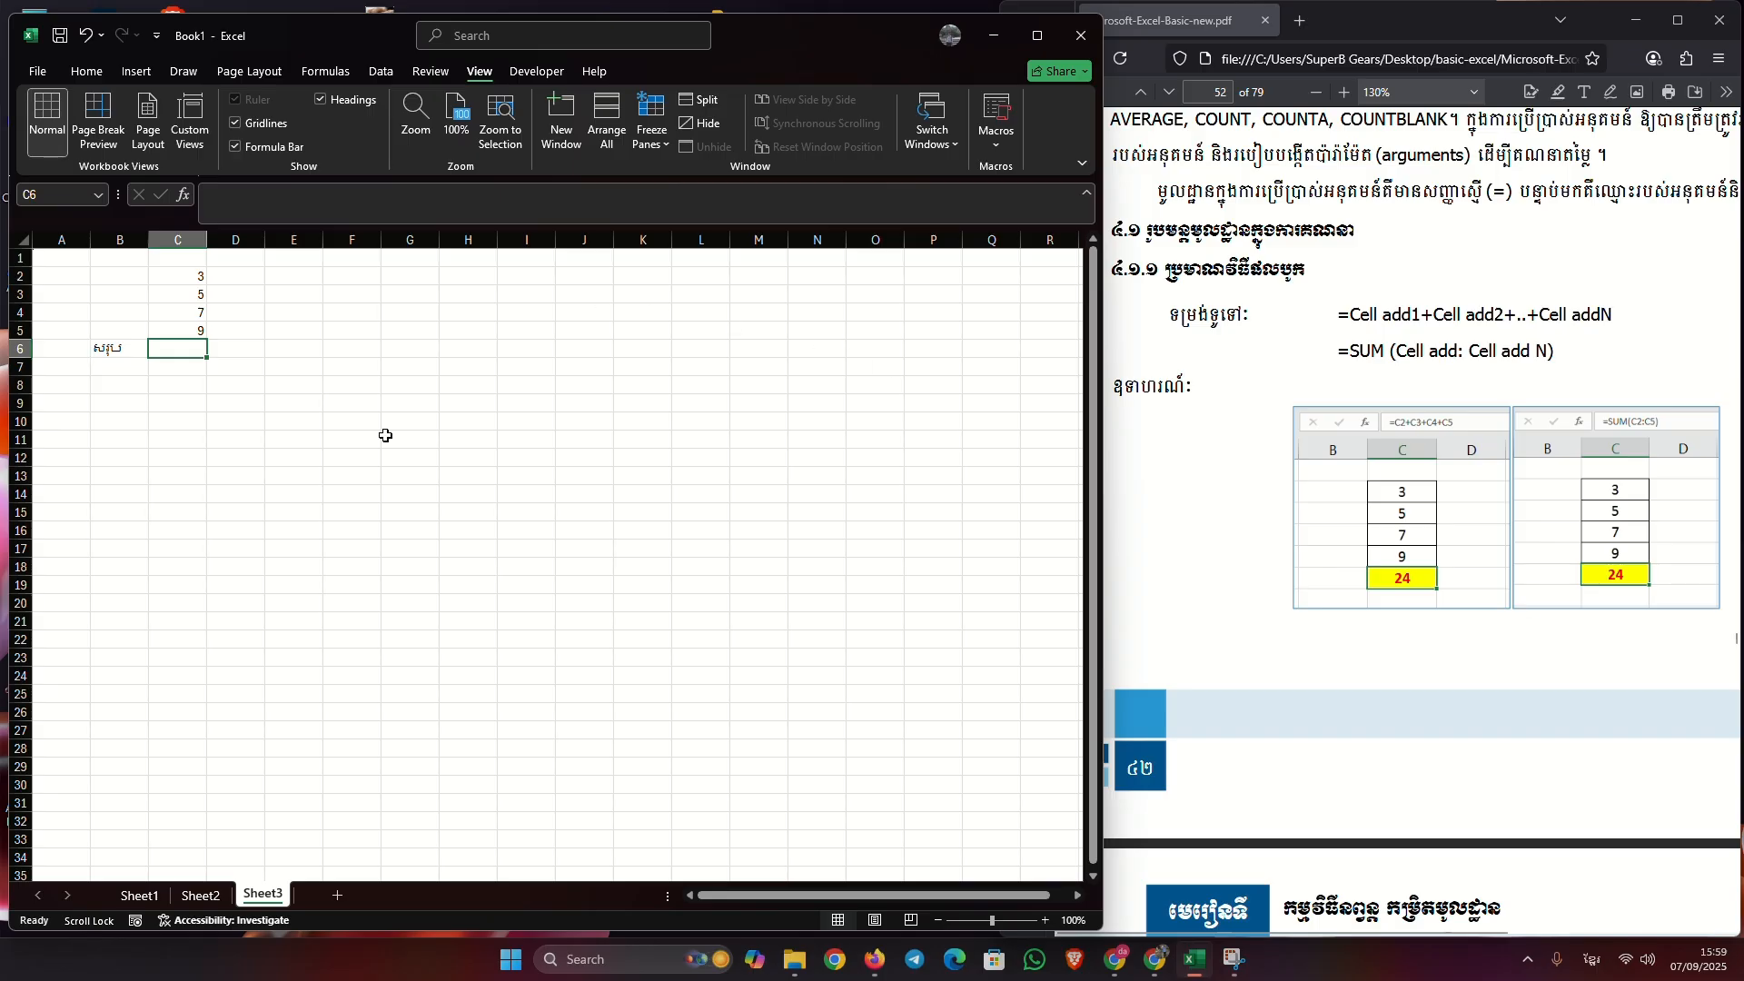
pyautogui.click(234, 421)
pyautogui.click(349, 403)
pyautogui.click(301, 373)
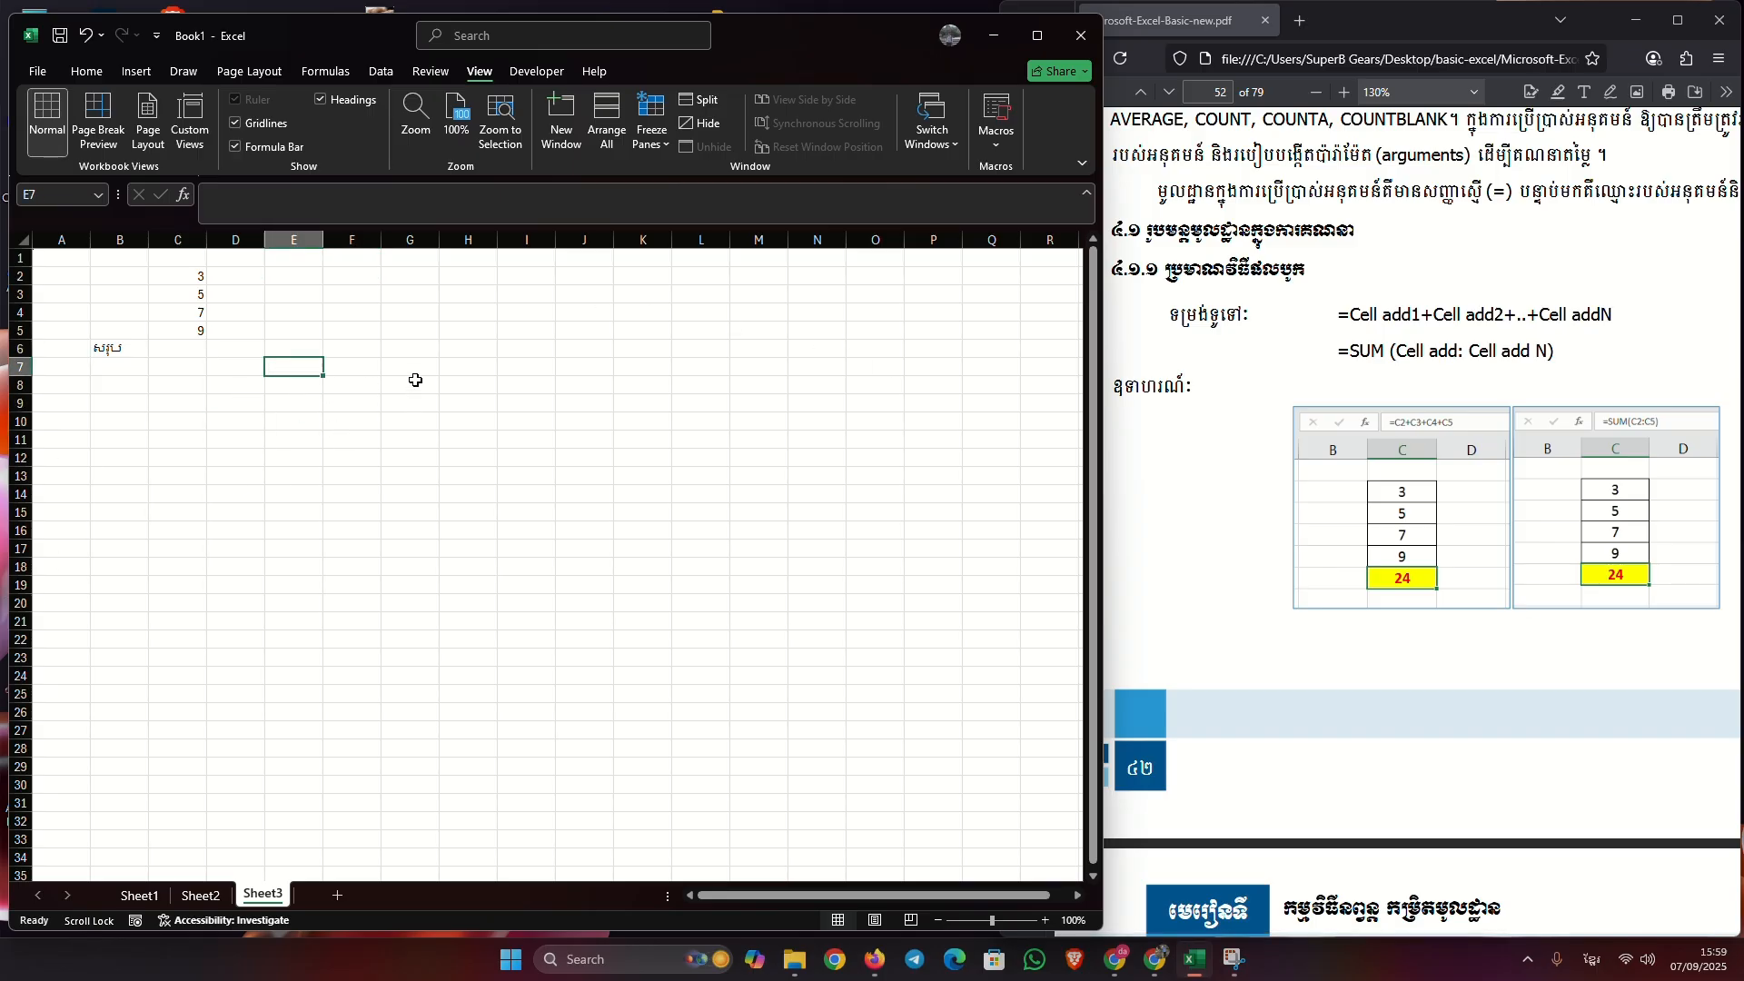
pyautogui.click(304, 438)
pyautogui.click(273, 403)
pyautogui.click(312, 363)
pyautogui.click(443, 403)
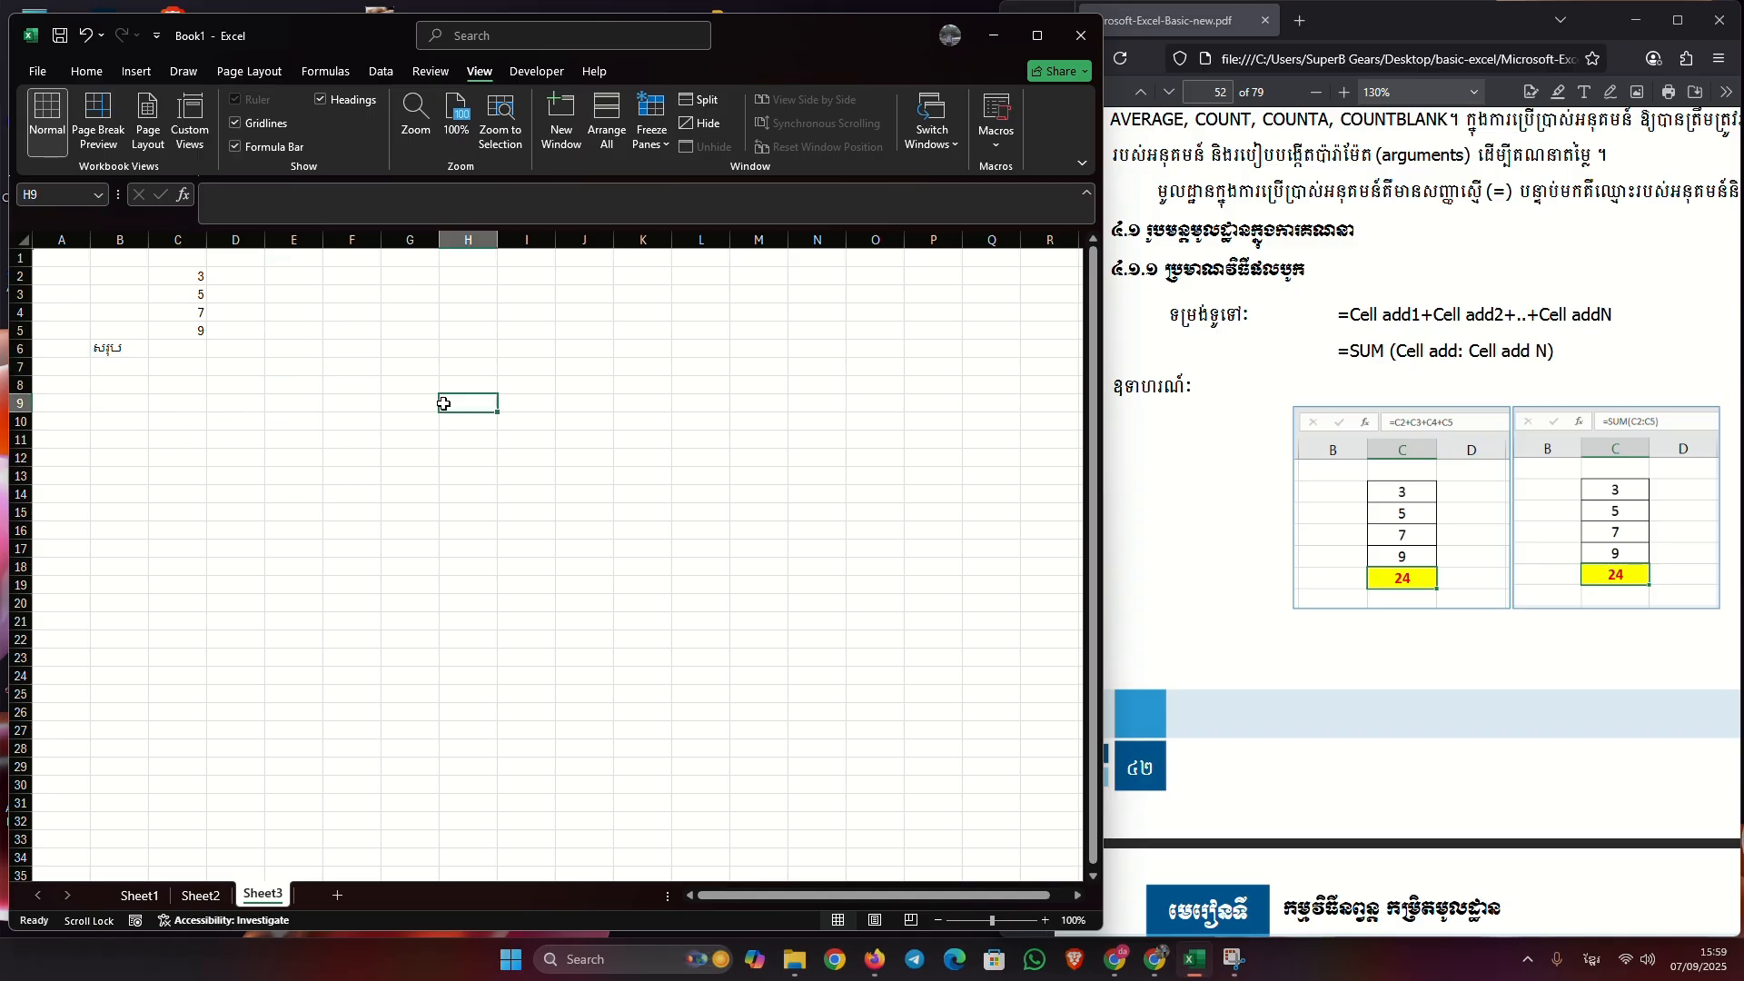
pyautogui.moveTo(292, 408); pyautogui.dragTo(313, 417)
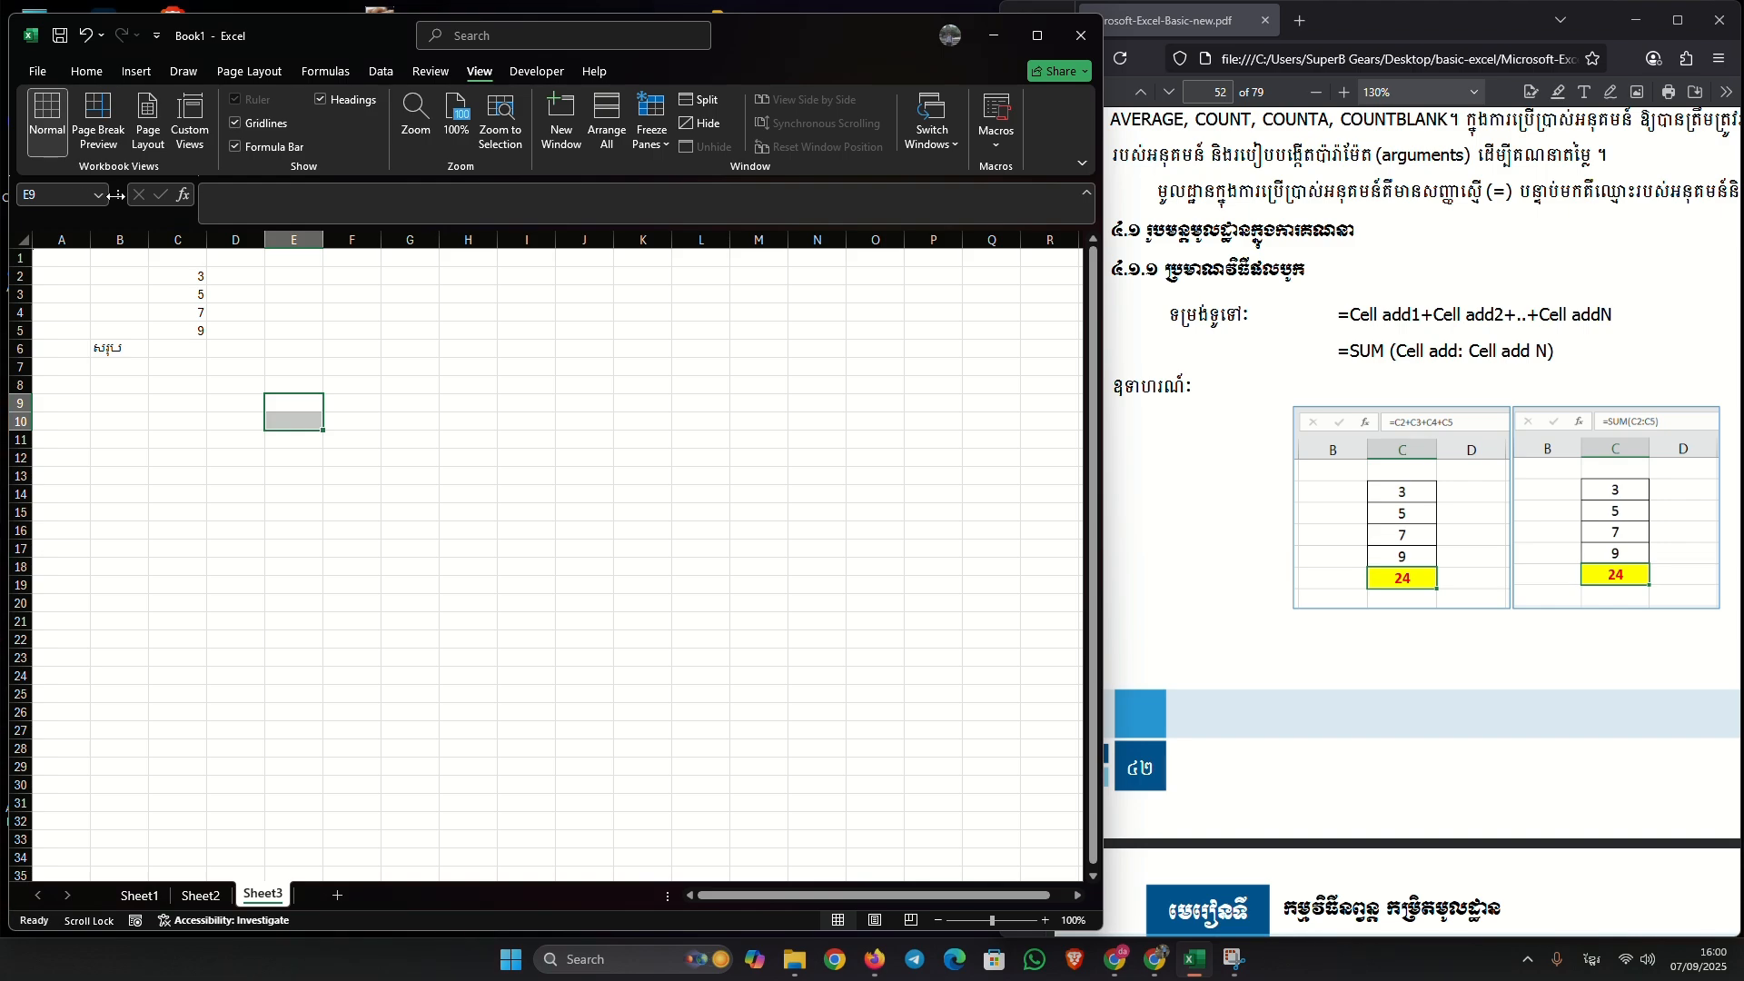
pyautogui.click(233, 398)
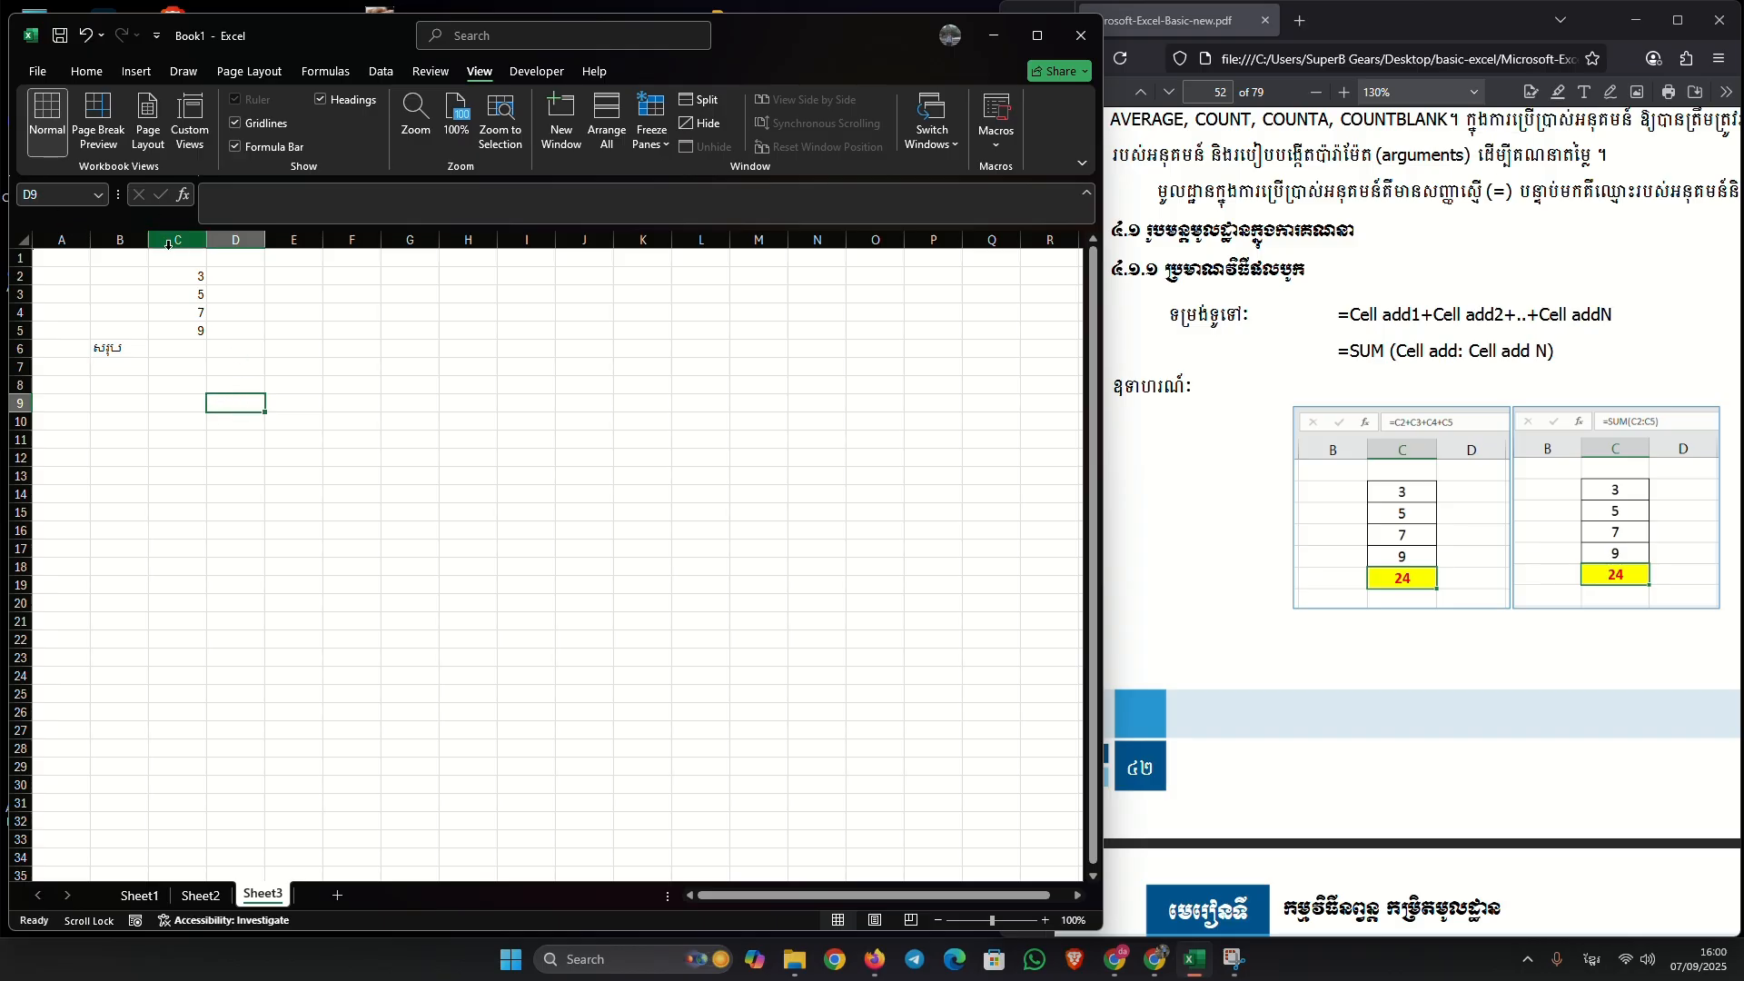
# Step: Check the addresses of cells C2 and C6 against the addition formula formats and example in the PDF
pyautogui.click(187, 278)
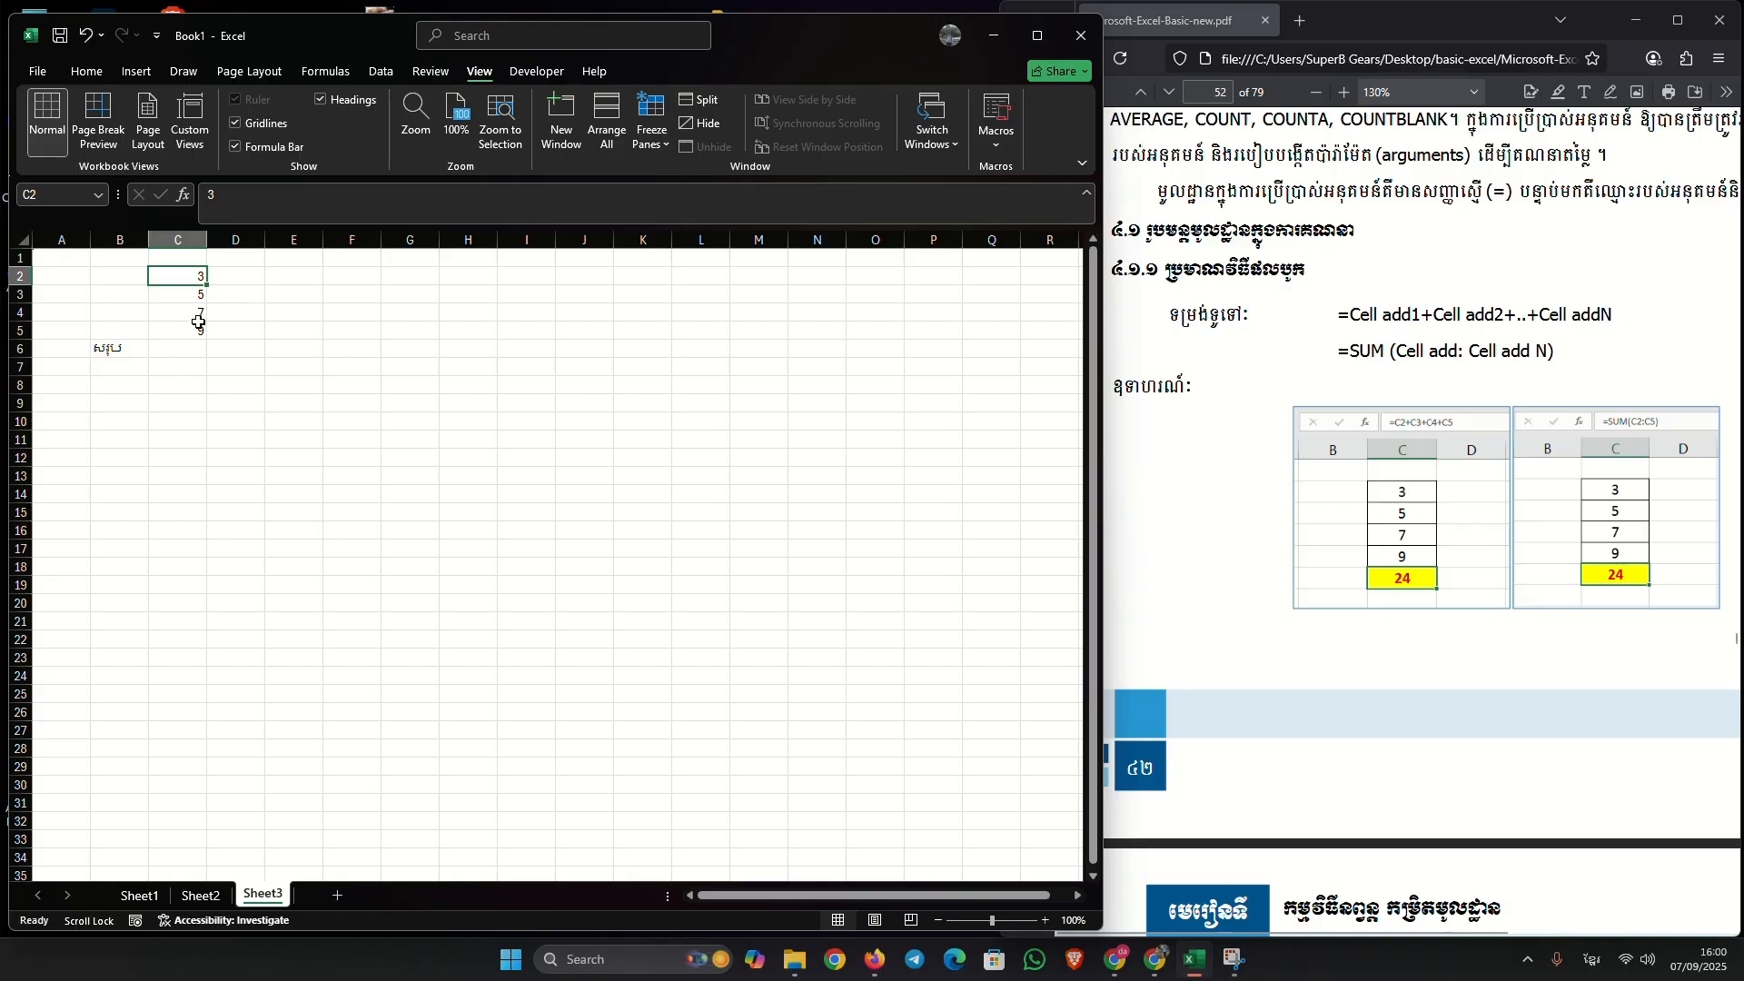
pyautogui.click(180, 352)
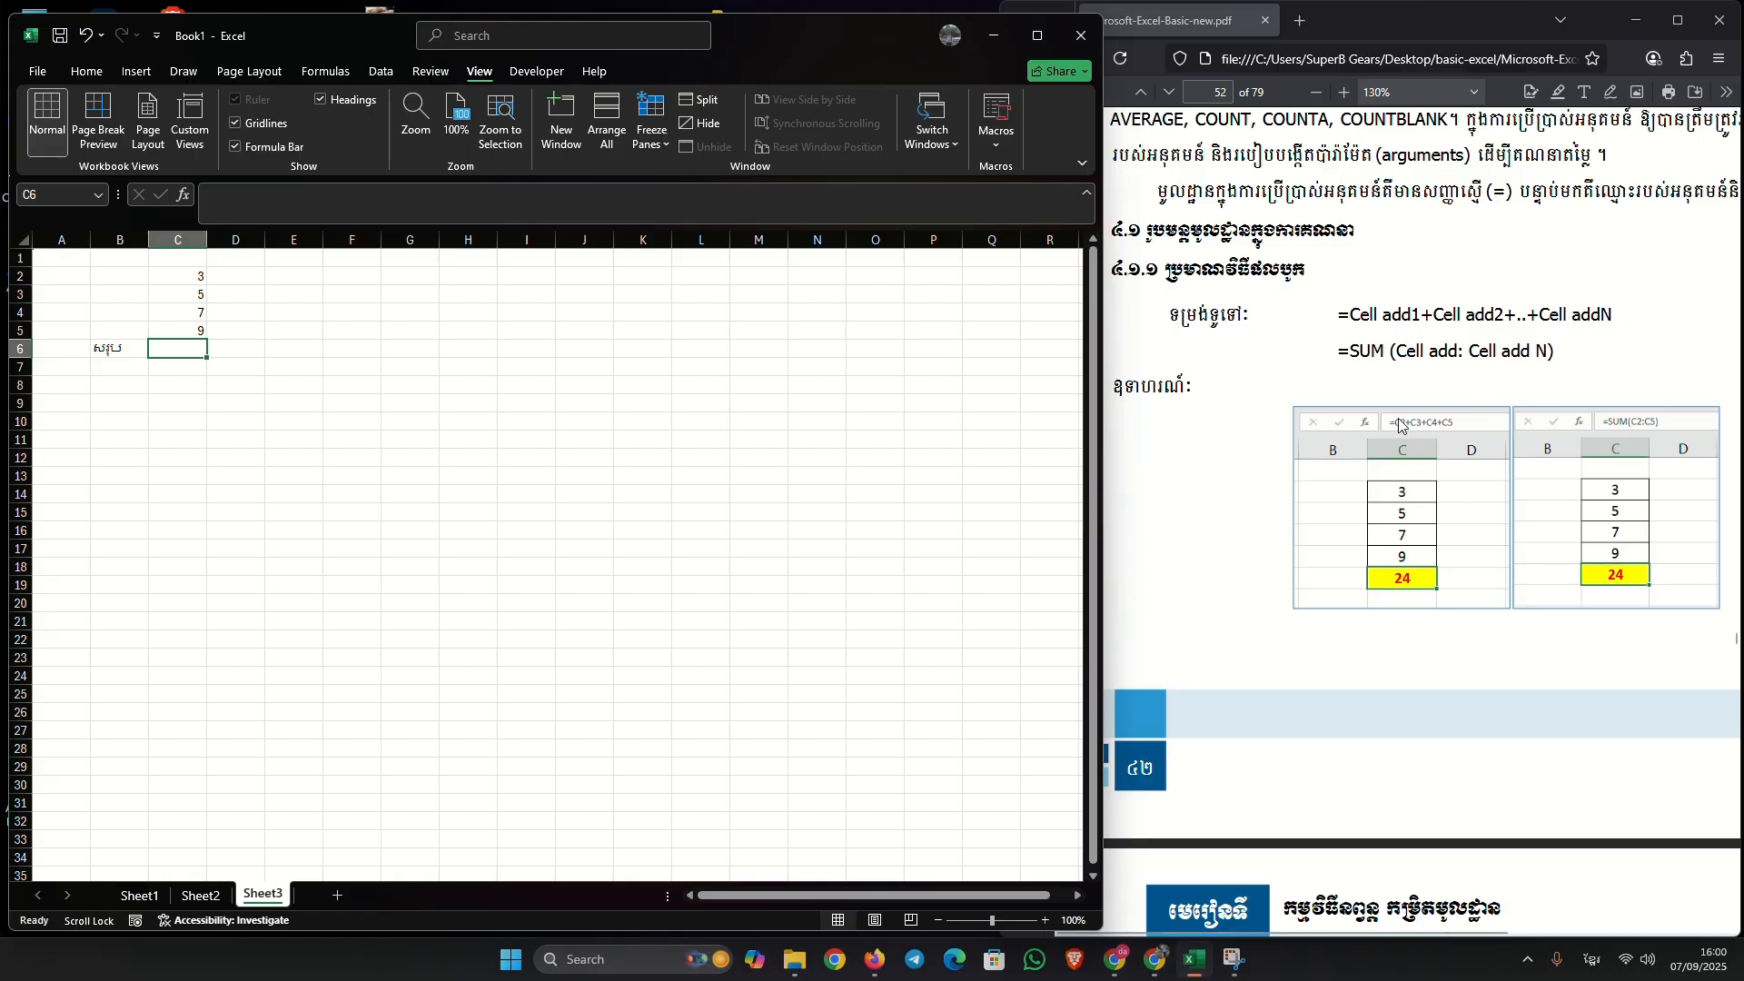
pyautogui.scroll(3, 1410, 515)
pyautogui.scroll(-2, 1465, 449)
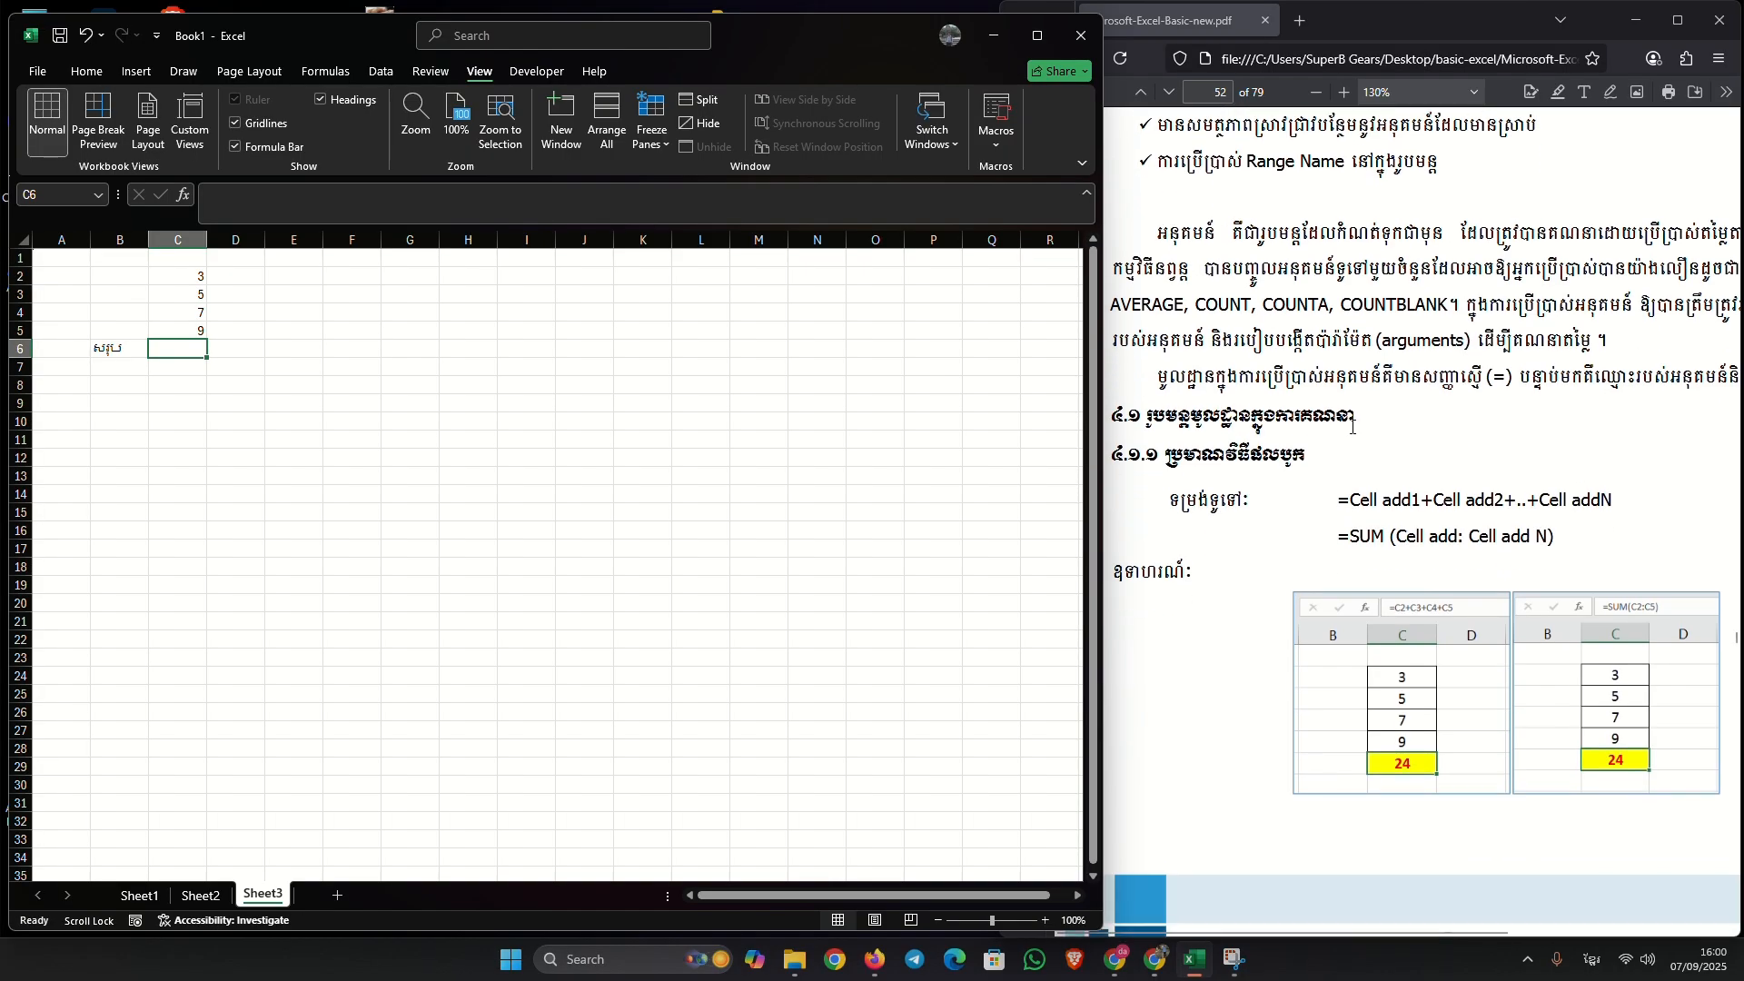
# Step: Enter the cell-address addition formula =C2+C3+C4+C5 in cell C6, using English keyboard input
pyautogui.scroll(-3, 1448, 536)
pyautogui.scroll(2, 1449, 536)
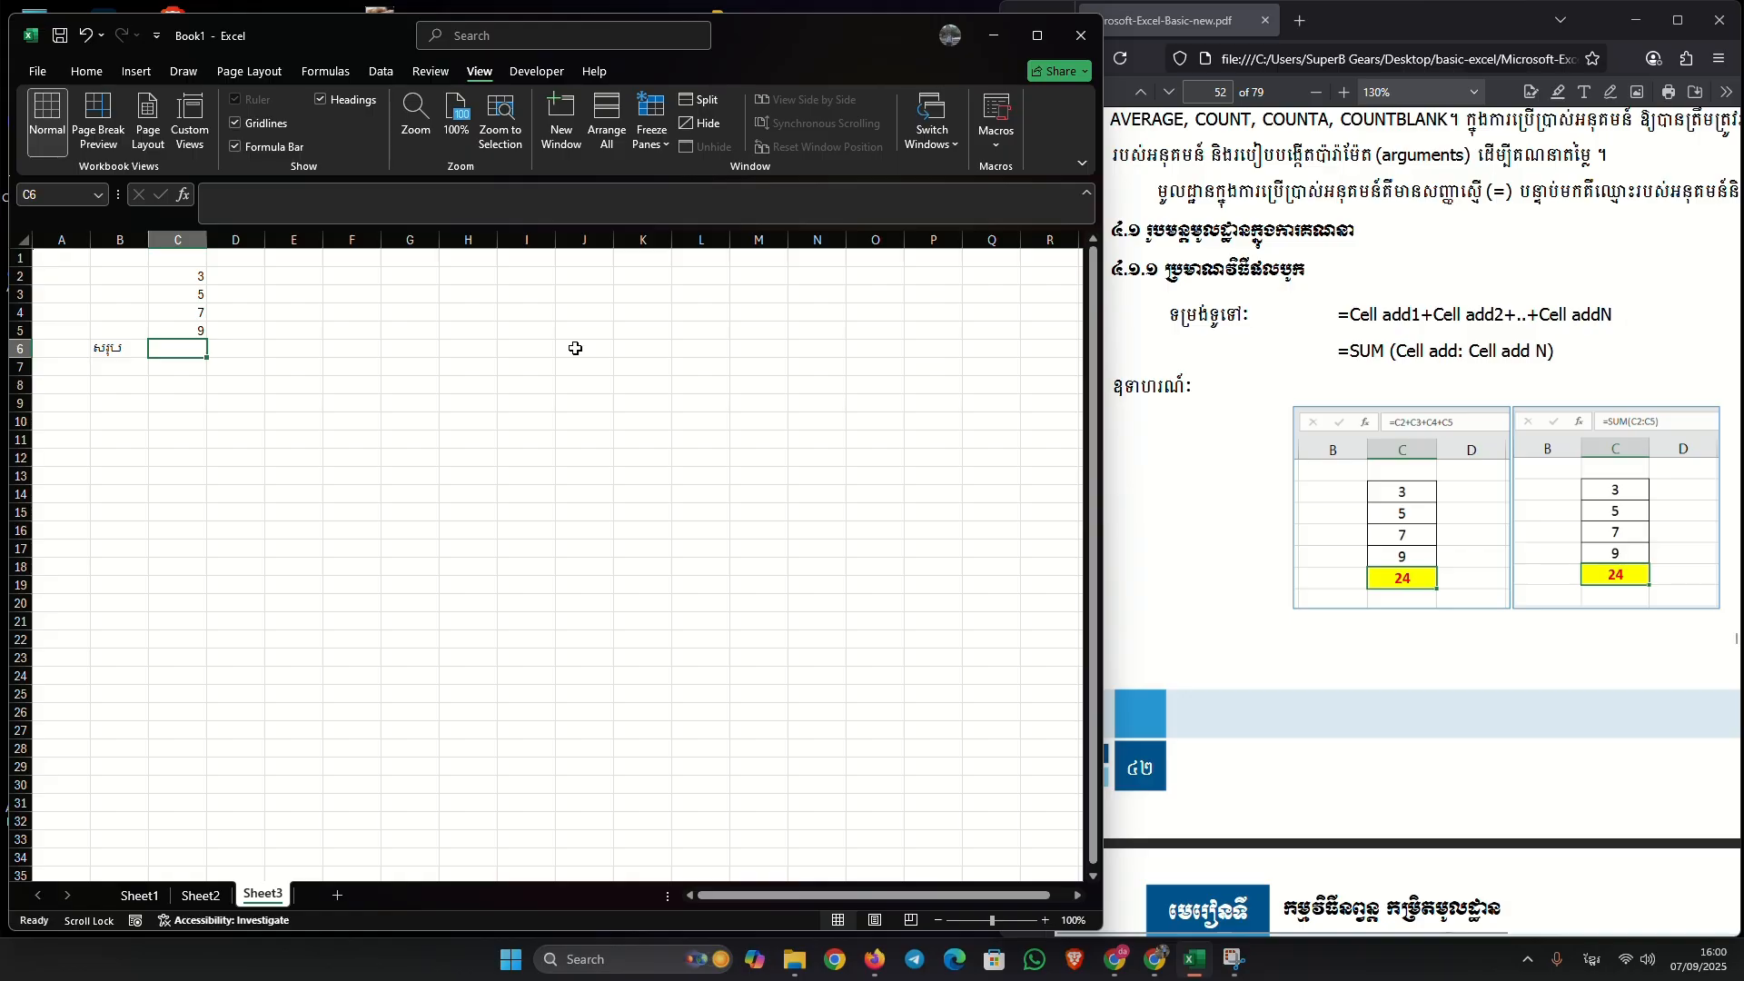
pyautogui.write('ឲ')
pyautogui.press('BackSpace')
pyautogui.hotkey('alt', 'shift')
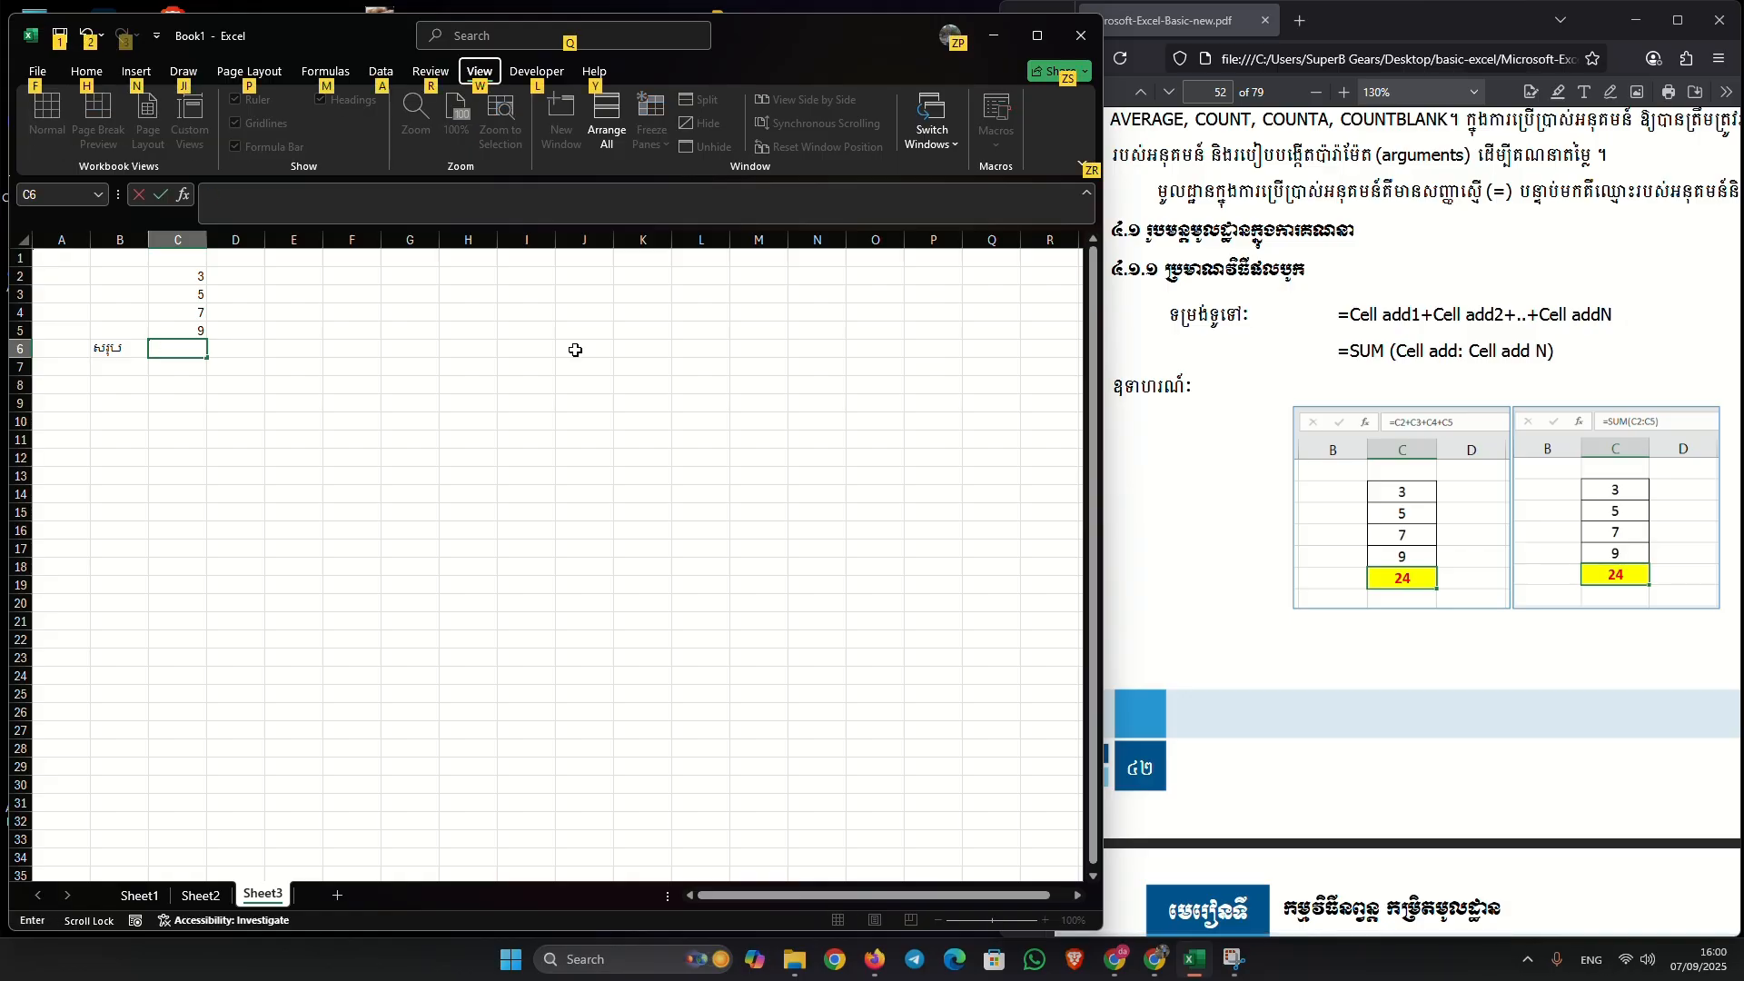
pyautogui.click(194, 347)
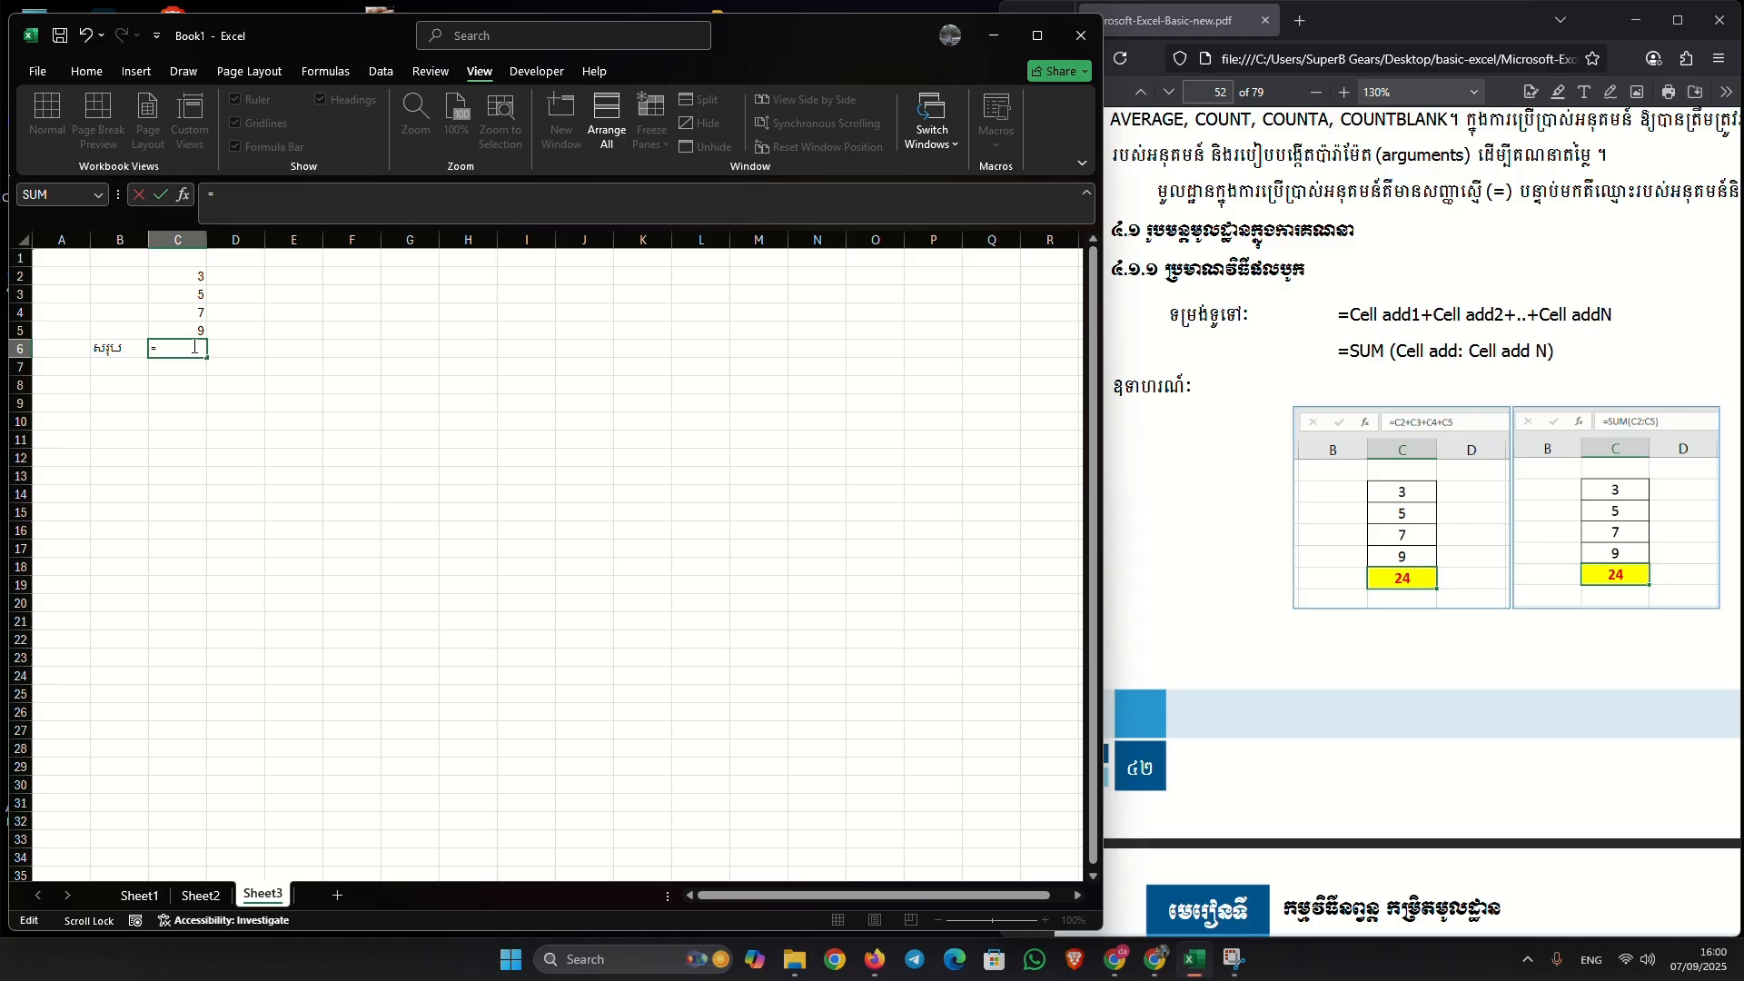
pyautogui.write('c2+c')
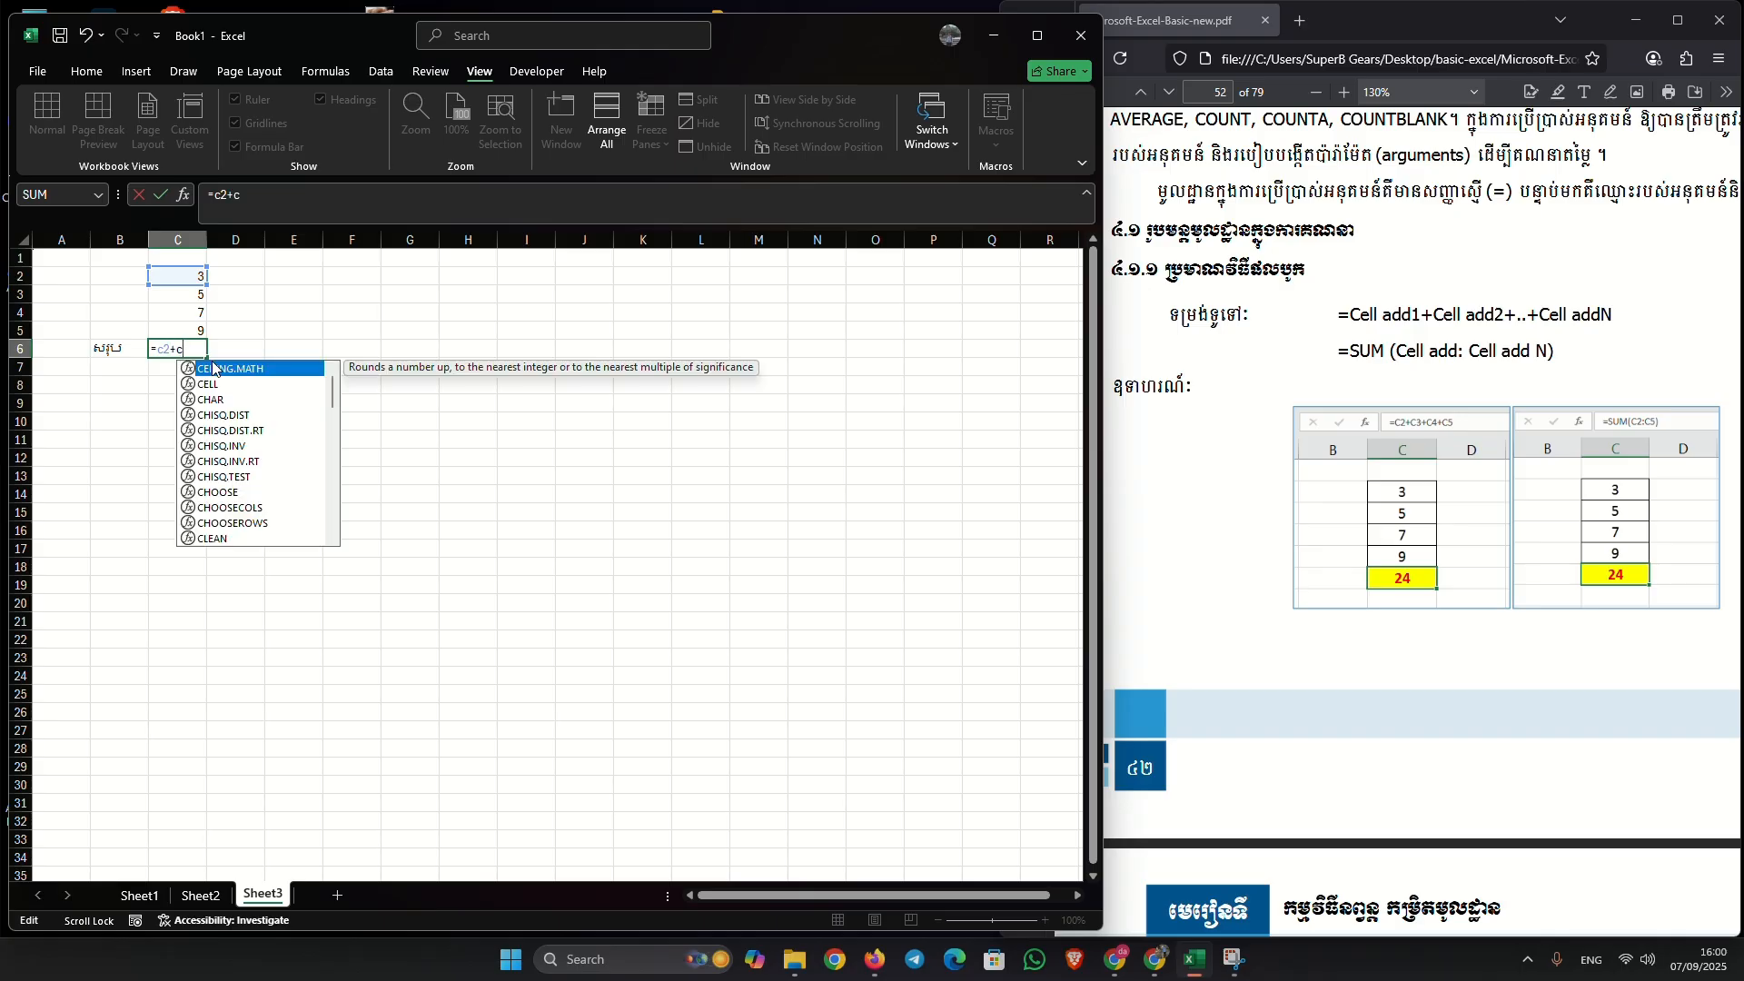
pyautogui.write('3+')
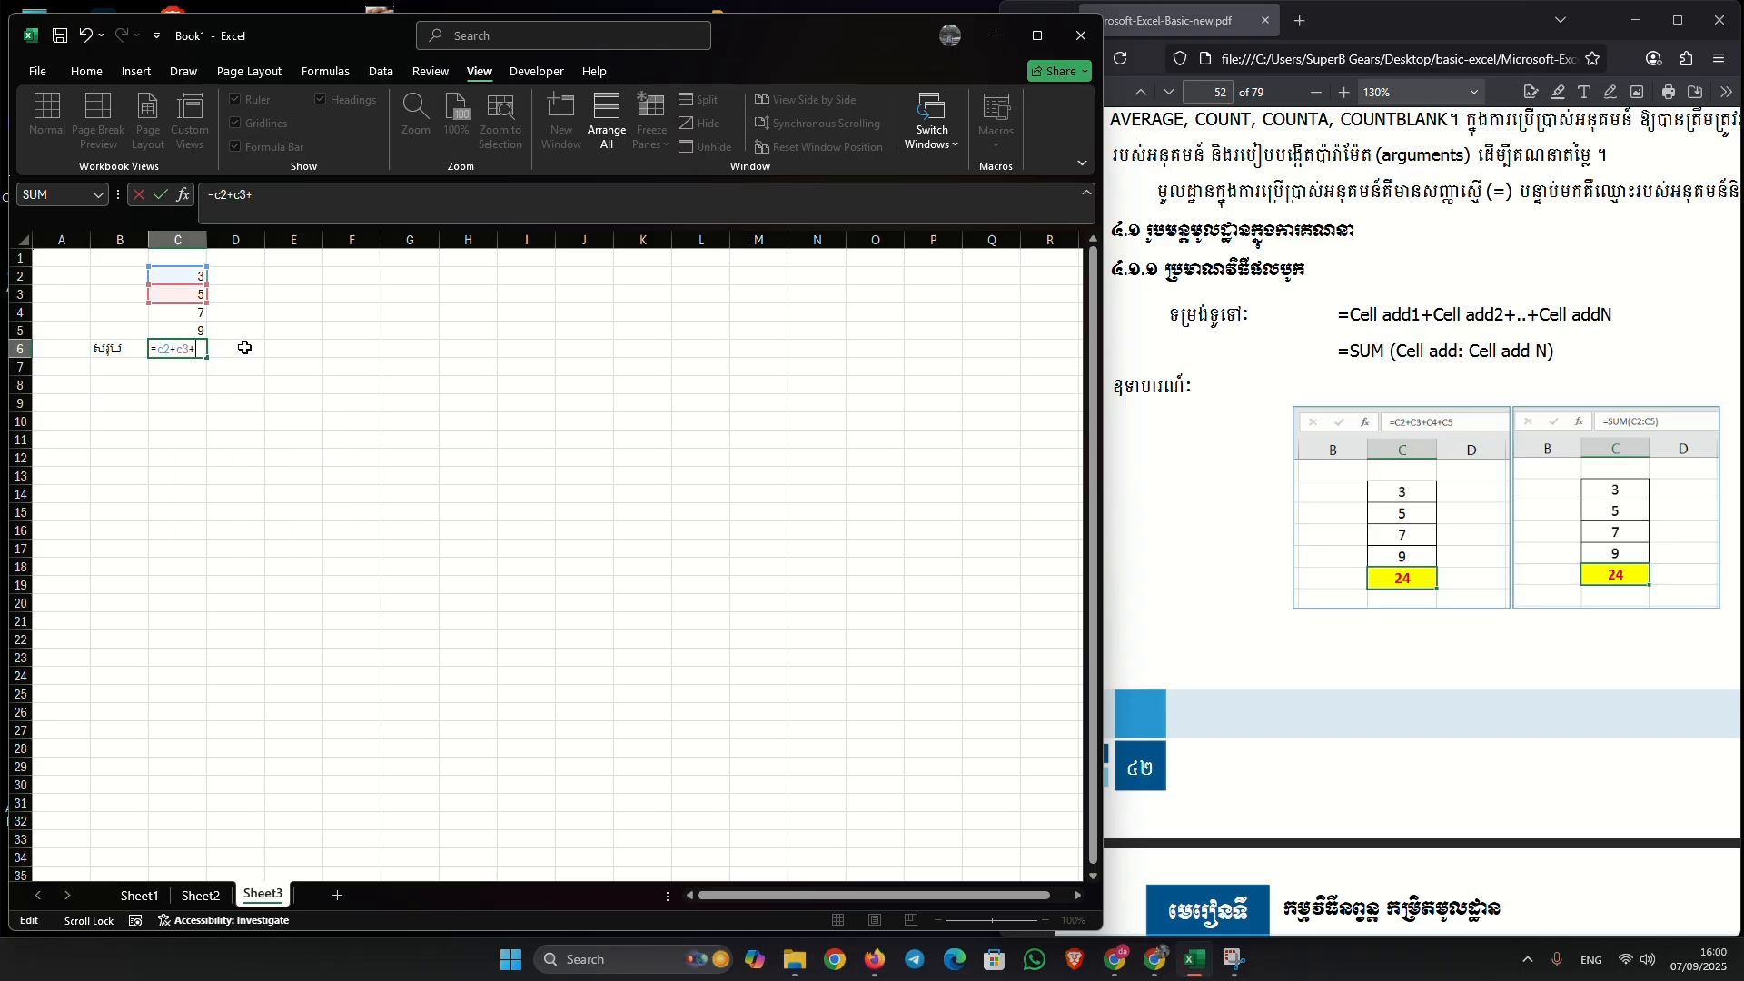
pyautogui.write('c4')
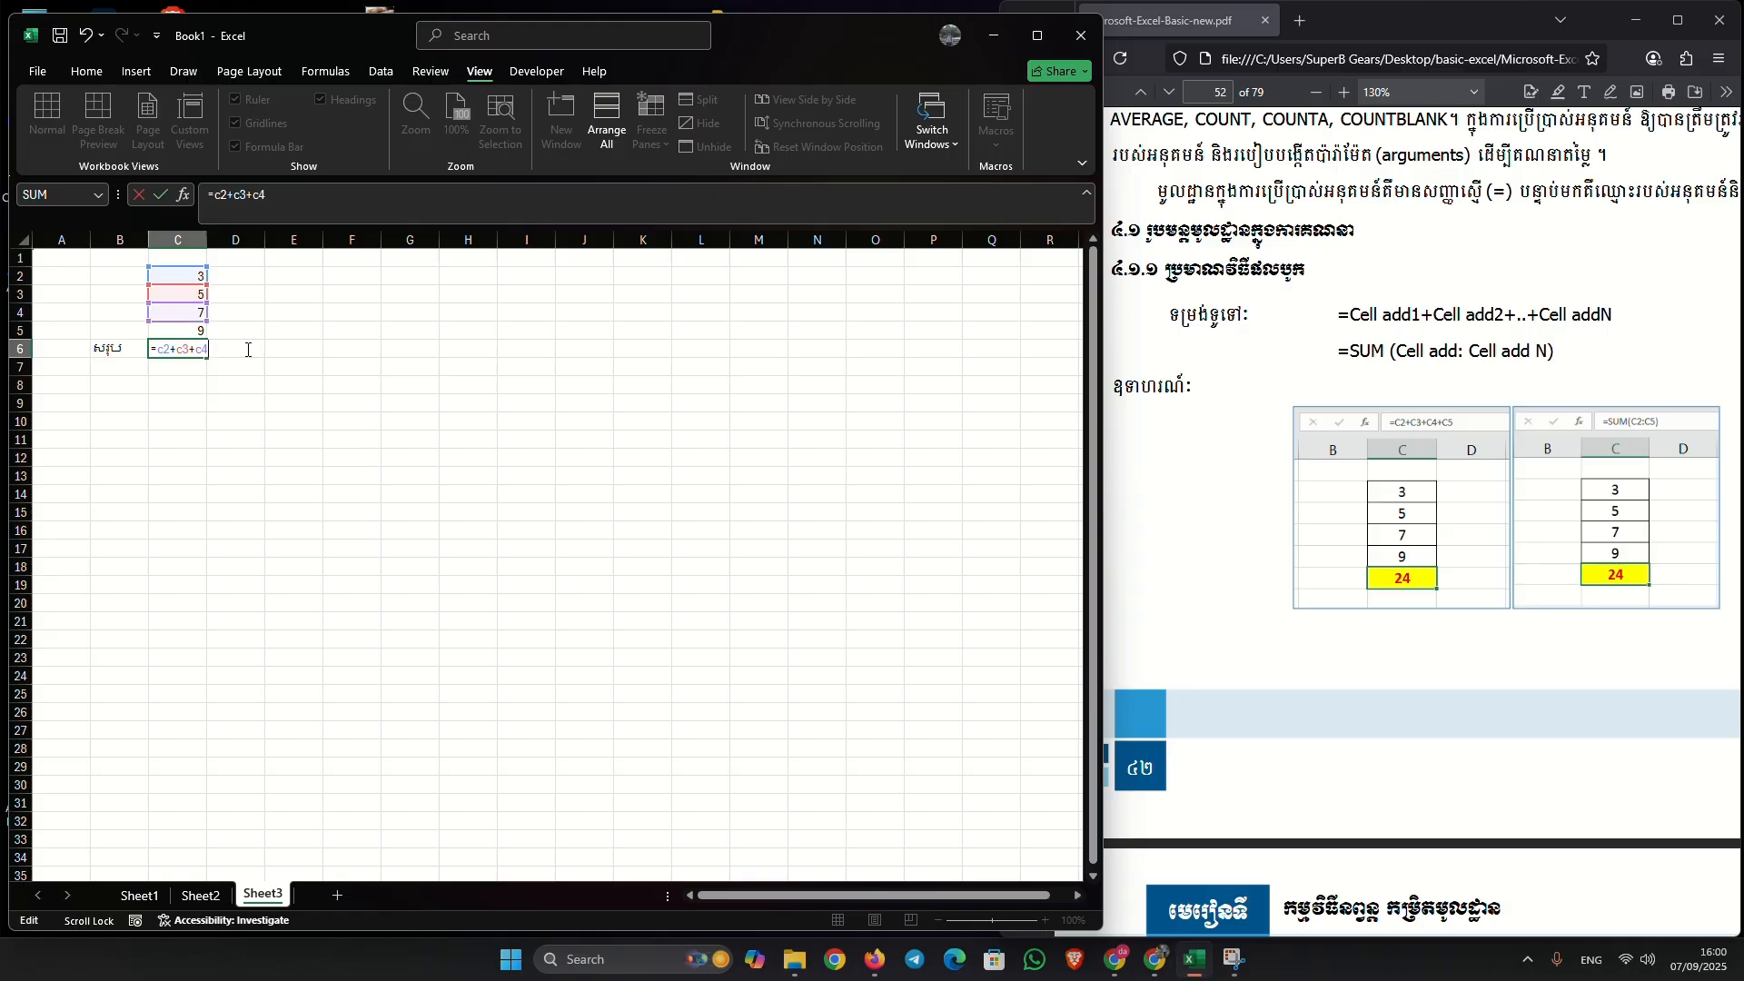
pyautogui.write('+c')
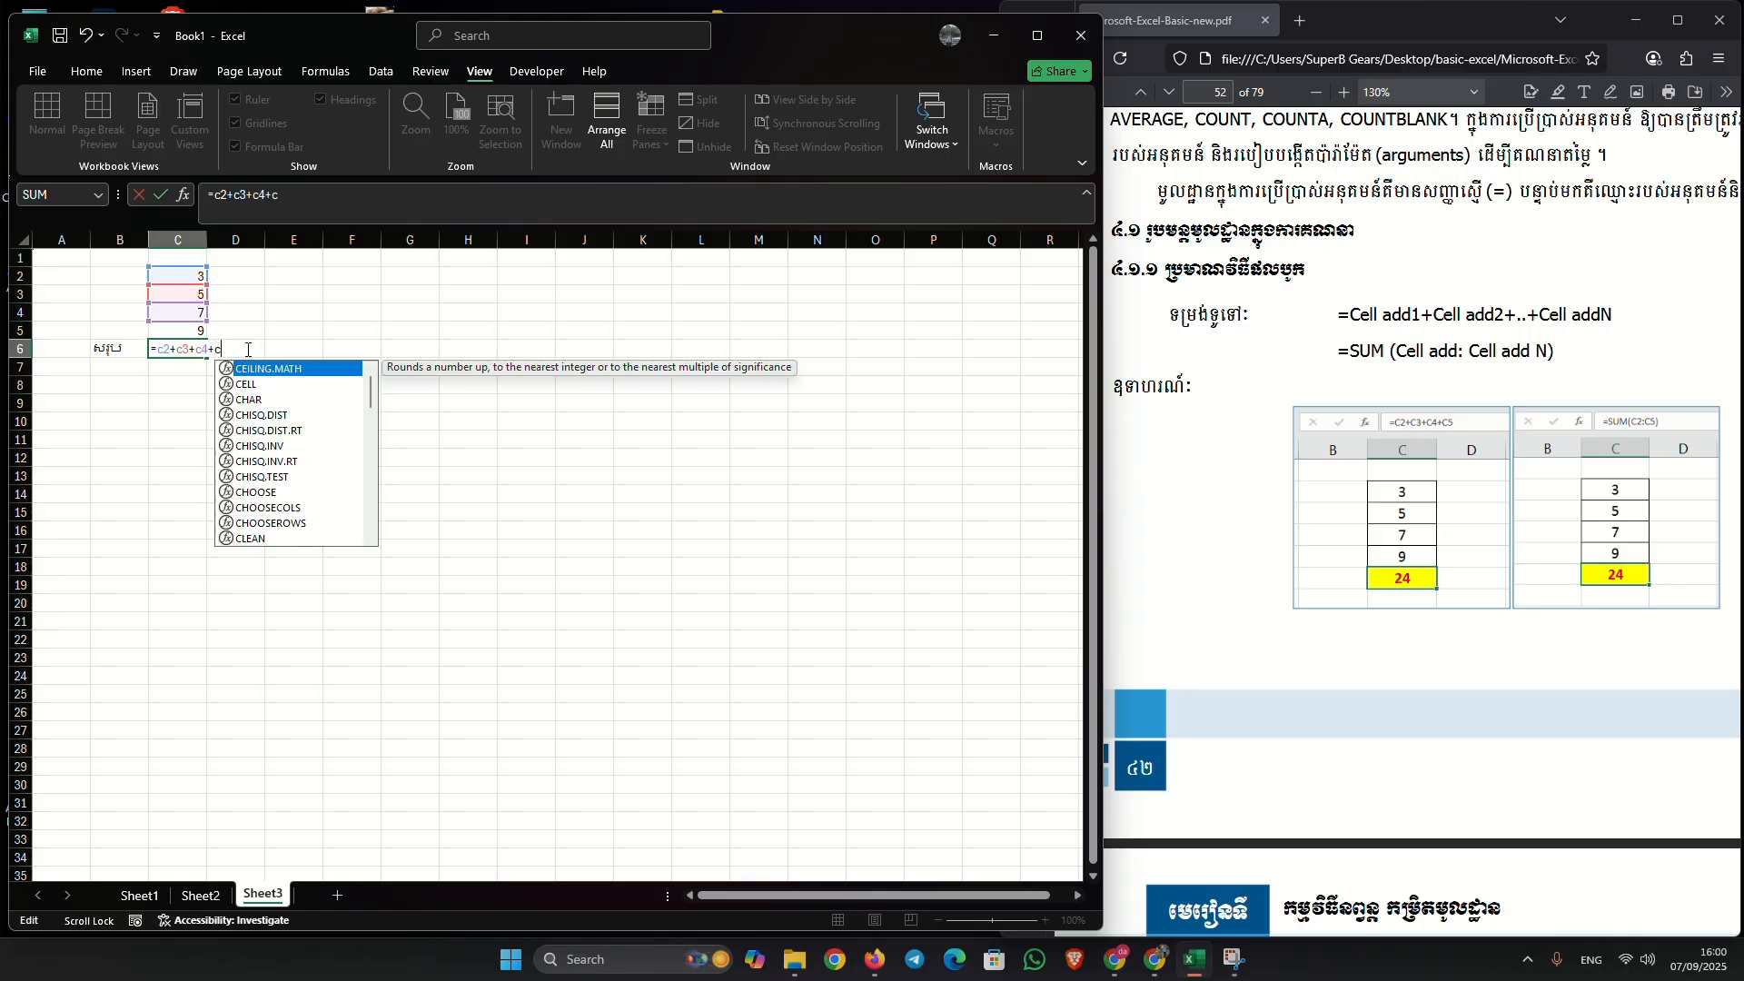
pyautogui.write('5')
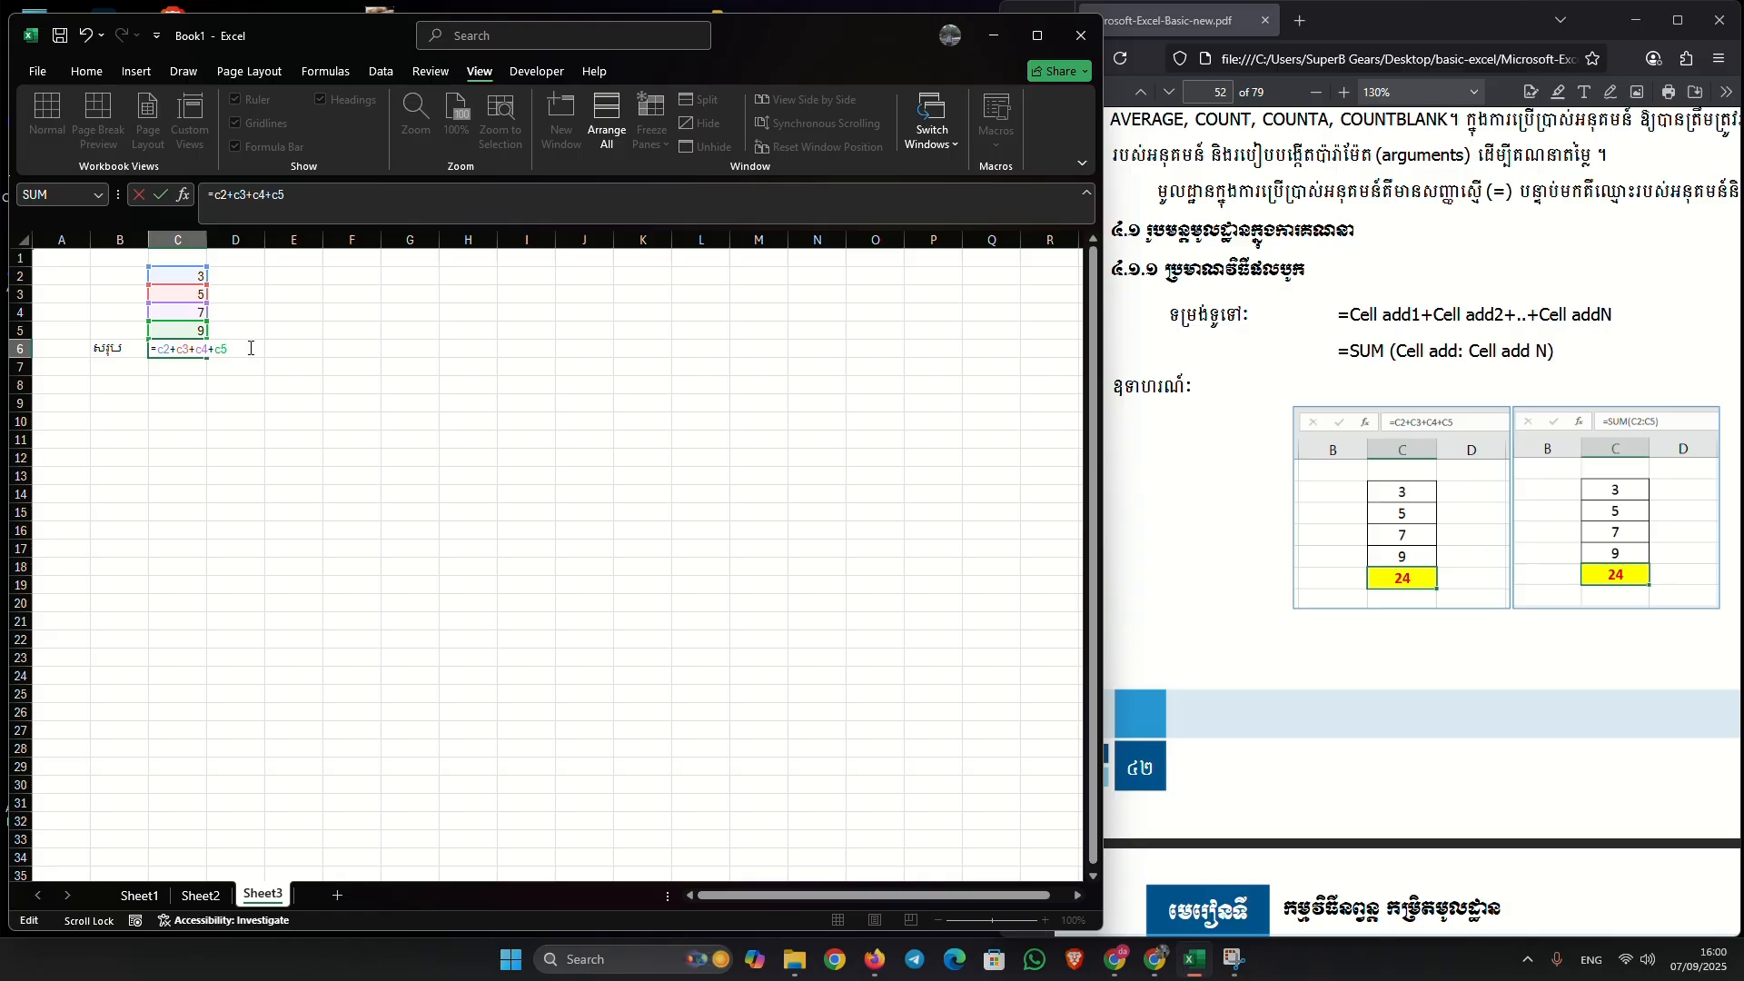
pyautogui.press('Return')
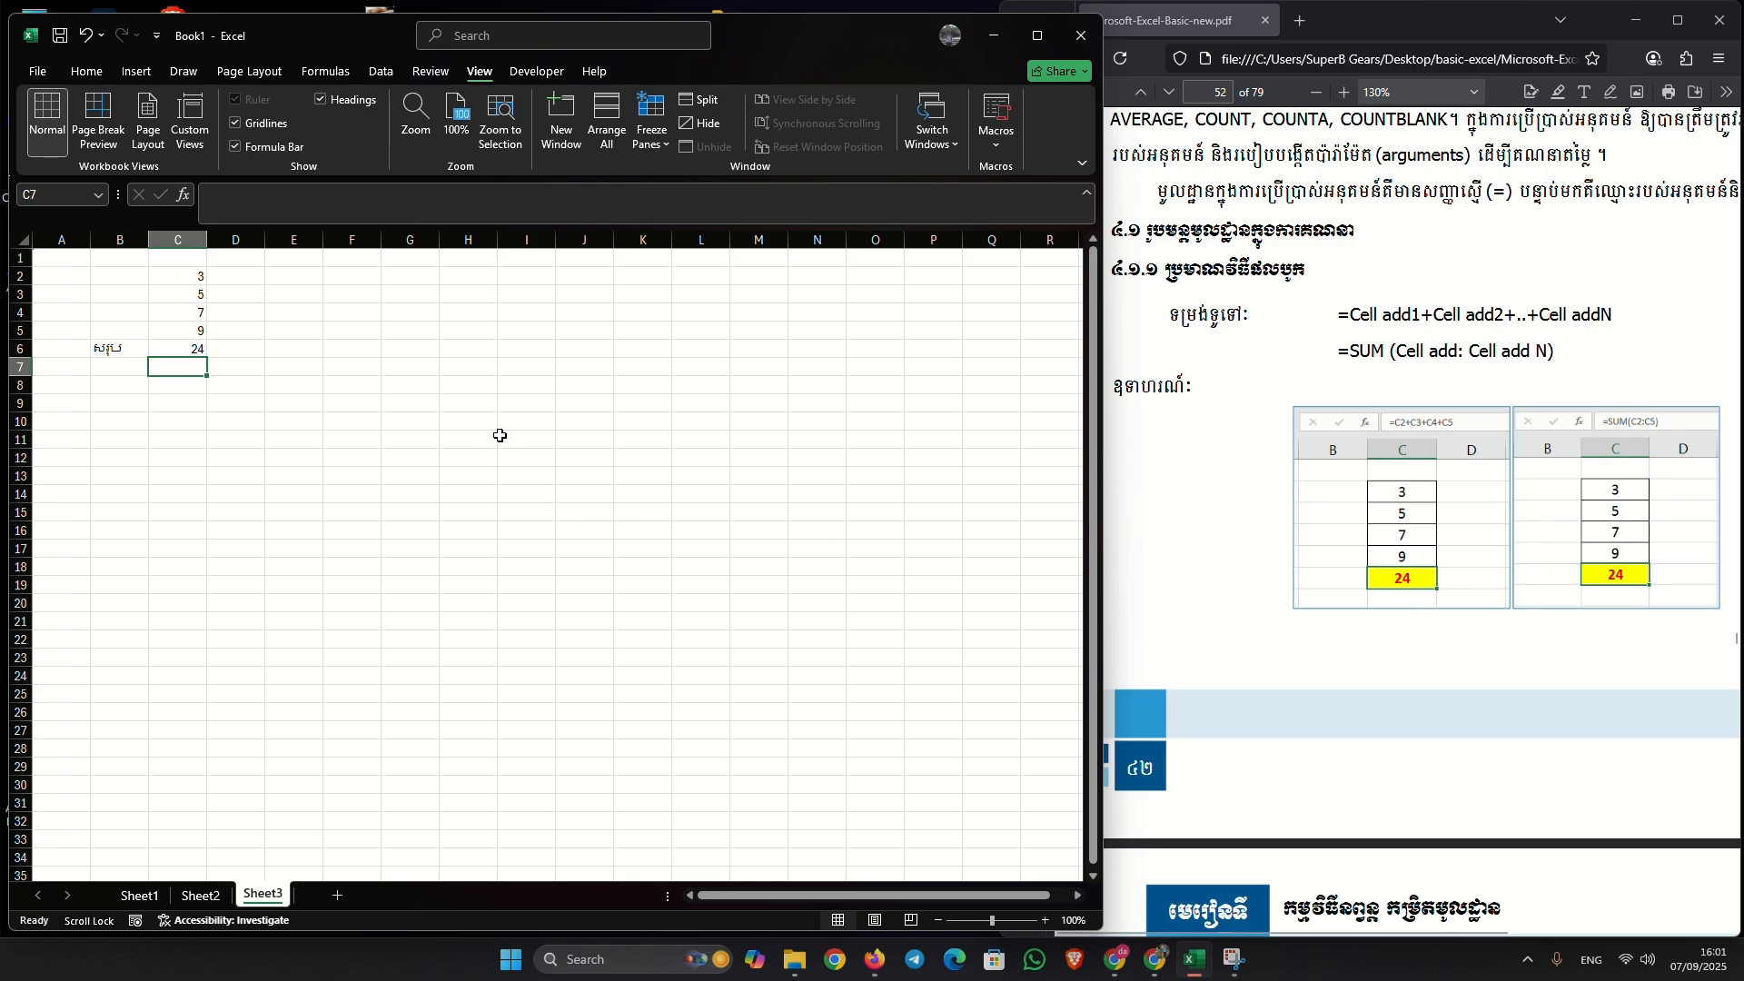
# Step: Inspect the addition formula stored in C6 and its references to the numbers above, leaving it as is
pyautogui.click(177, 350)
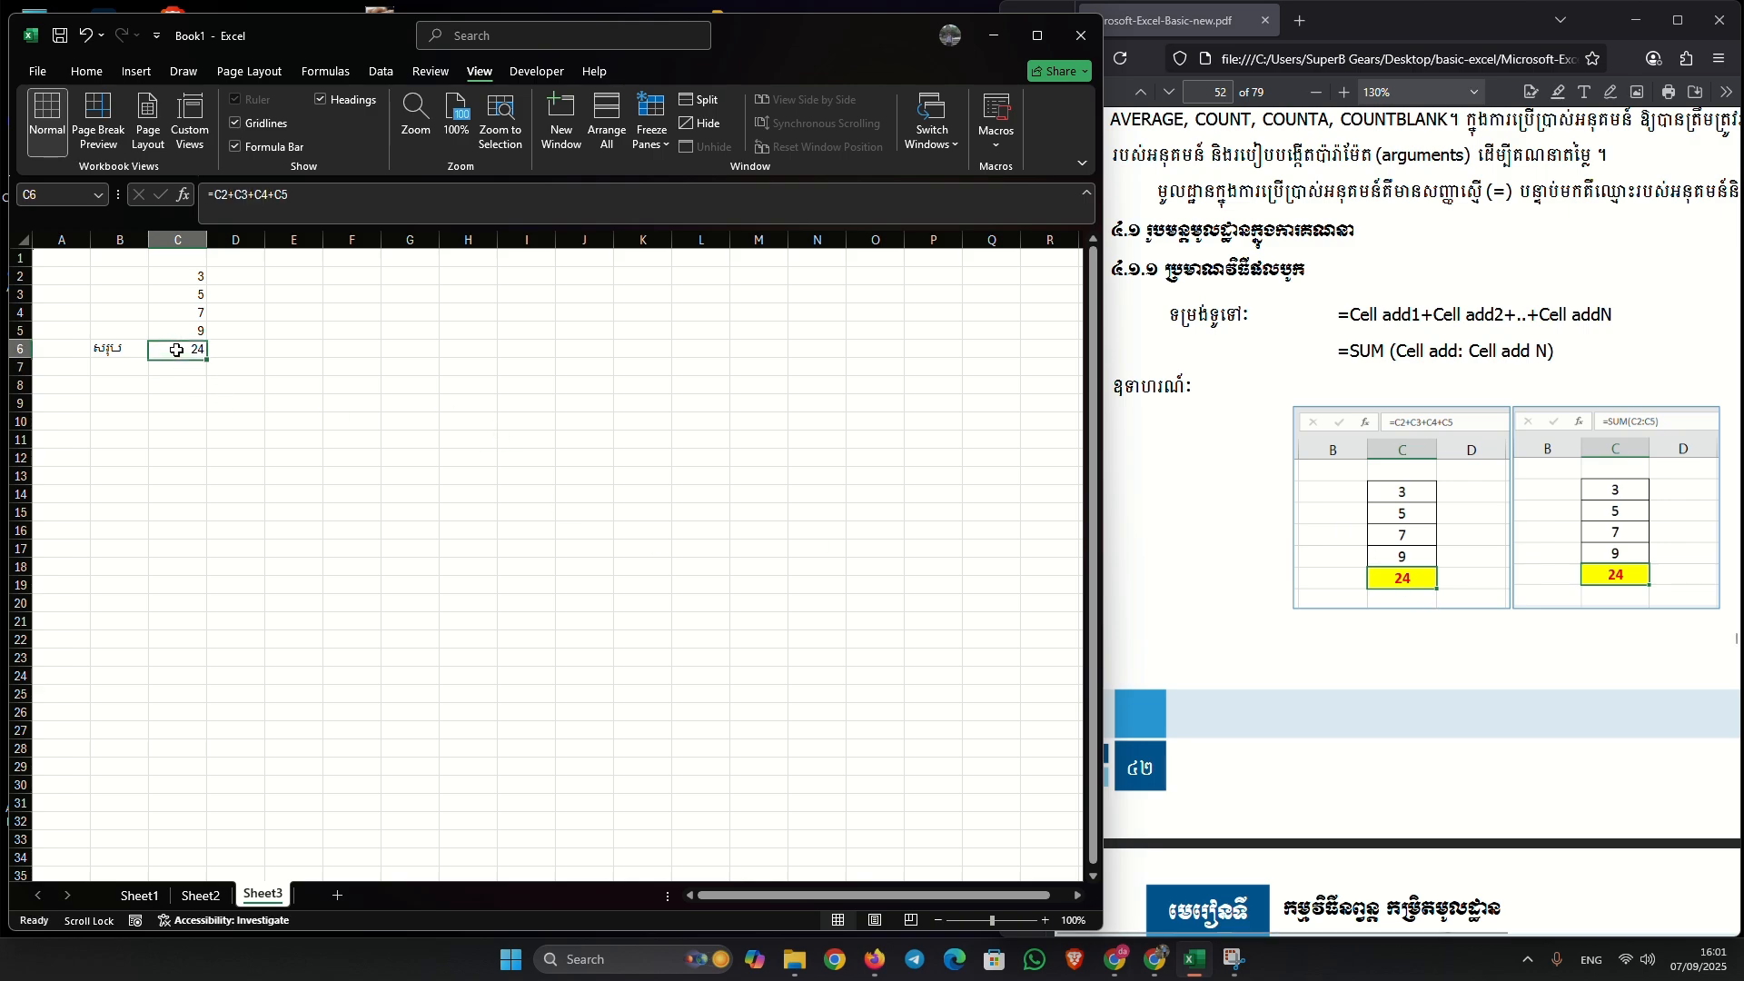
pyautogui.click(298, 196)
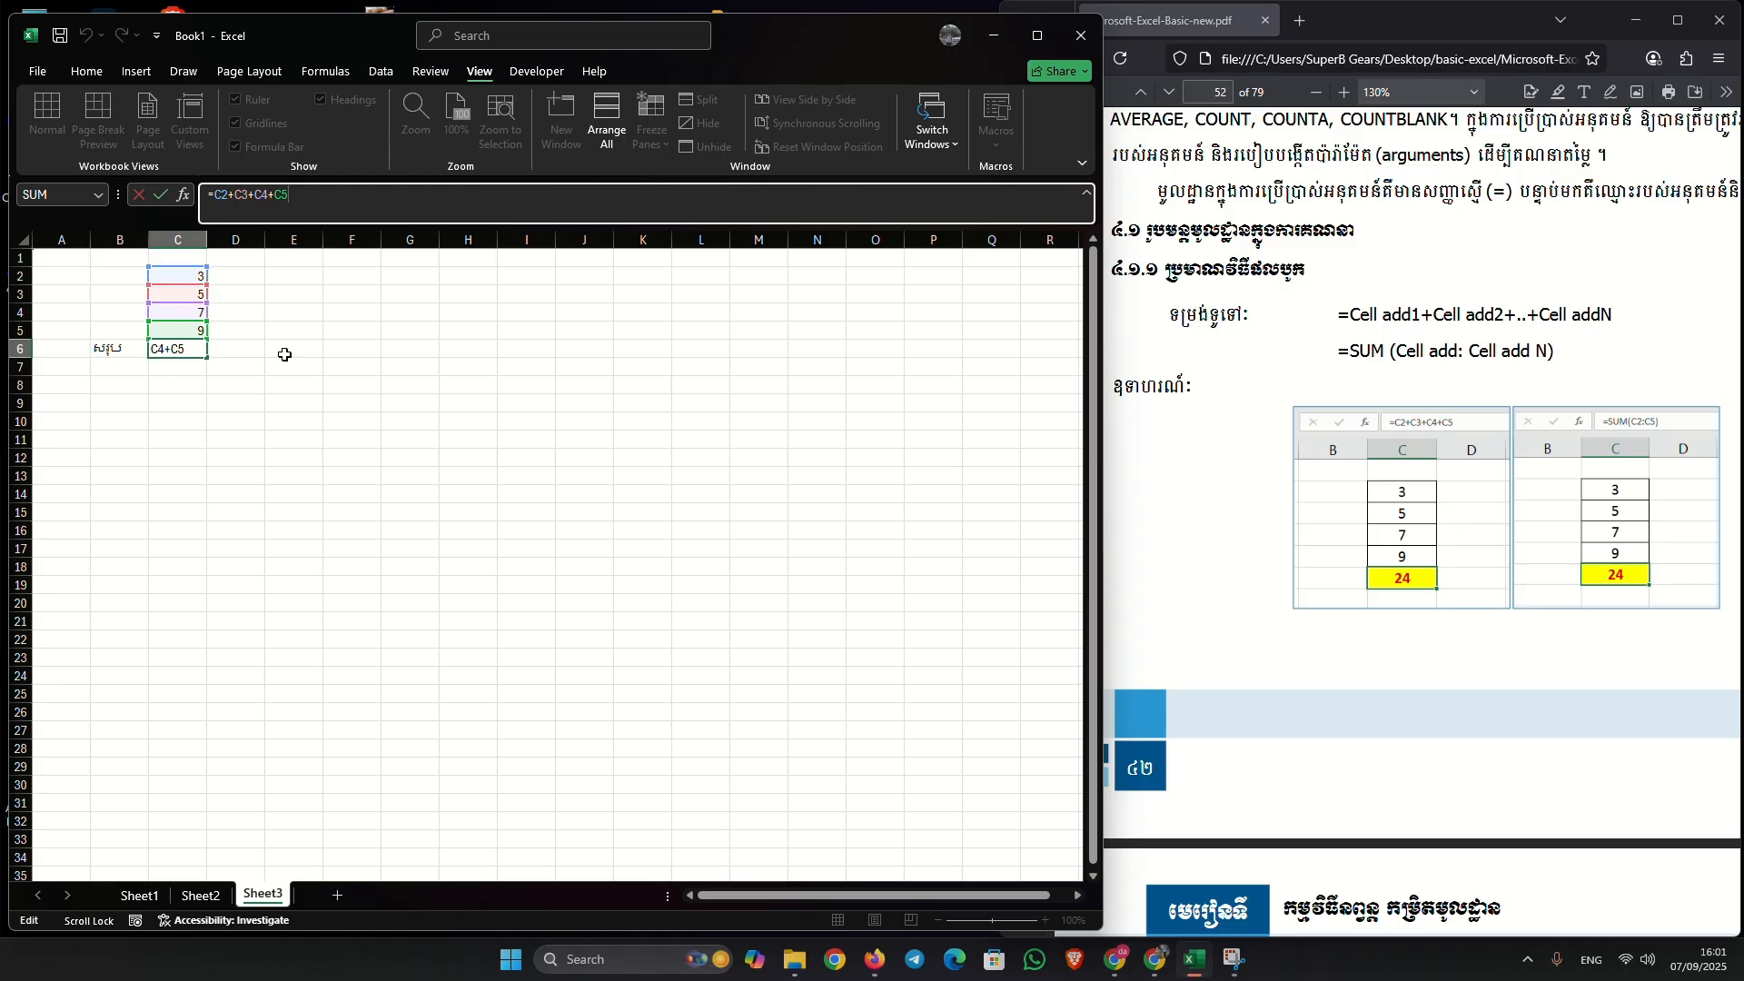
pyautogui.press('Return')
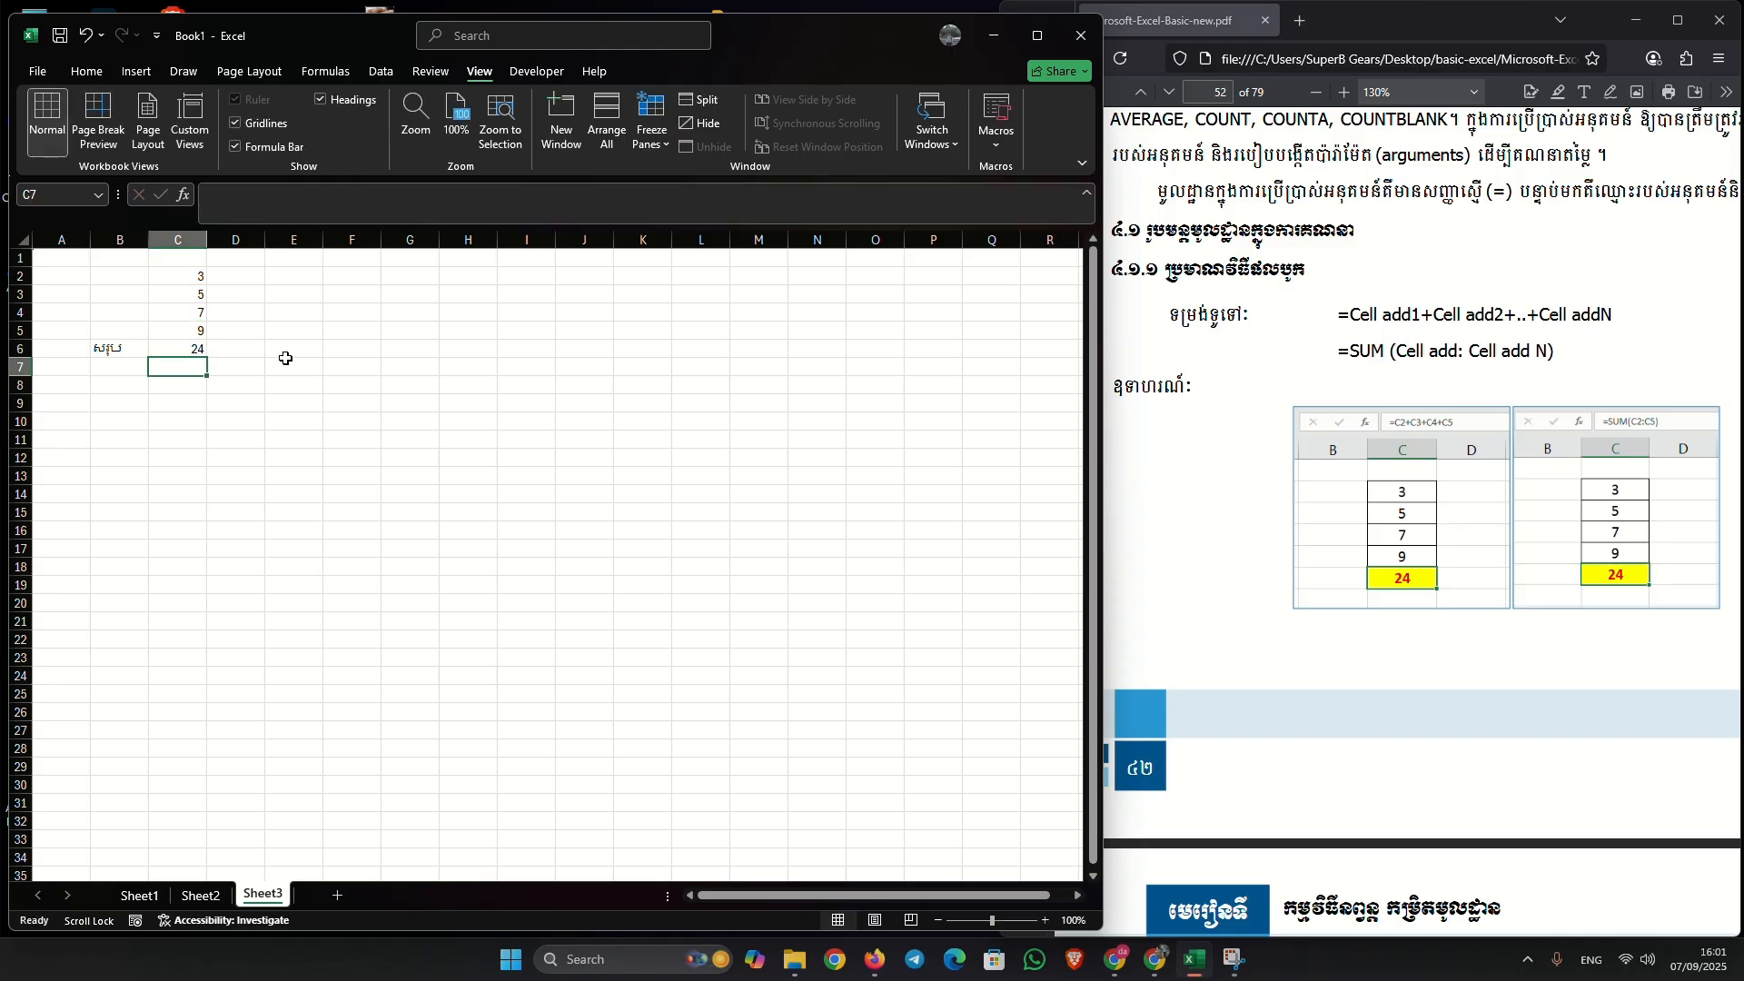
pyautogui.click(185, 349)
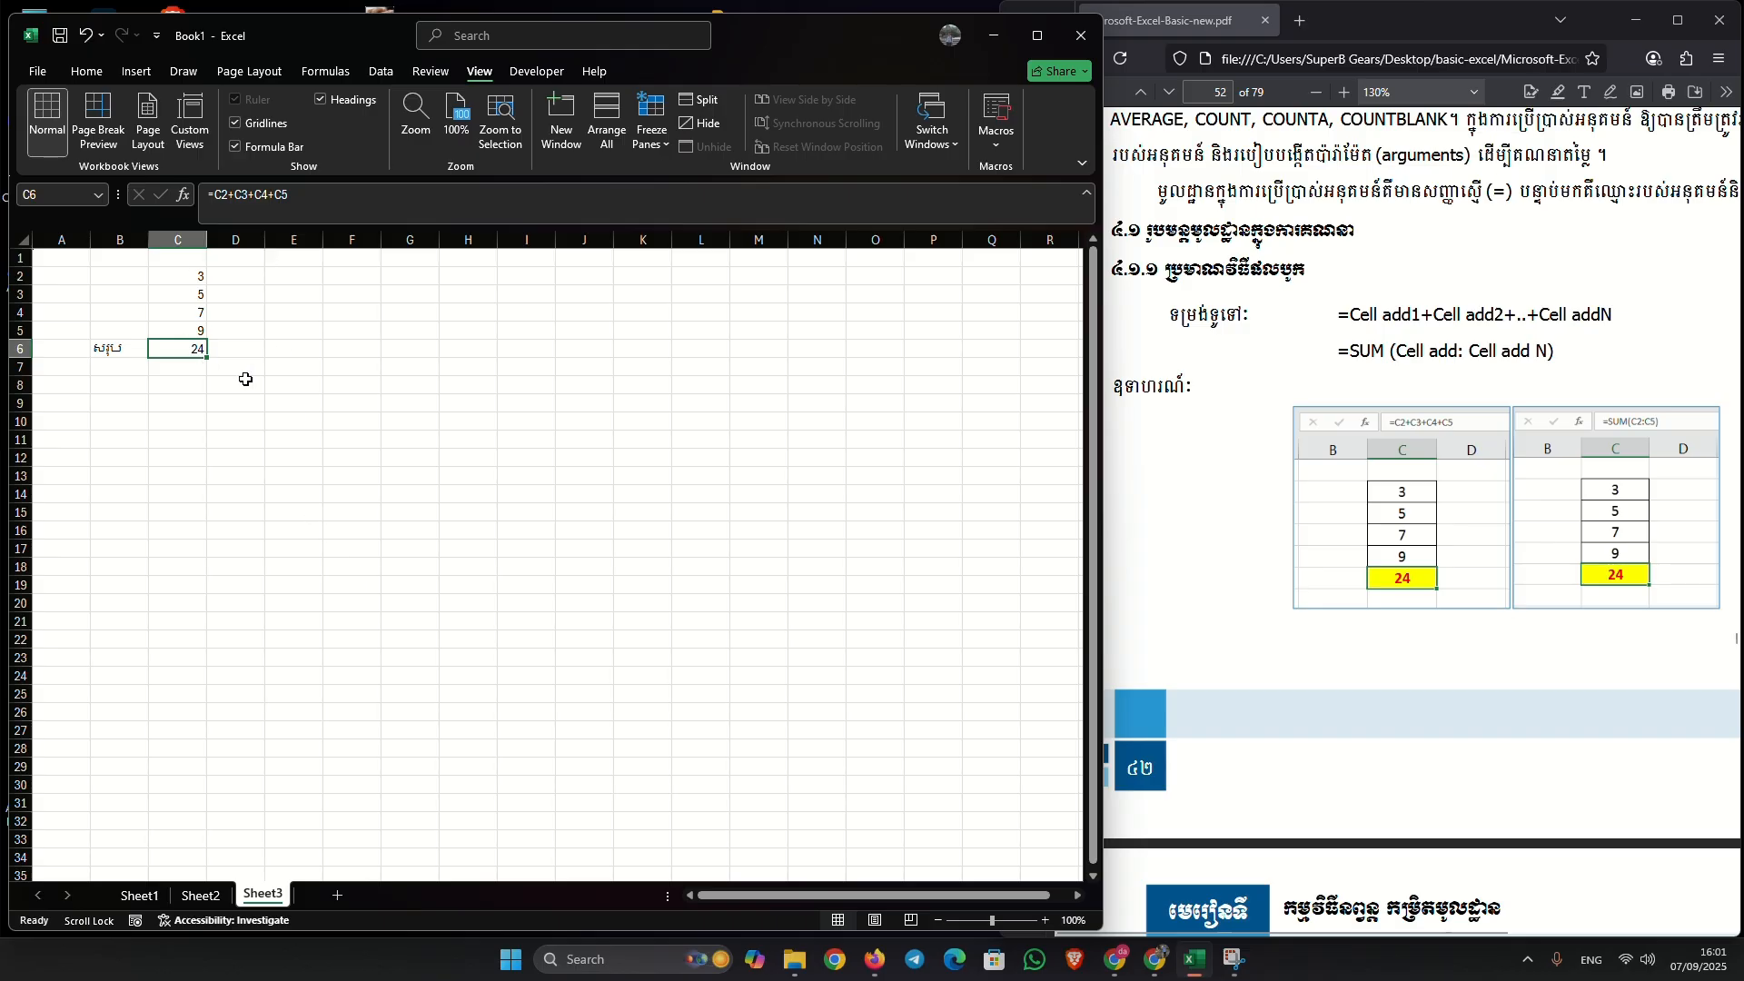
# Step: Copy the four numbers from C2:C5 to E2:E5
pyautogui.moveTo(198, 274); pyautogui.dragTo(189, 333)
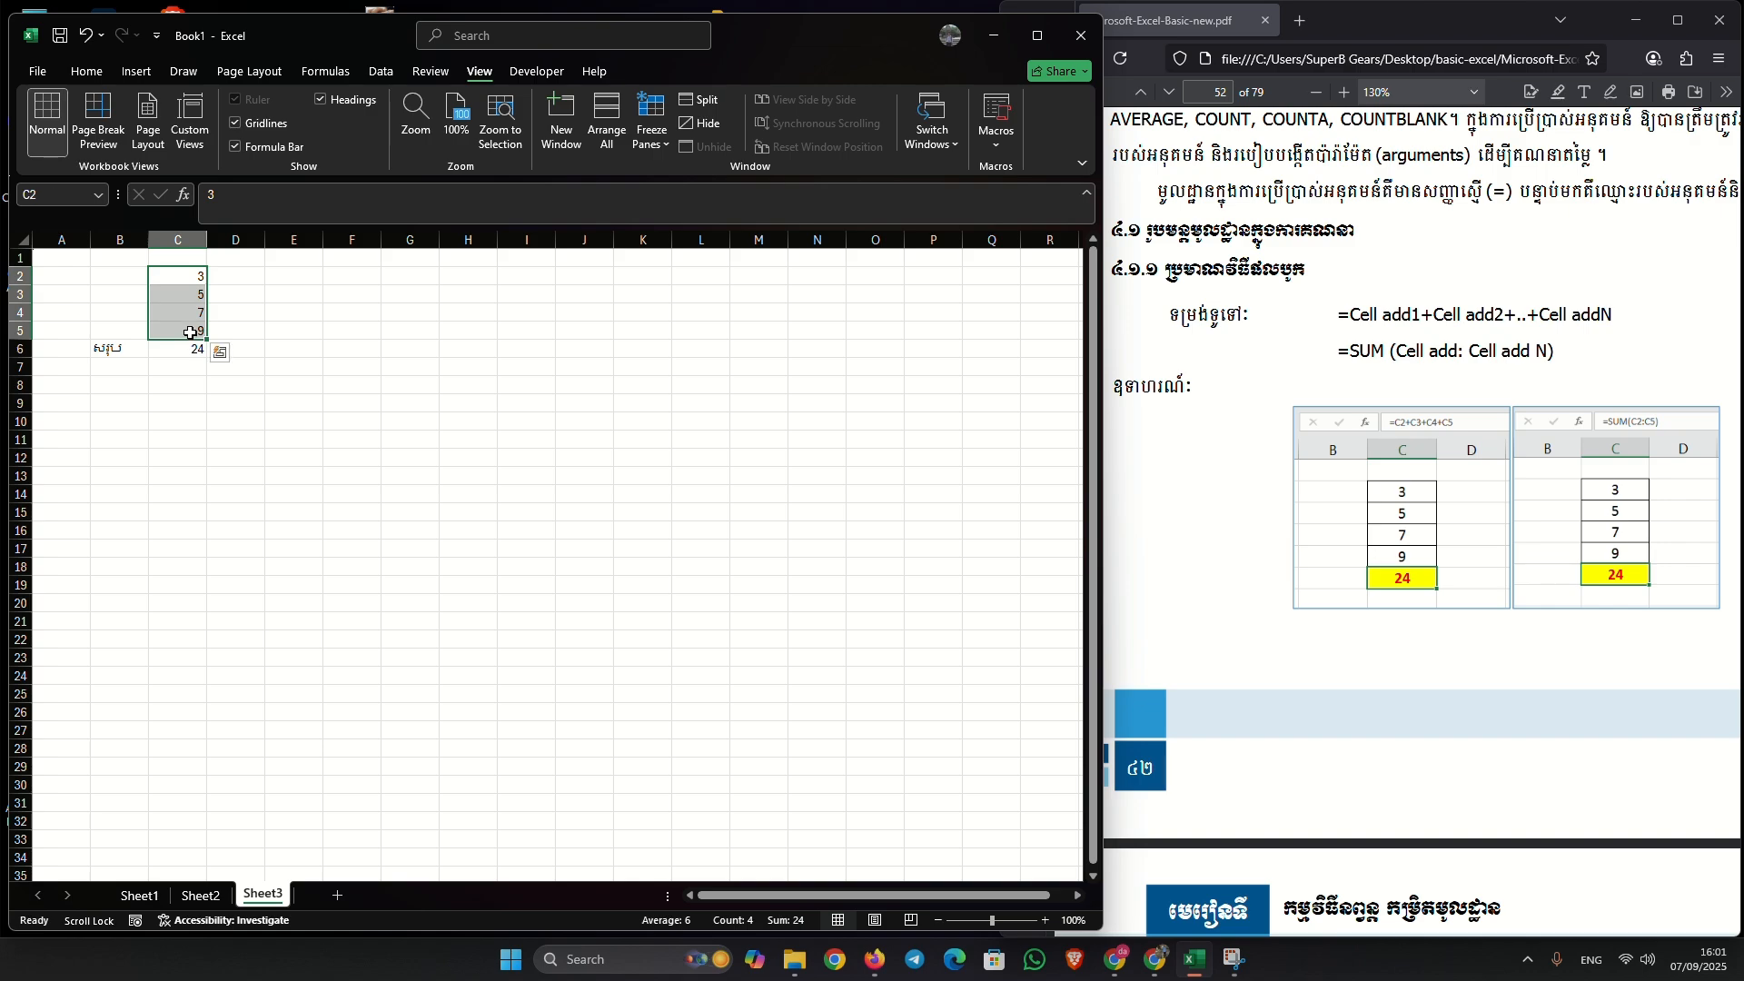
pyautogui.hotkey('ctrl', 'c')
pyautogui.moveTo(281, 270); pyautogui.dragTo(291, 333)
pyautogui.hotkey('ctrl', 'v')
pyautogui.click(302, 374)
pyautogui.click(293, 349)
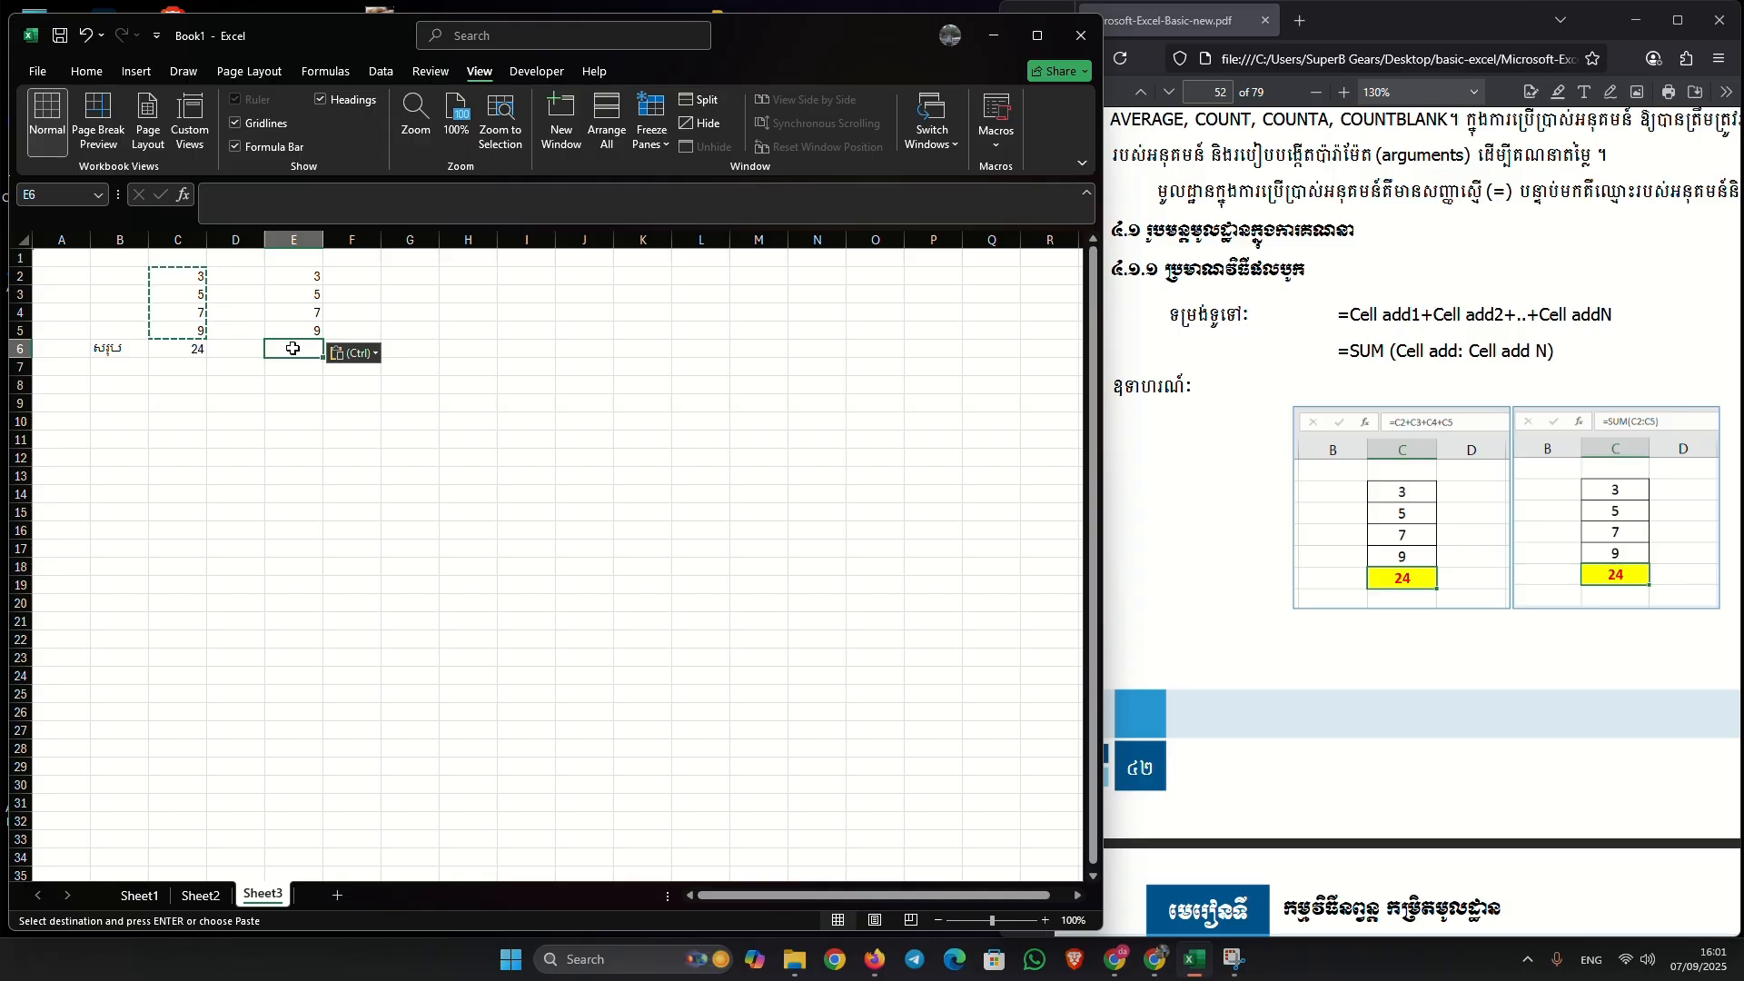
pyautogui.press('Escape')
# Step: Try a SUM formula in E6 that references only E3, and undo the entry
pyautogui.write('=')
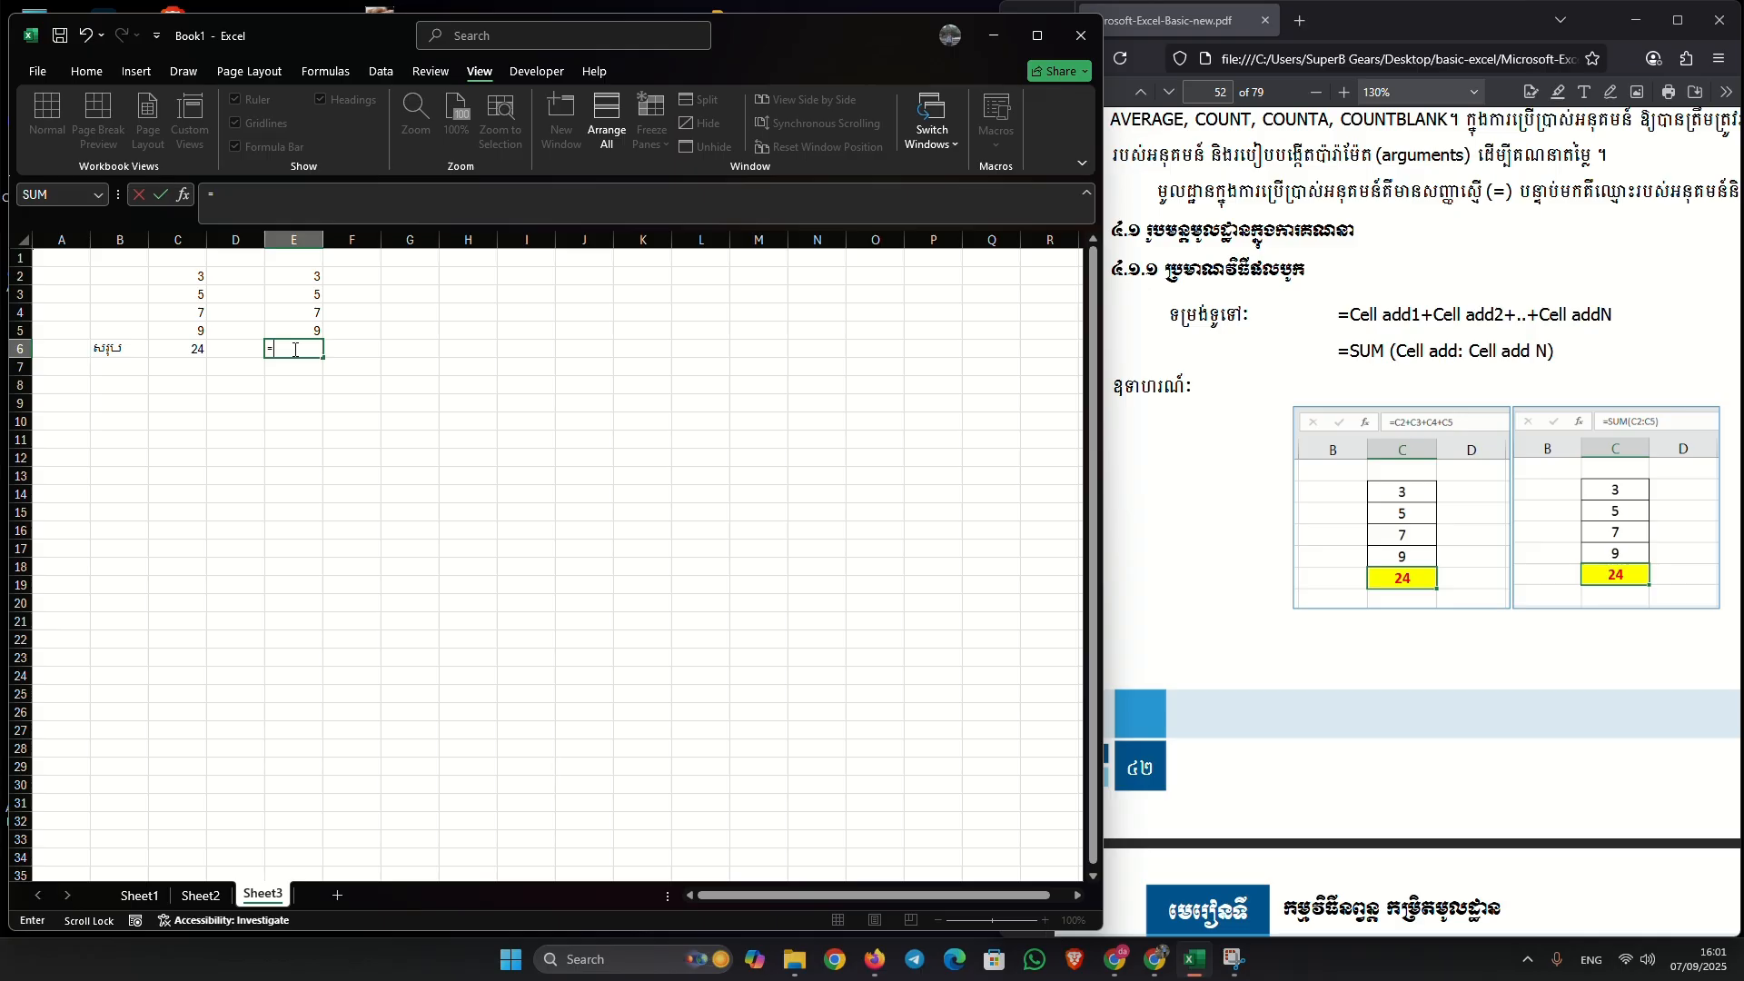
pyautogui.write('sum')
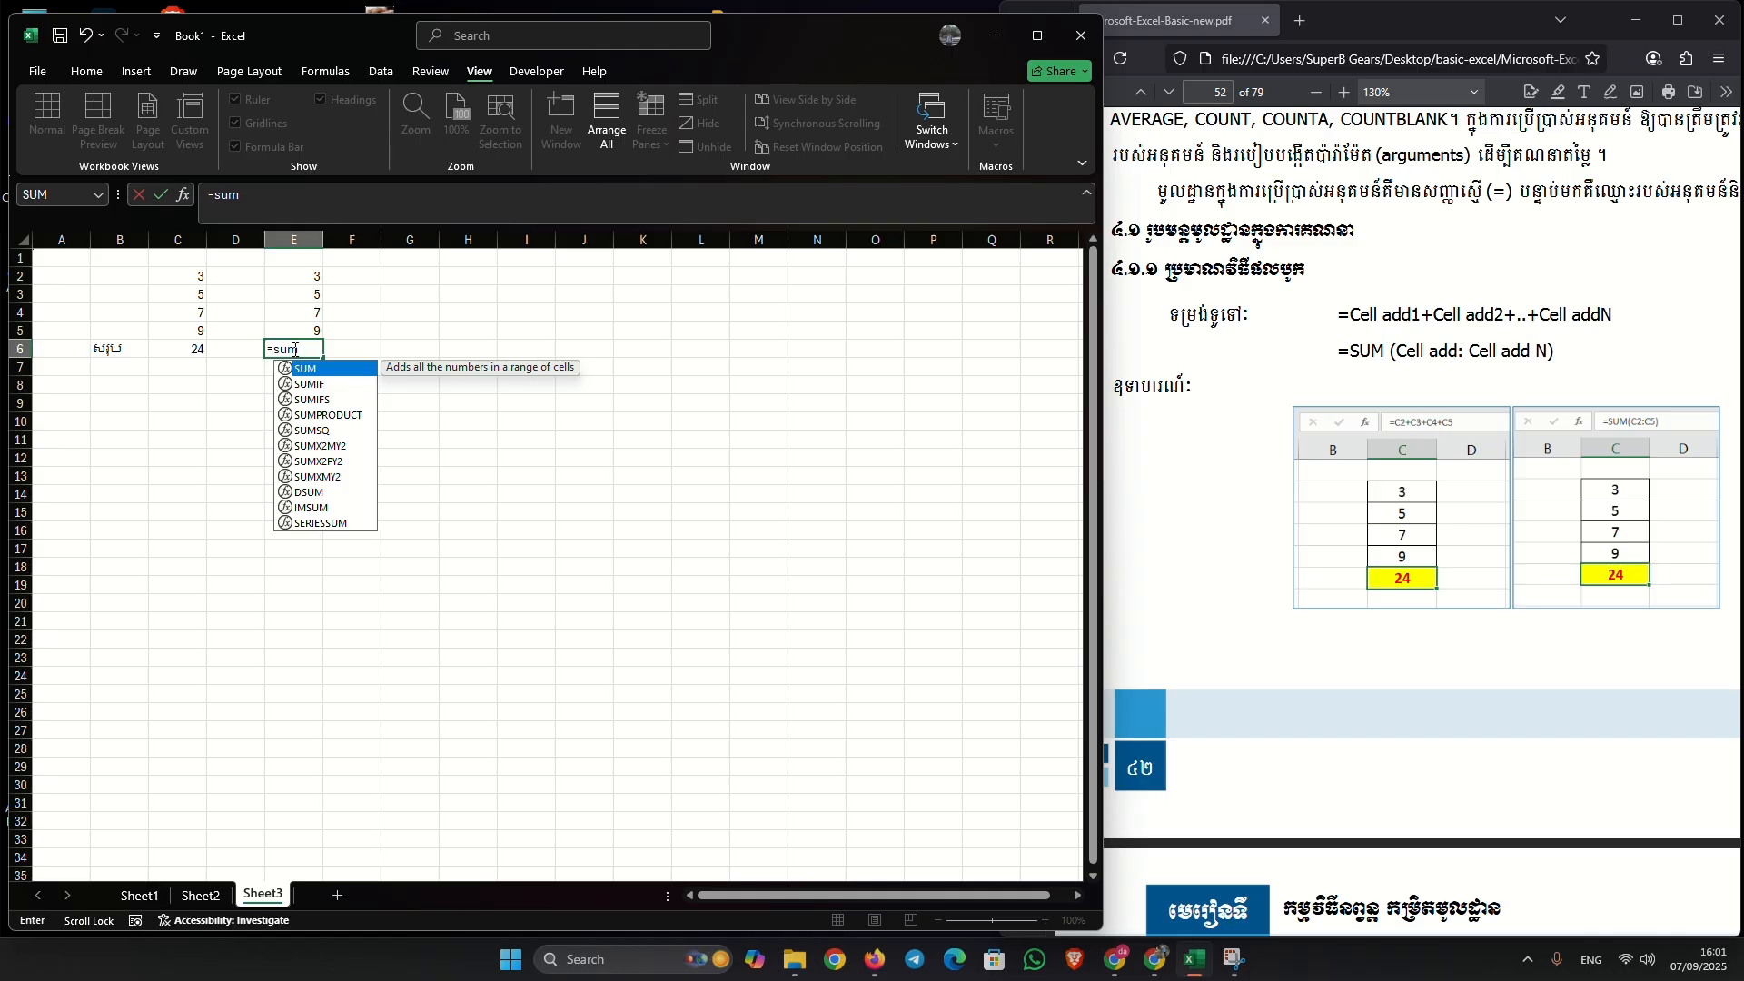
pyautogui.write('(')
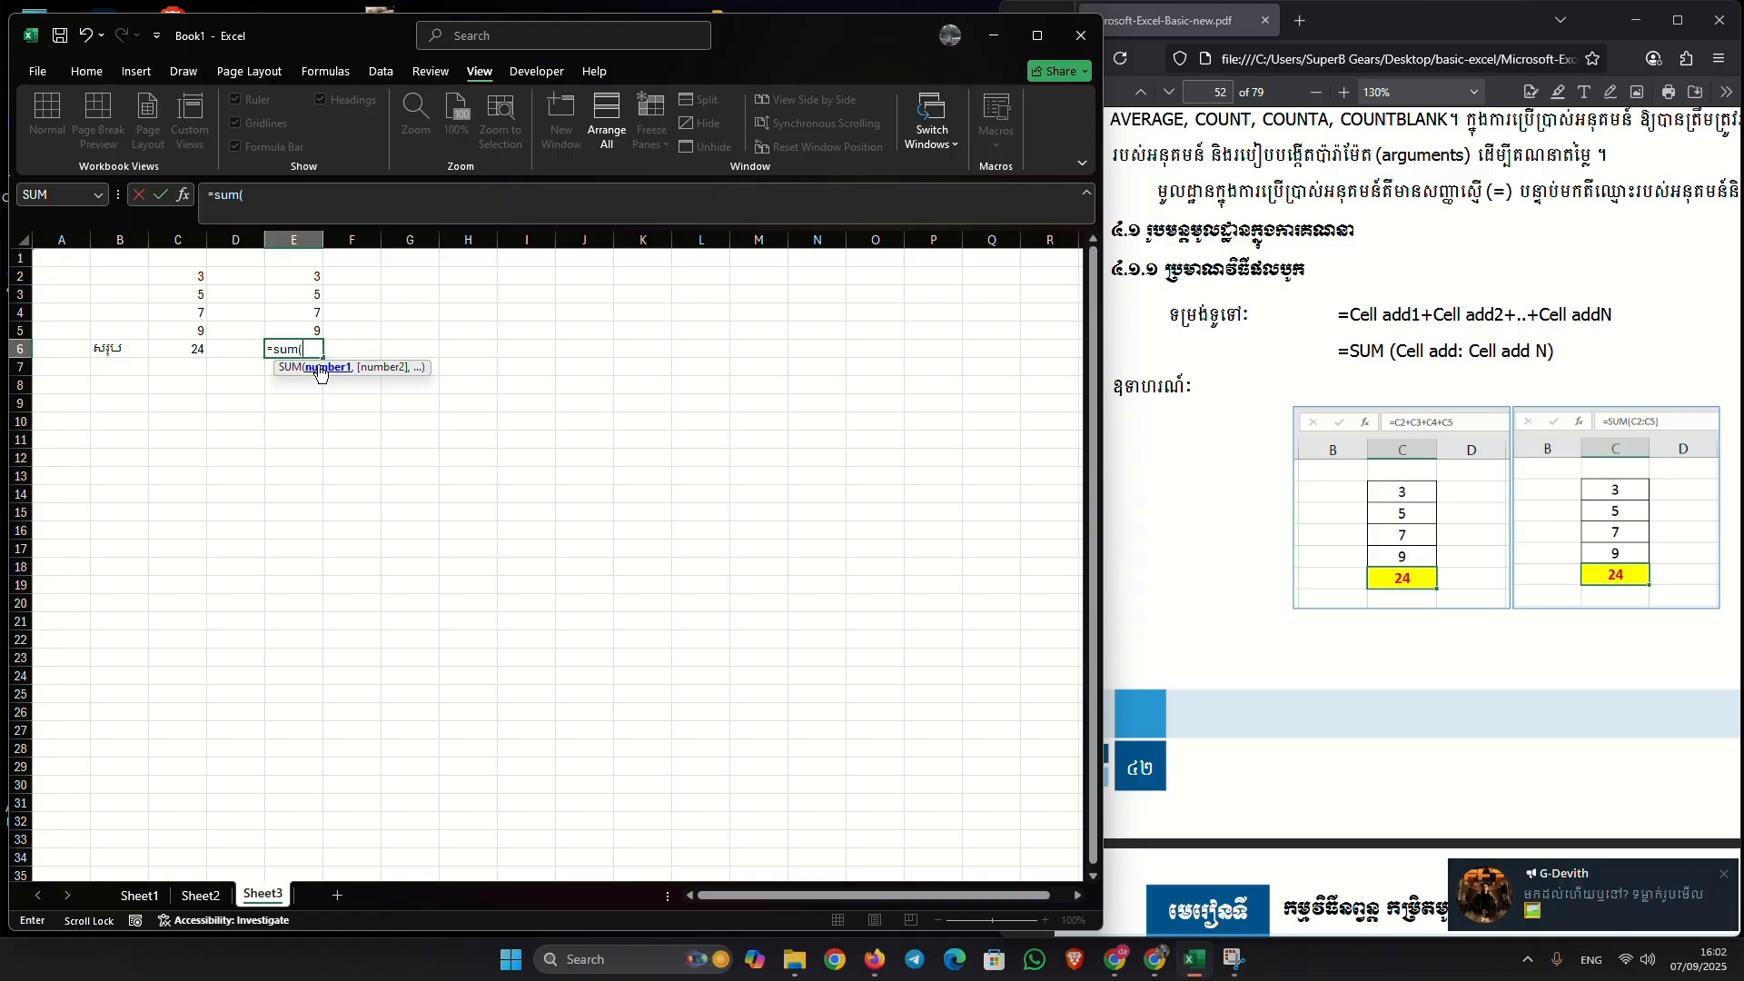
pyautogui.click(302, 280)
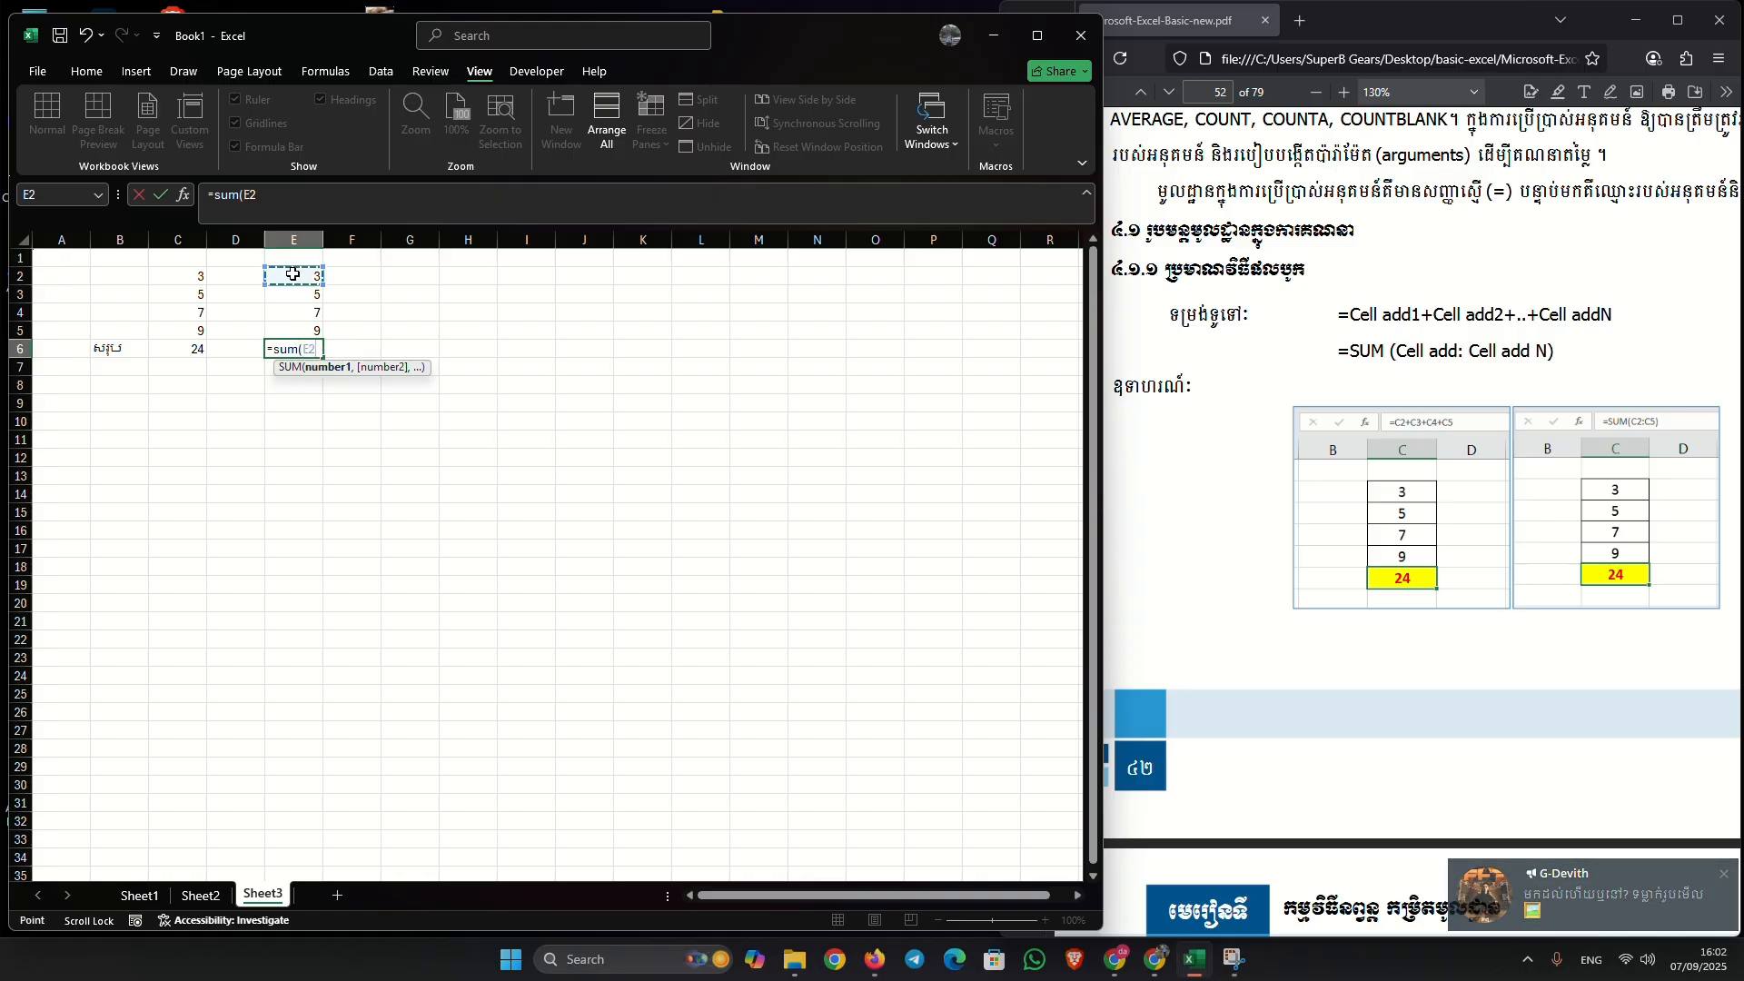
pyautogui.click(306, 297)
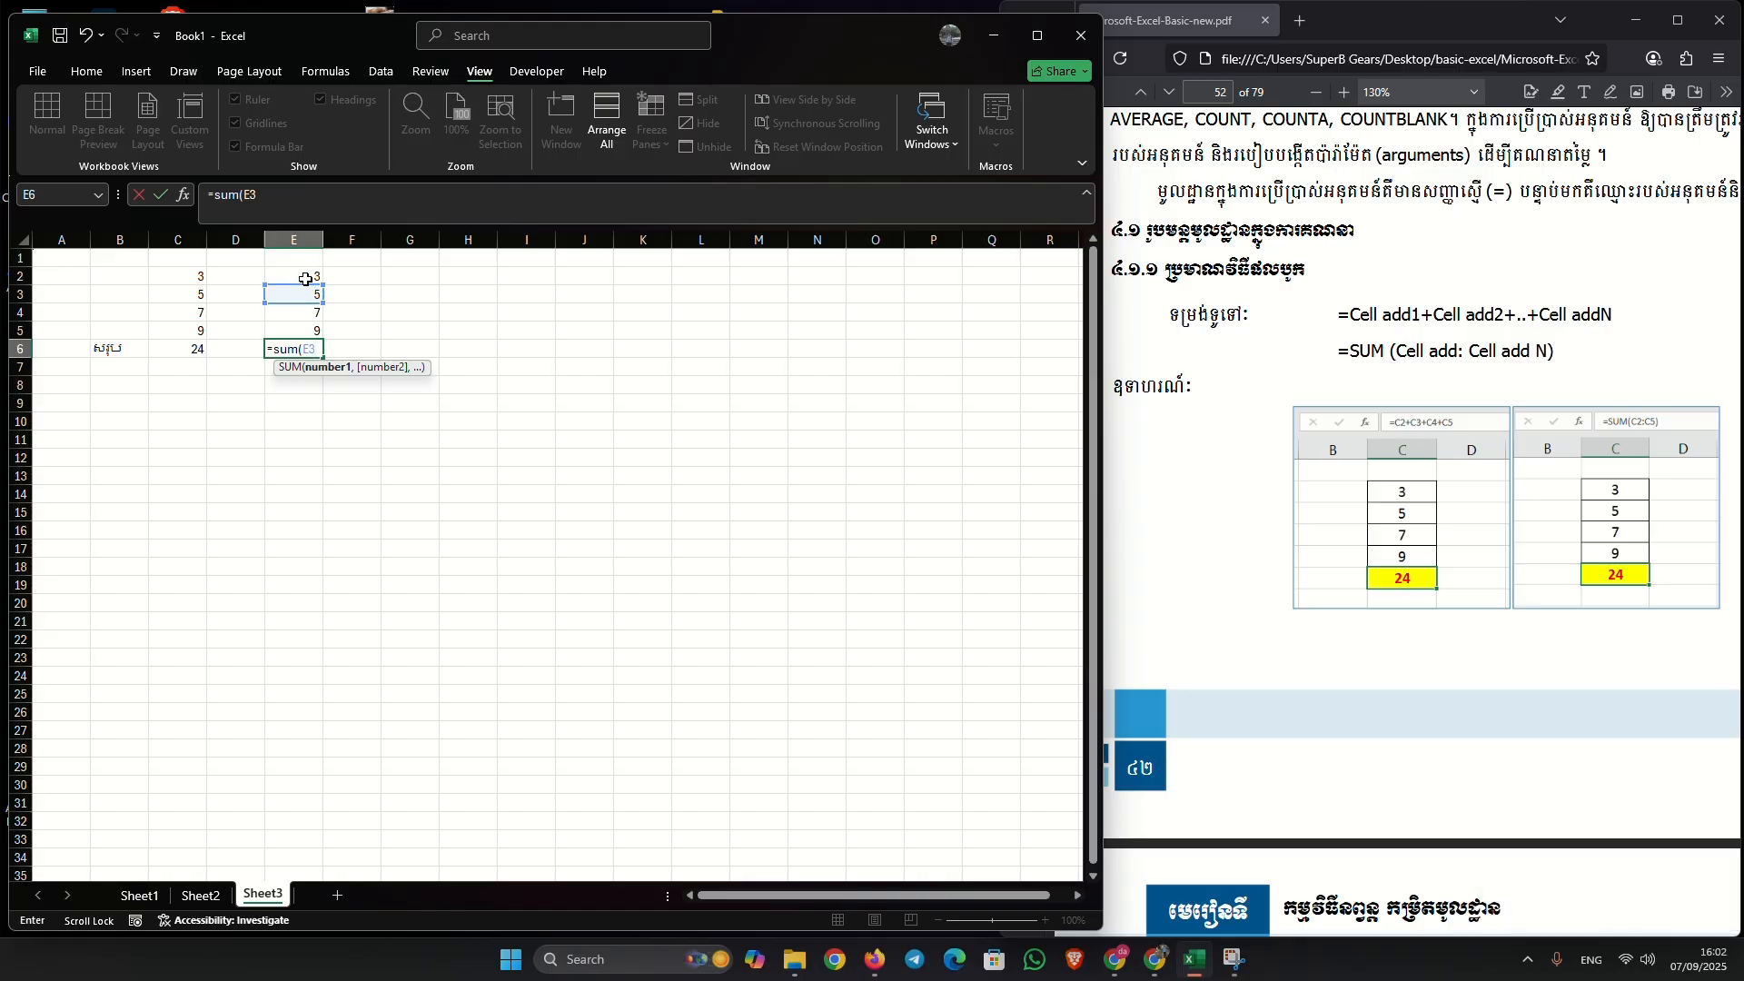
pyautogui.press('Return')
pyautogui.click(300, 274)
pyautogui.click(295, 353)
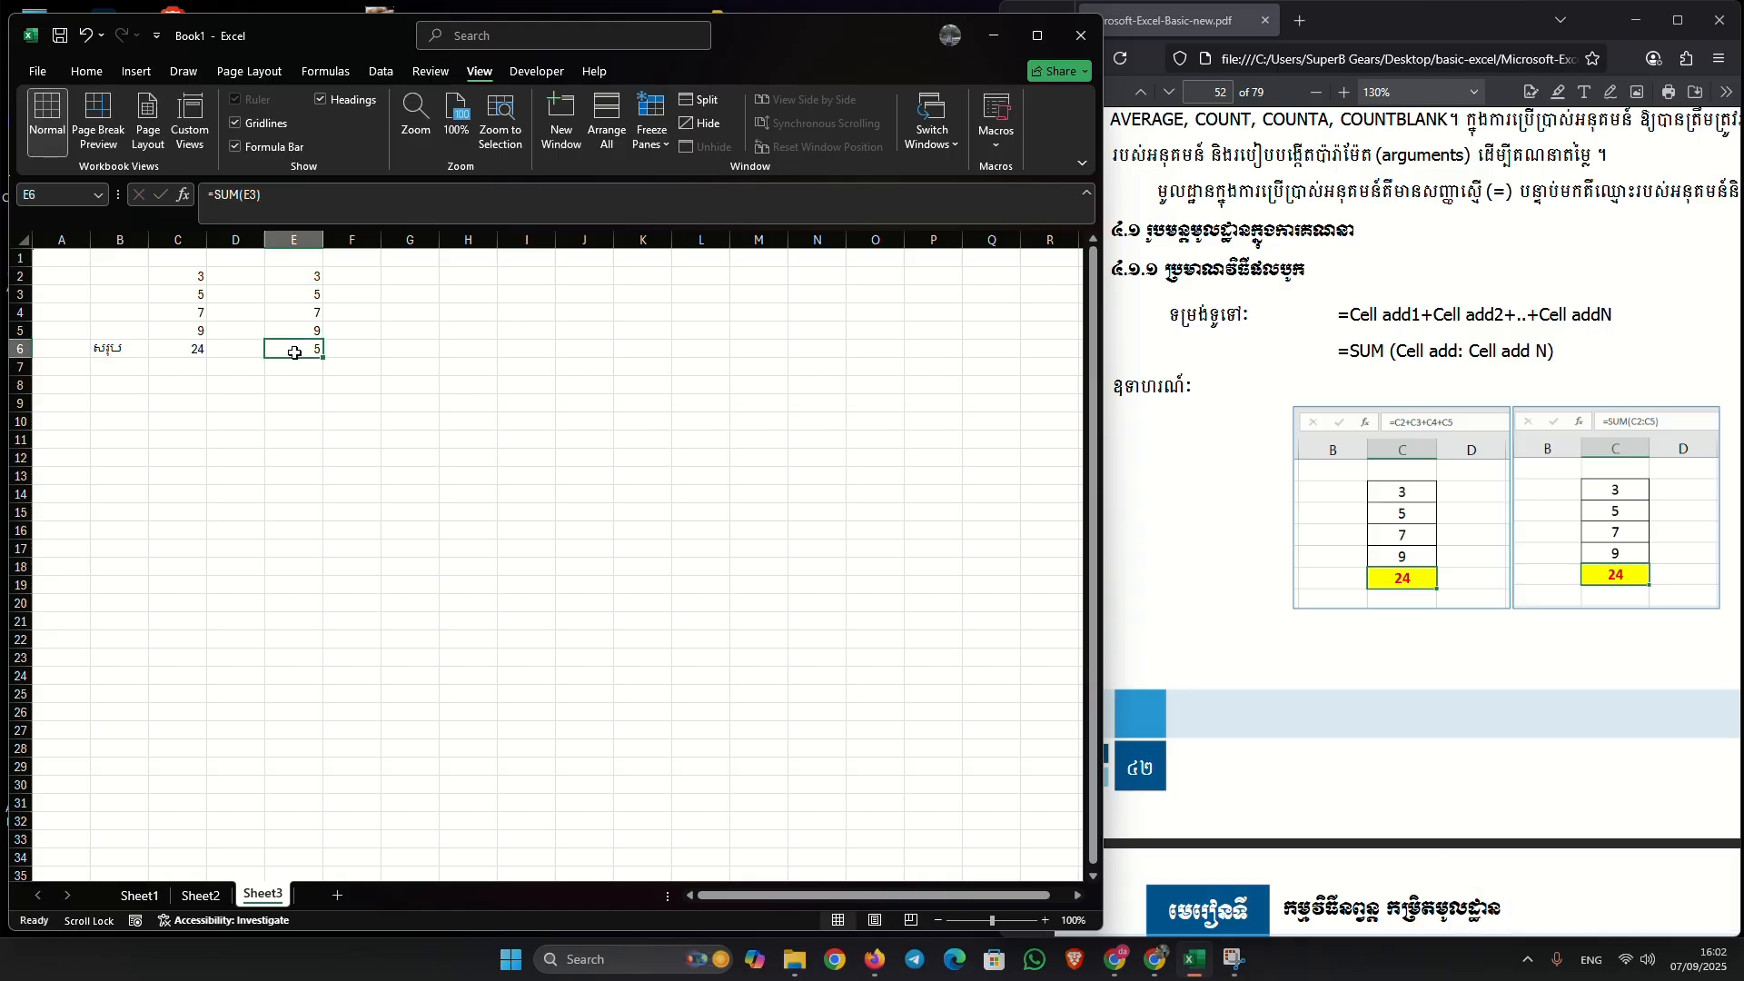
pyautogui.hotkey('ctrl', 'z')
# Step: Enter the formula =SUM(E2:E5) in cell E6 to total the copied numbers
pyautogui.write('=sum(')
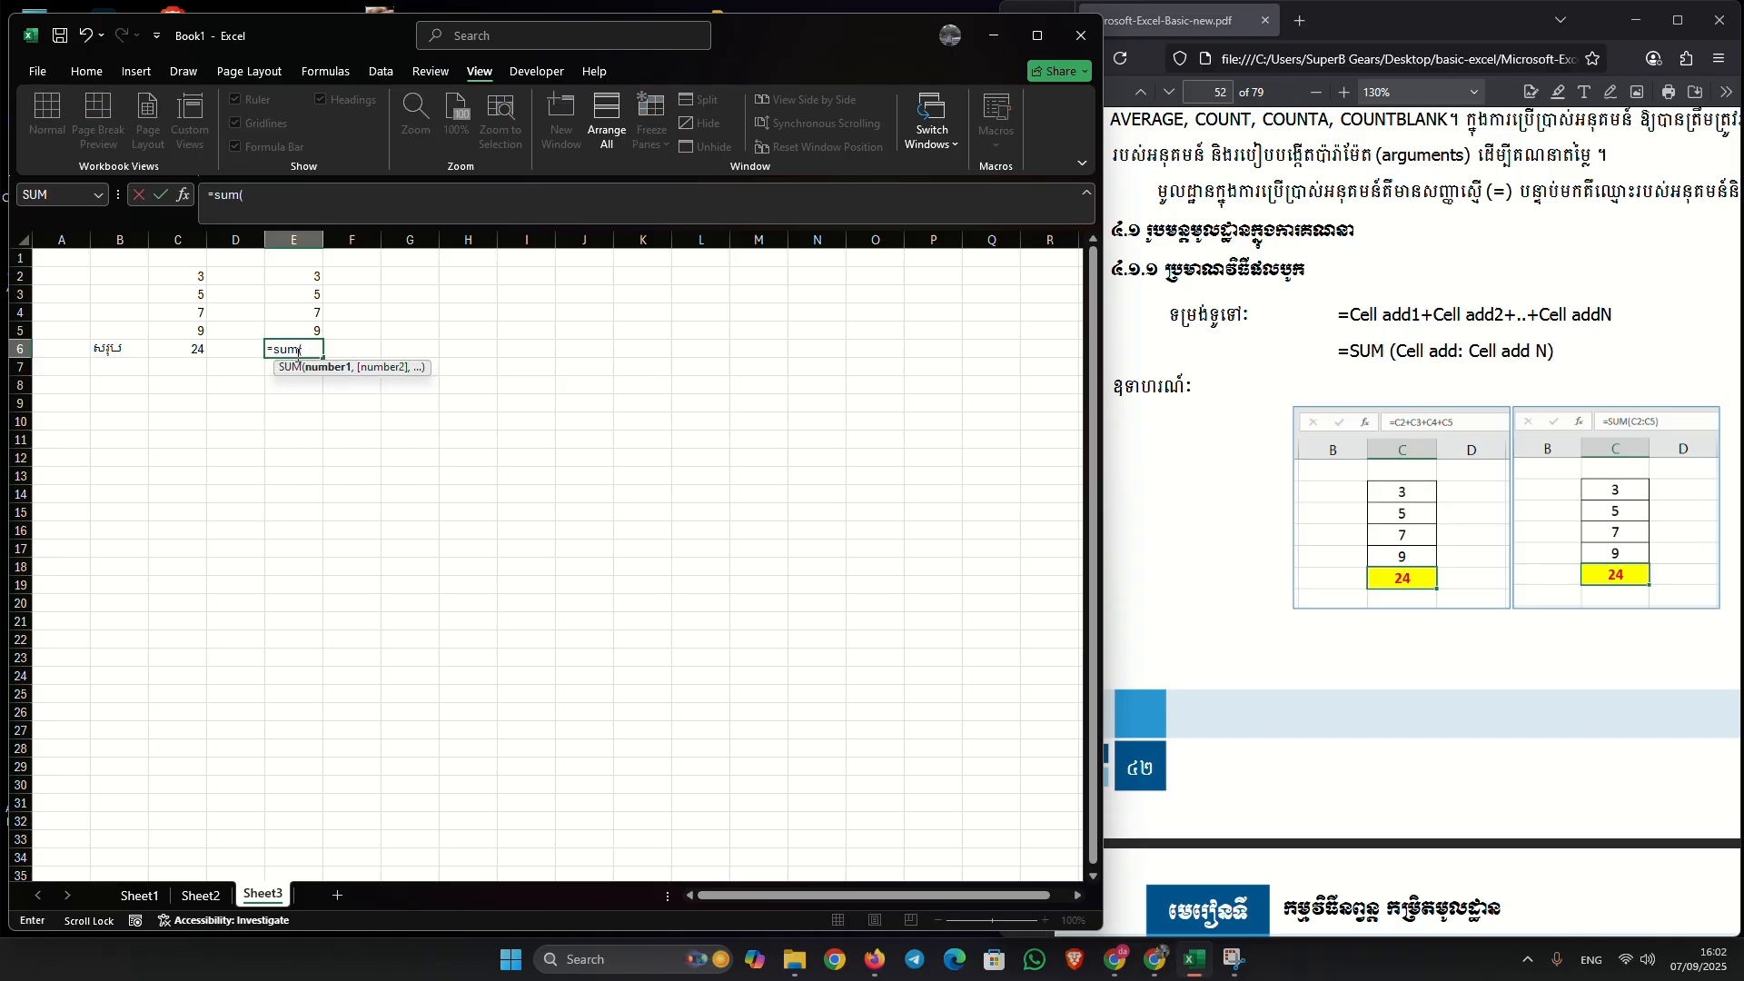
pyautogui.click(299, 277)
pyautogui.moveTo(300, 286); pyautogui.dragTo(306, 329)
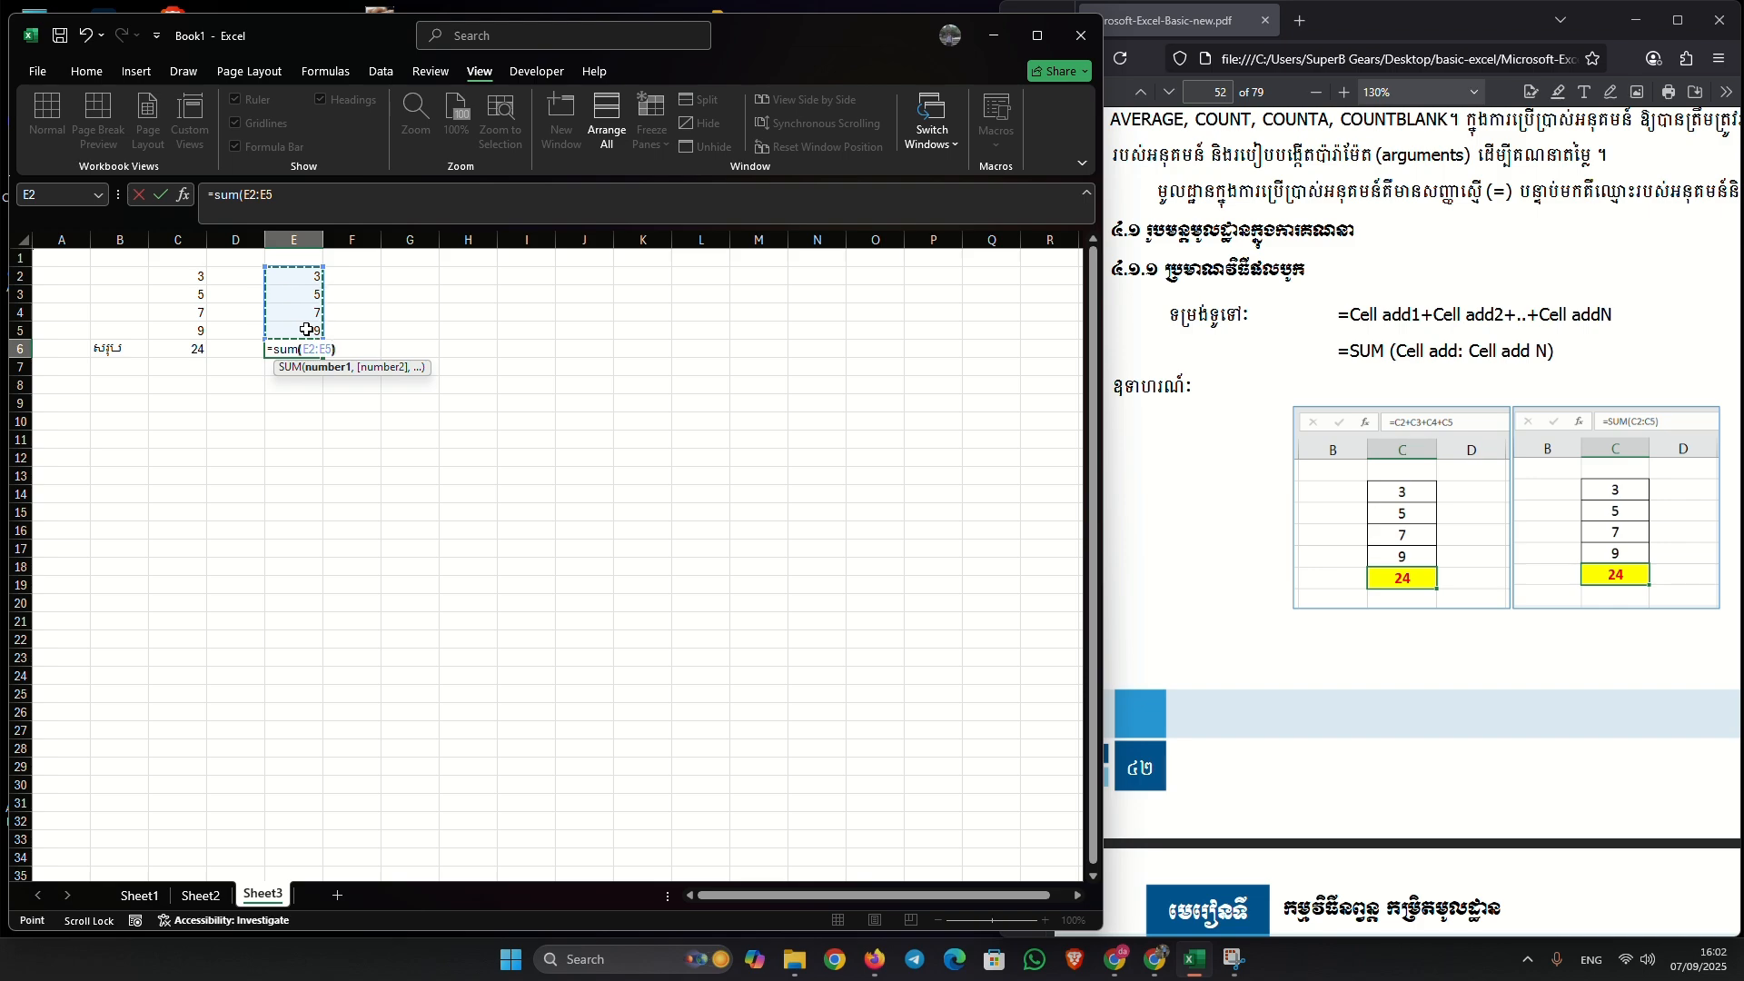
pyautogui.write(')')
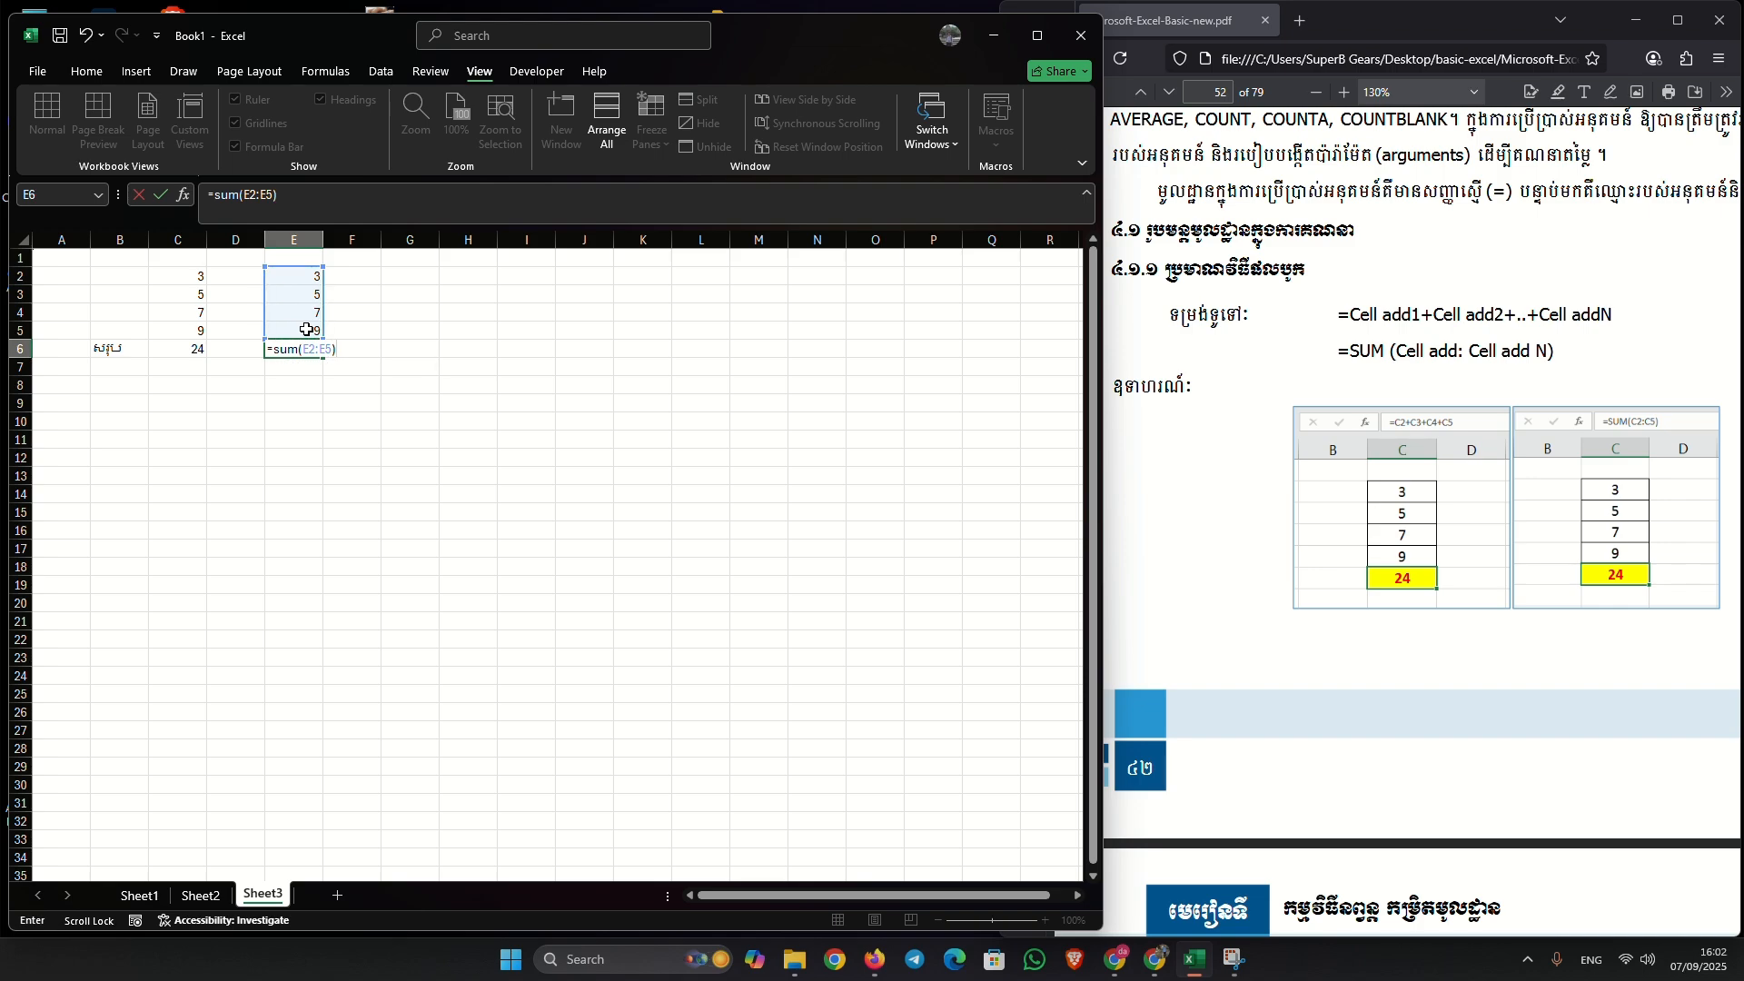
pyautogui.press('Return')
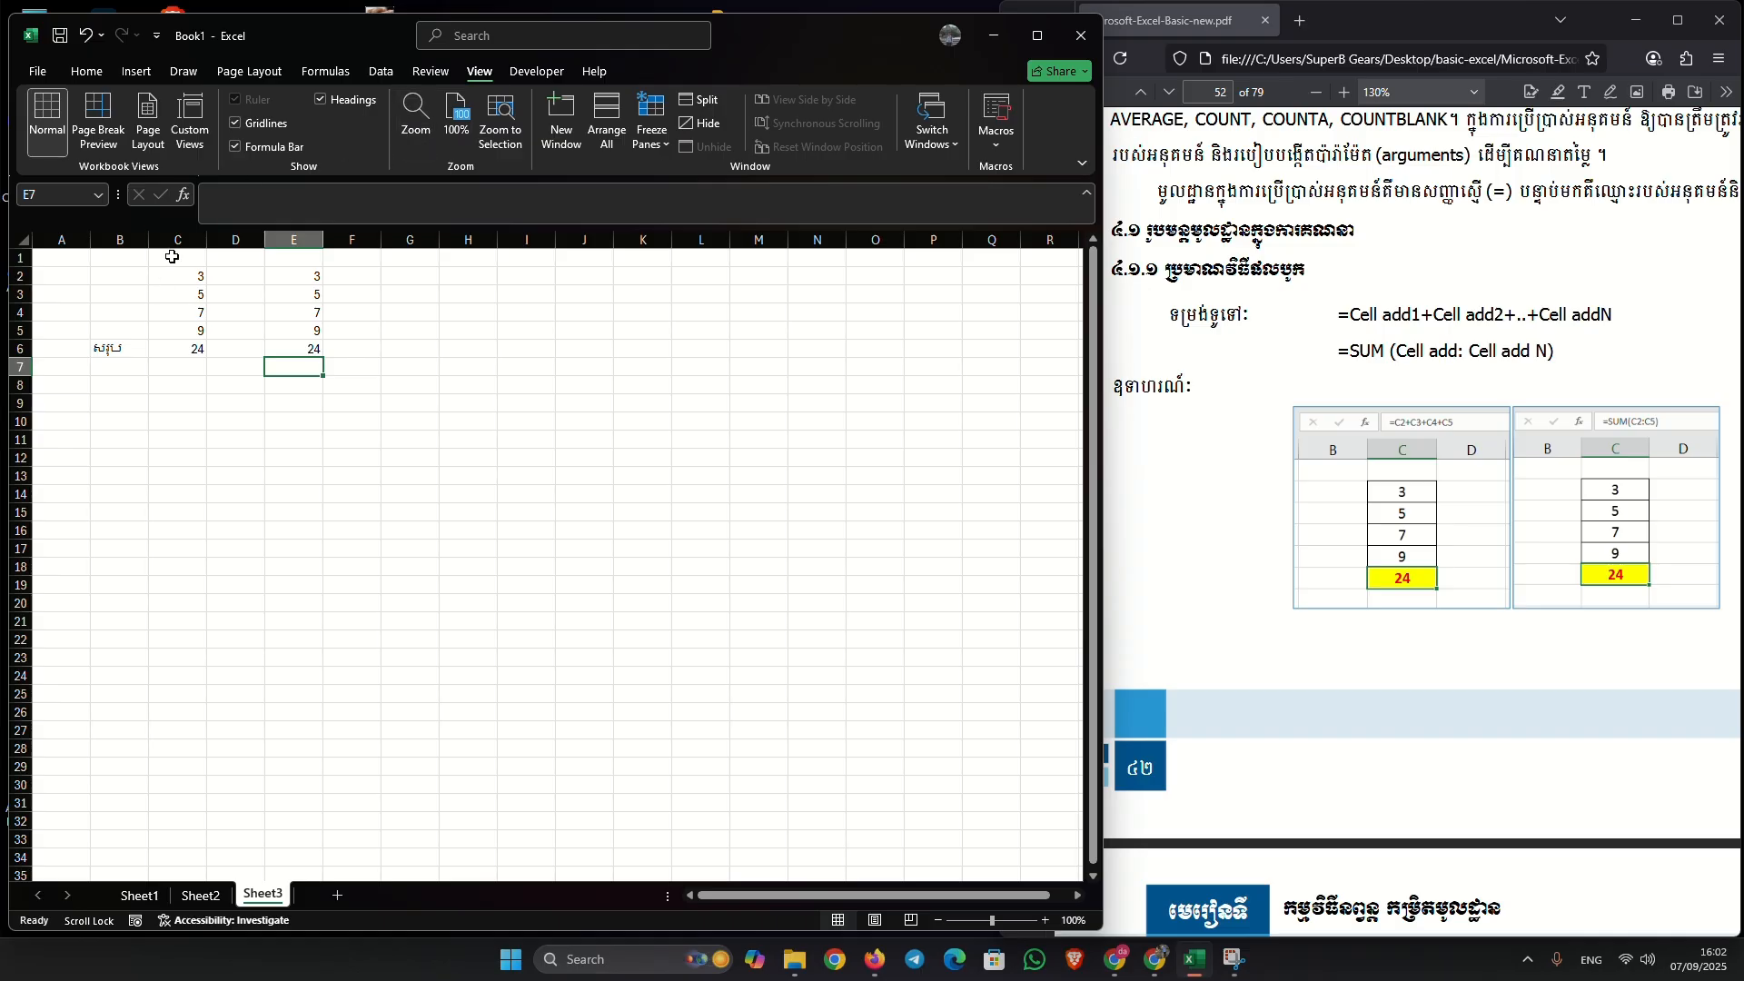
# Step: Compare the cell-by-cell addition formula in C6 with the SUM range formula in E6, checking each cell in C2:C5
pyautogui.click(254, 205)
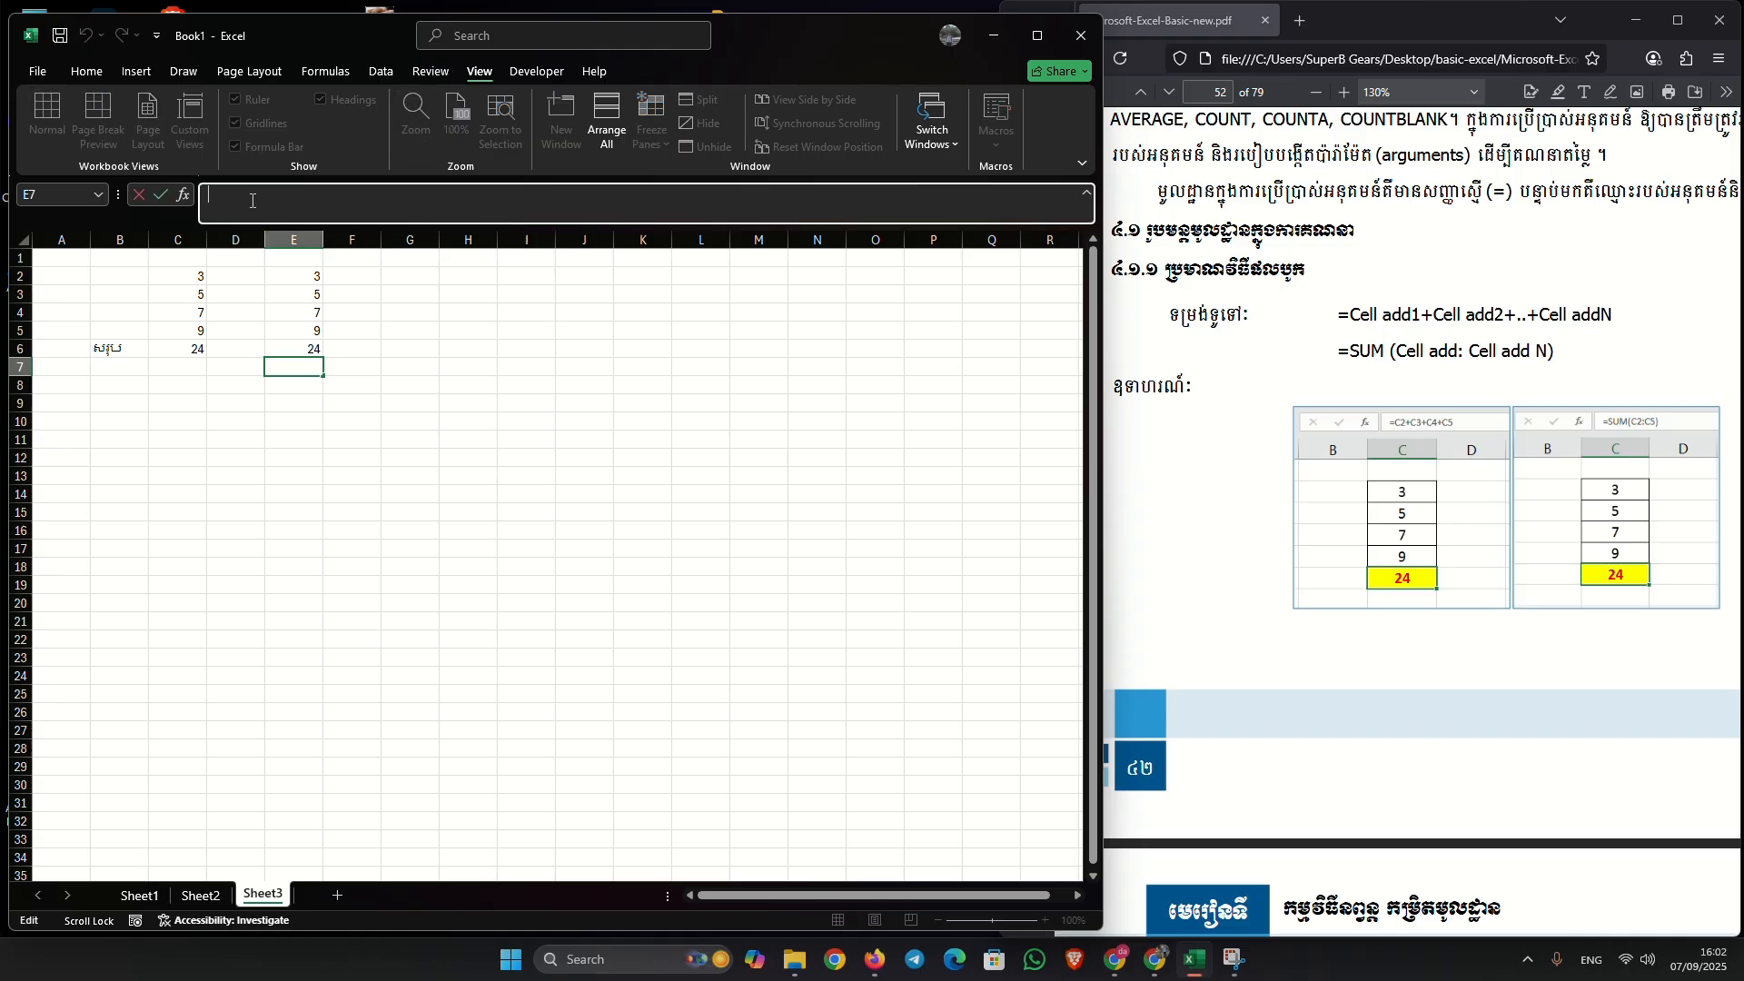
pyautogui.click(174, 349)
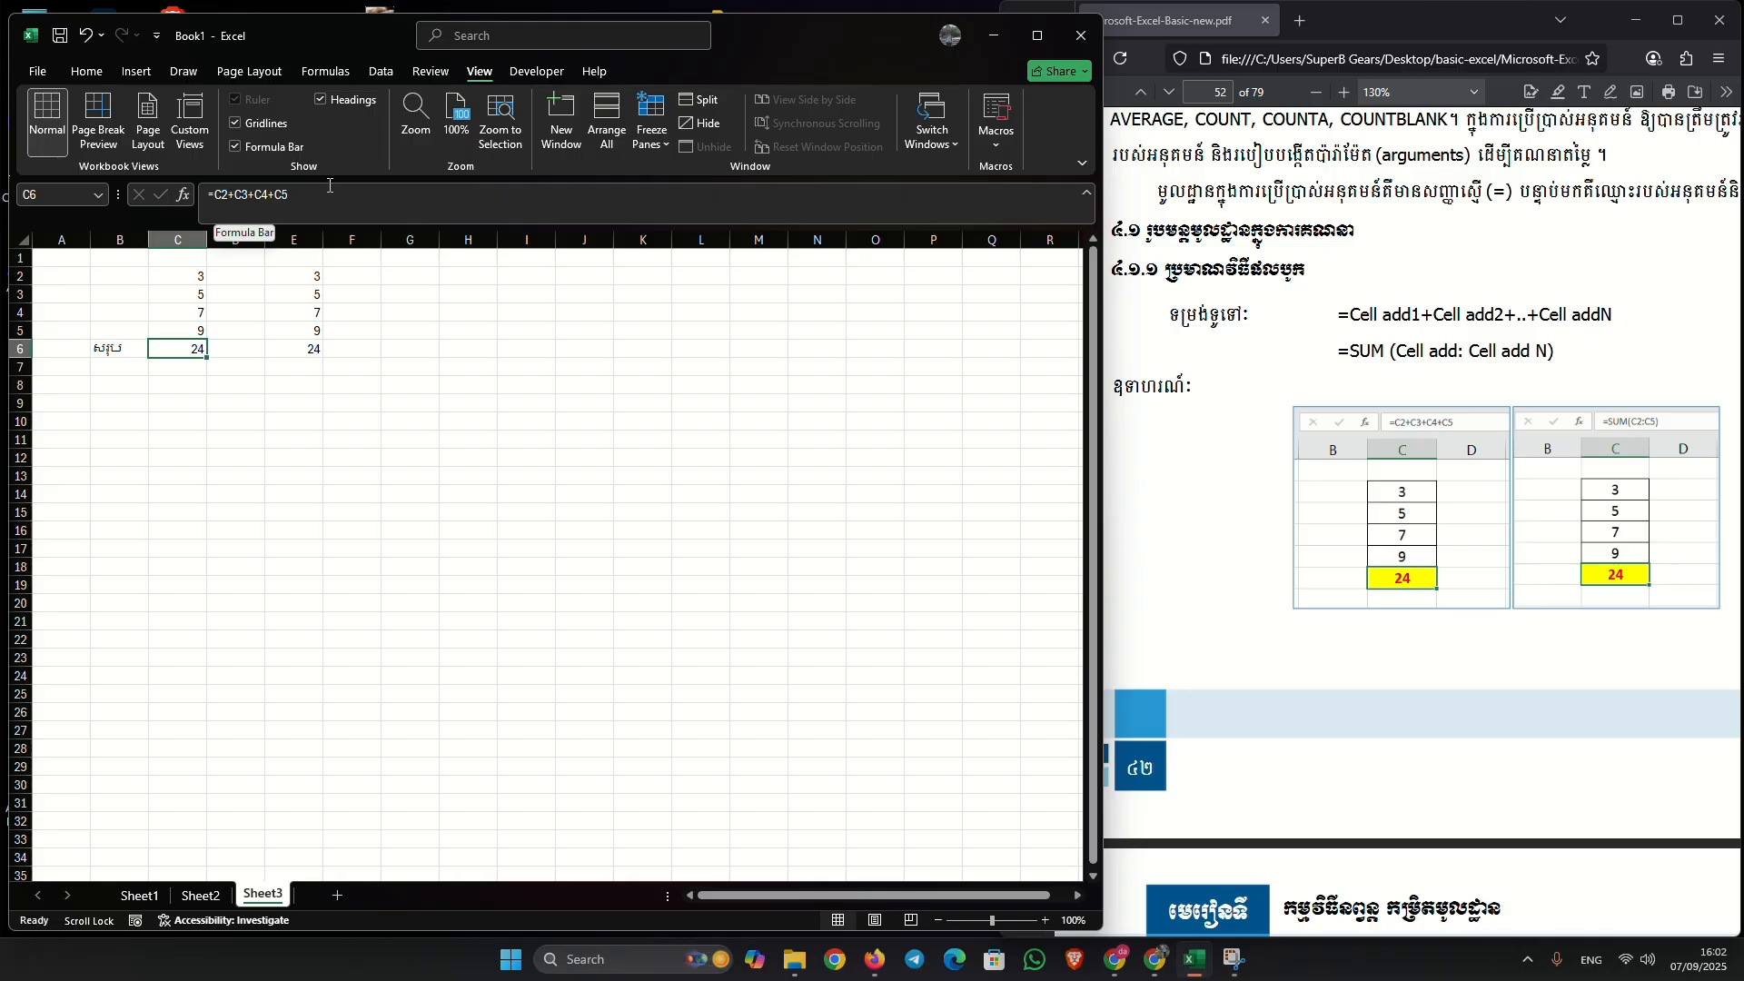
pyautogui.click(316, 350)
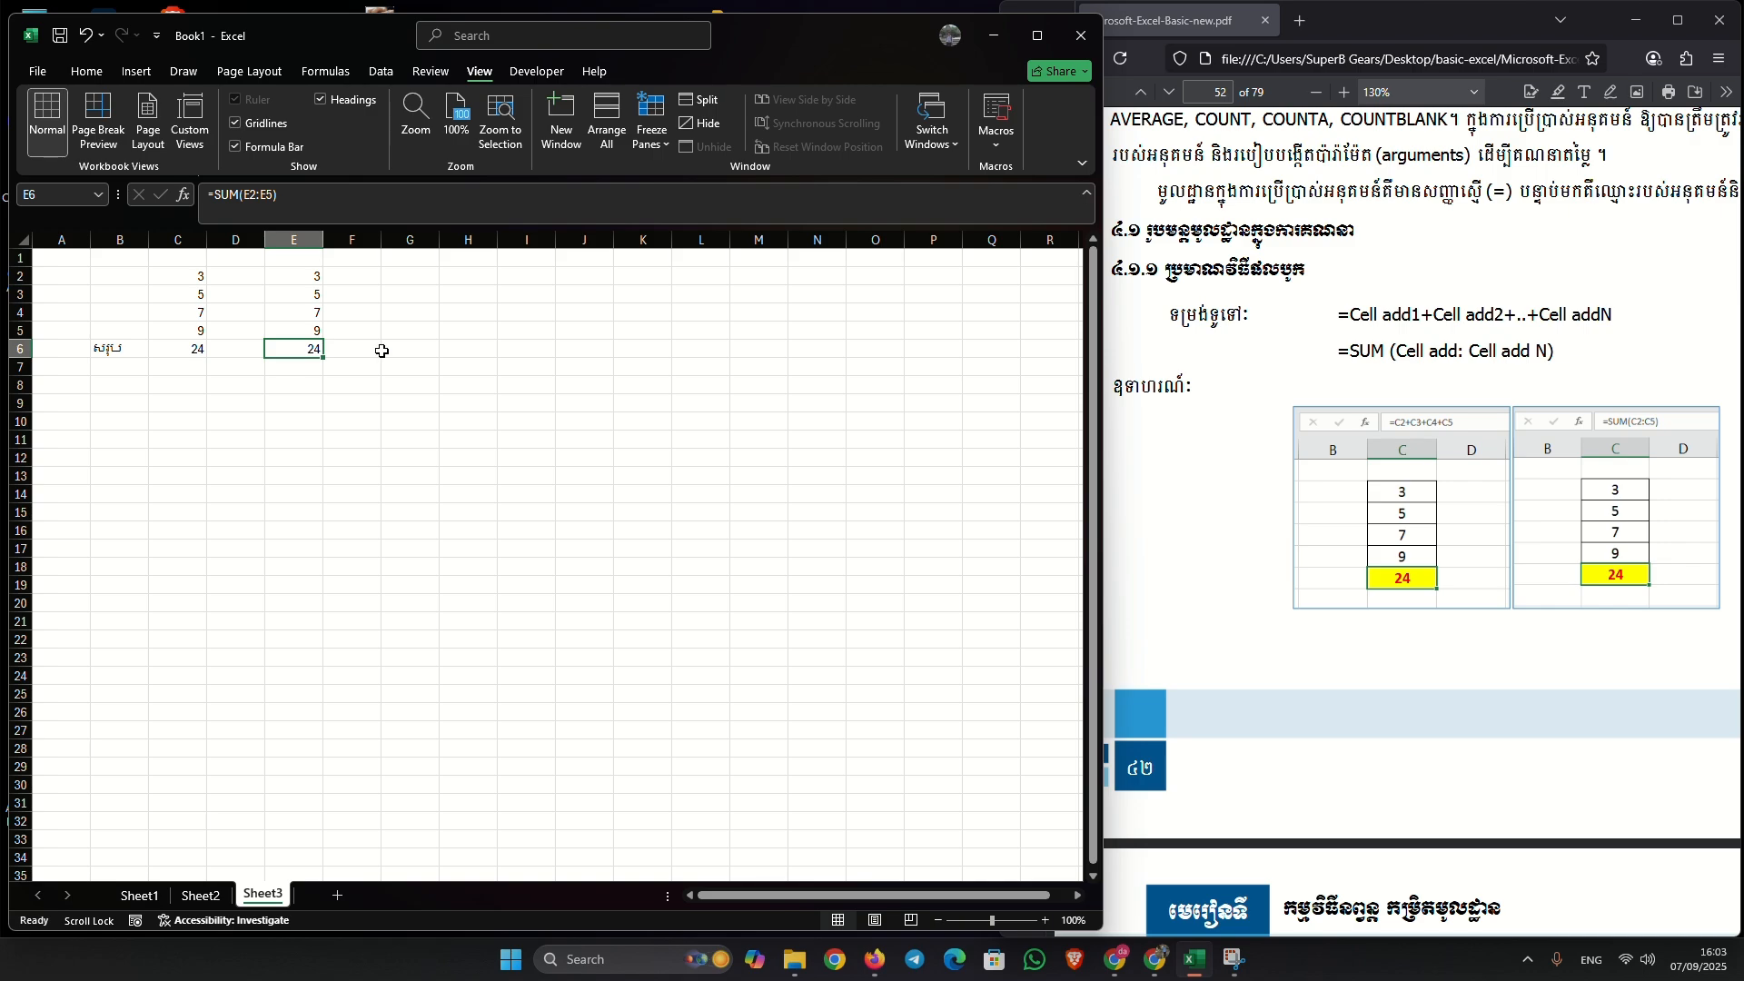
pyautogui.click(194, 350)
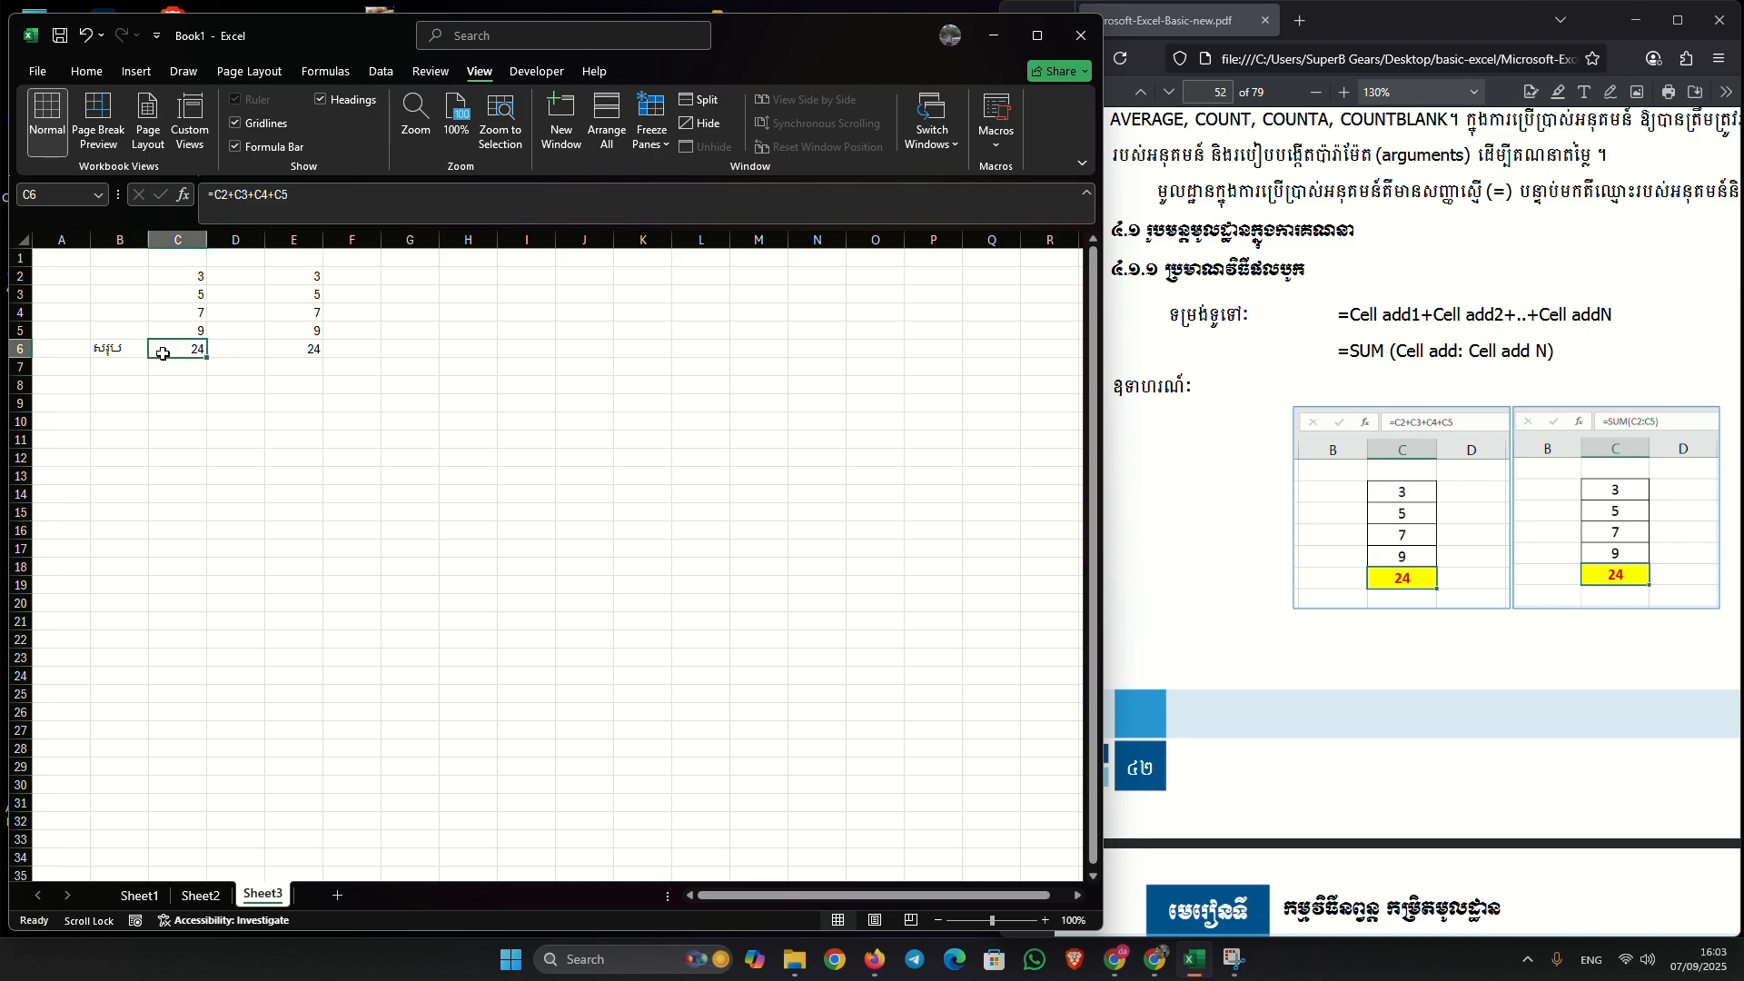
pyautogui.click(188, 271)
pyautogui.click(184, 293)
pyautogui.click(183, 310)
pyautogui.click(187, 332)
pyautogui.click(197, 354)
pyautogui.click(307, 347)
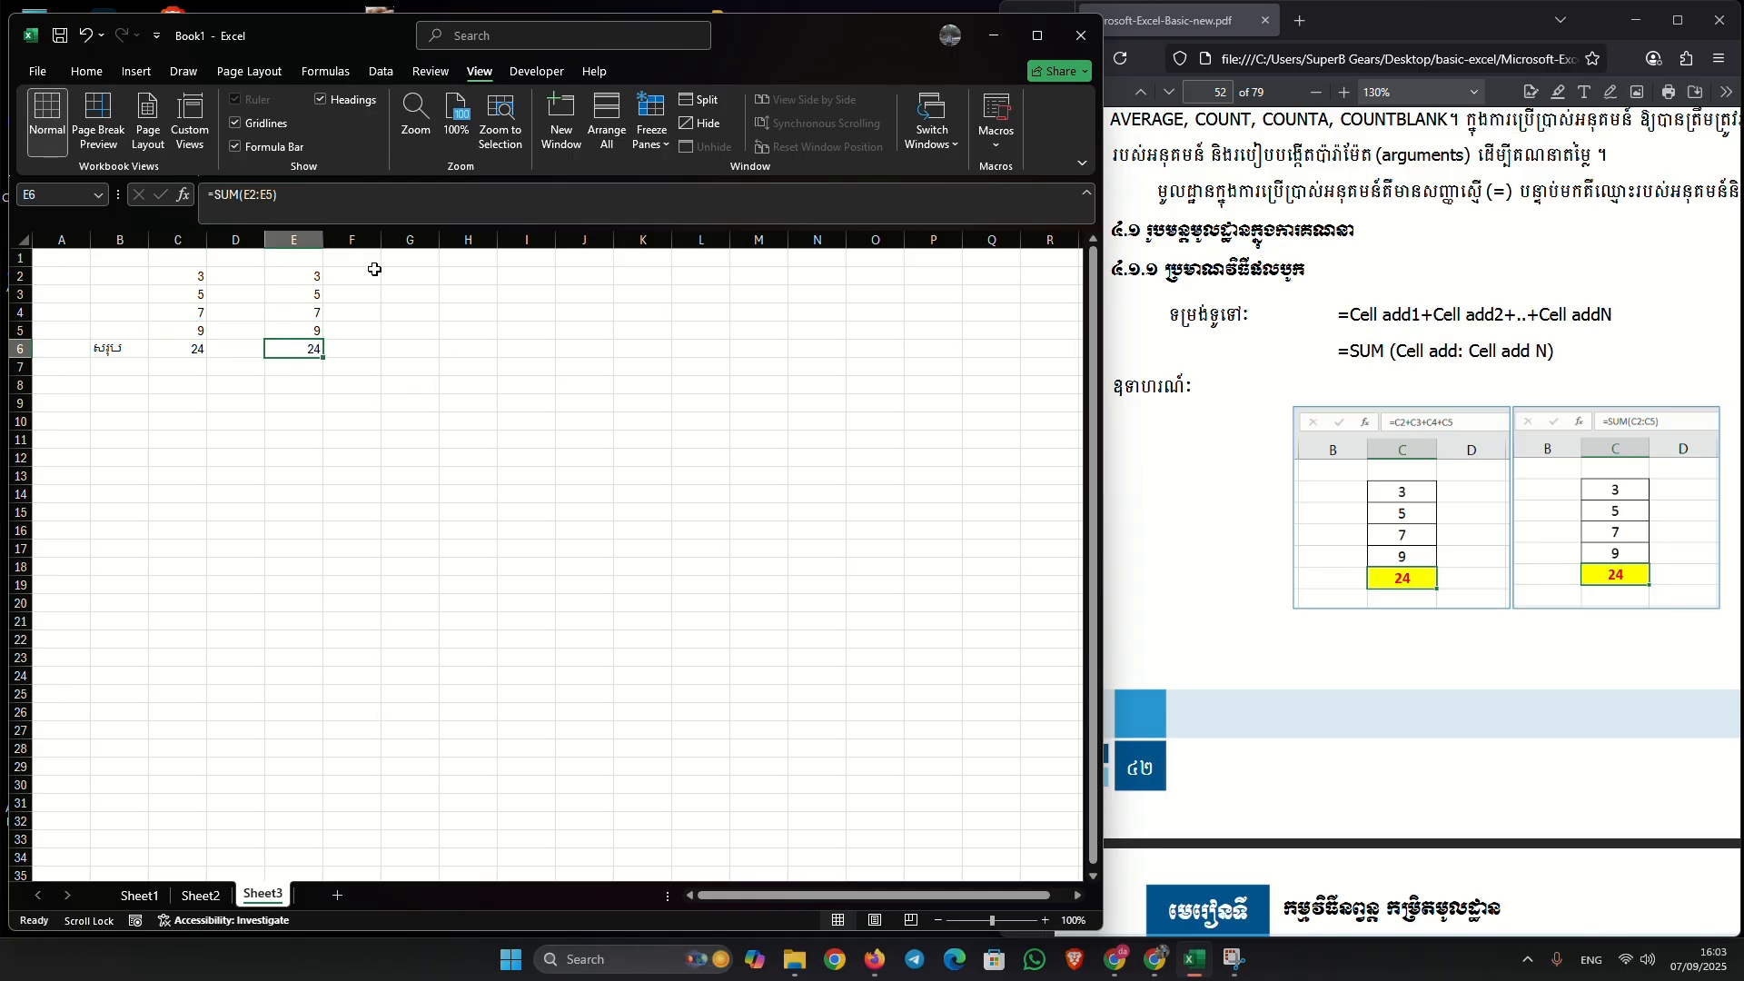
pyautogui.click(404, 406)
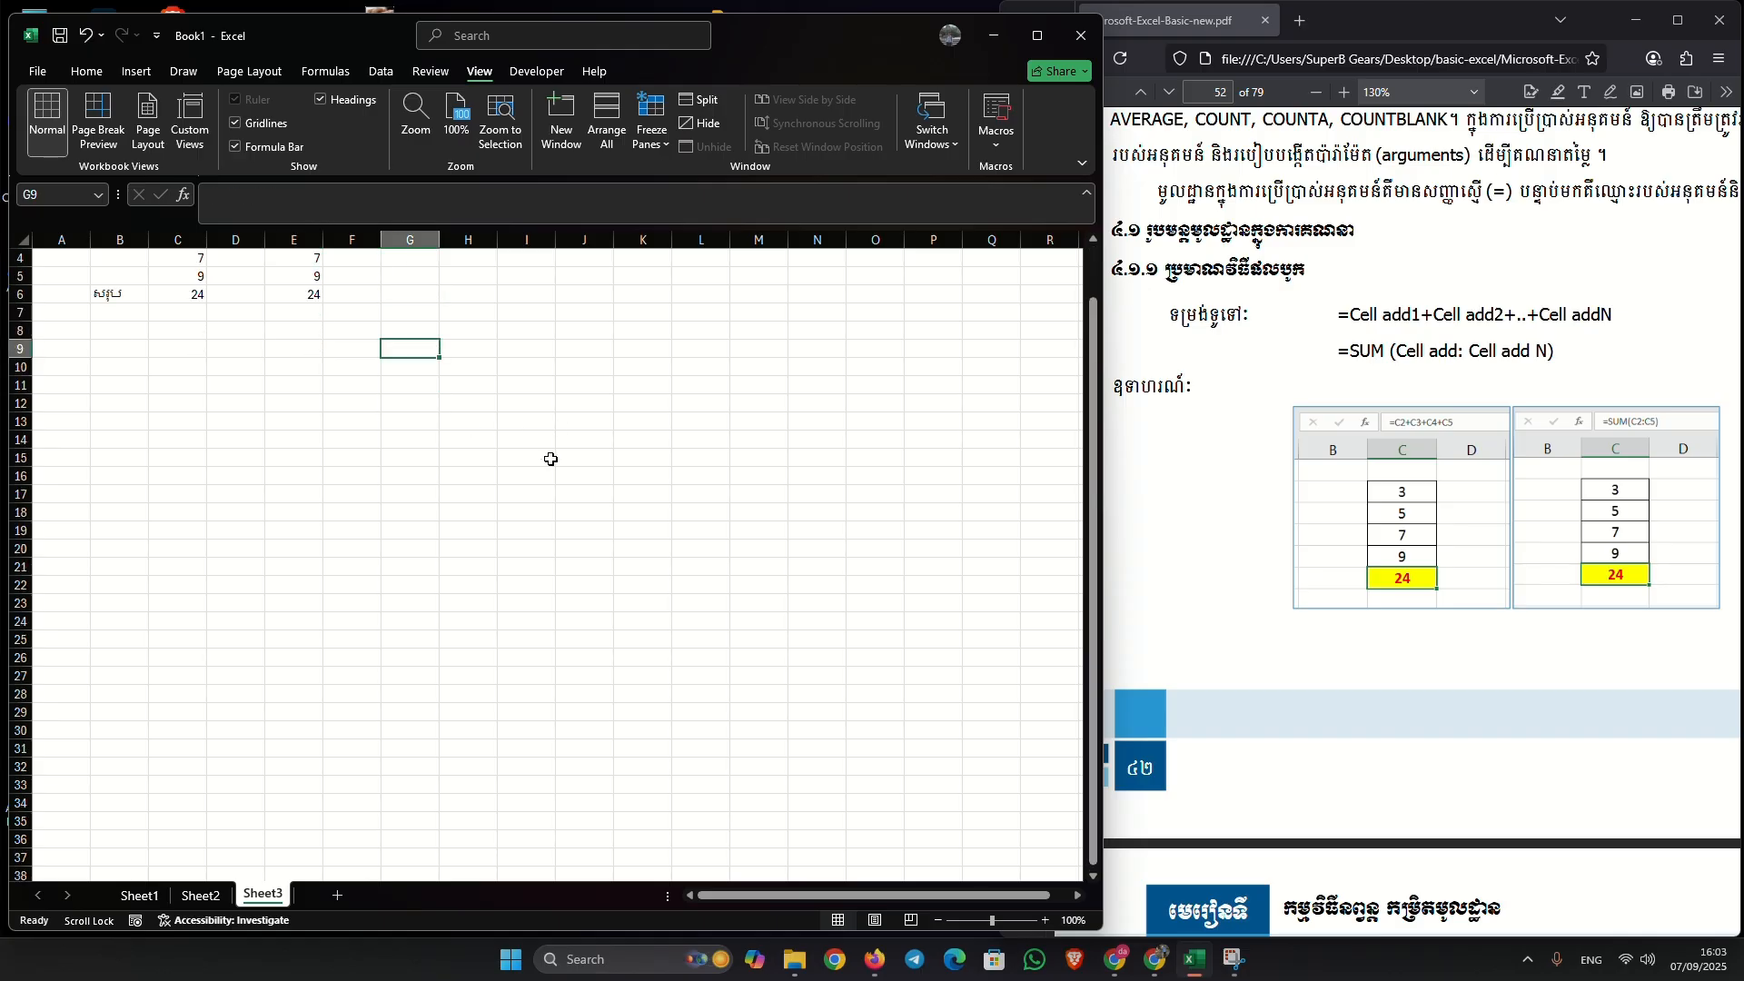
# Step: Switch to the PDF lesson in Firefox and examine the subtraction, multiplication and division formula formats and examples on page 53
pyautogui.click(1260, 460)
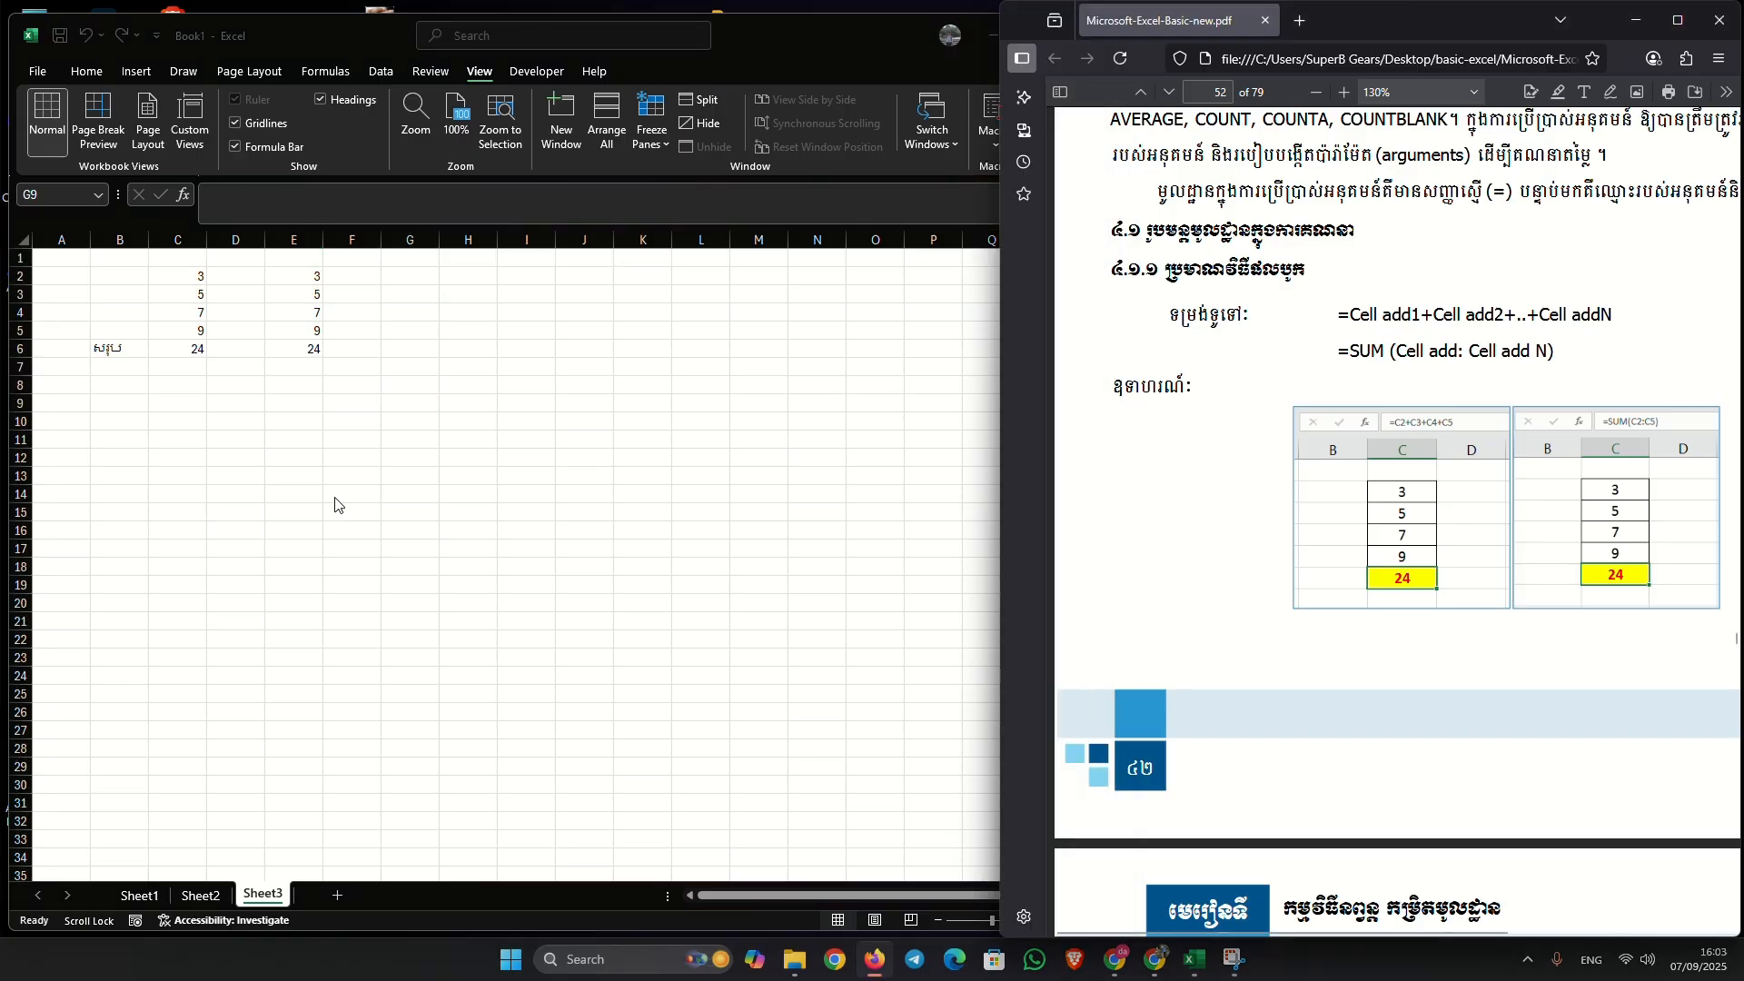
pyautogui.scroll(-4, 1297, 405)
pyautogui.scroll(-3, 1297, 405)
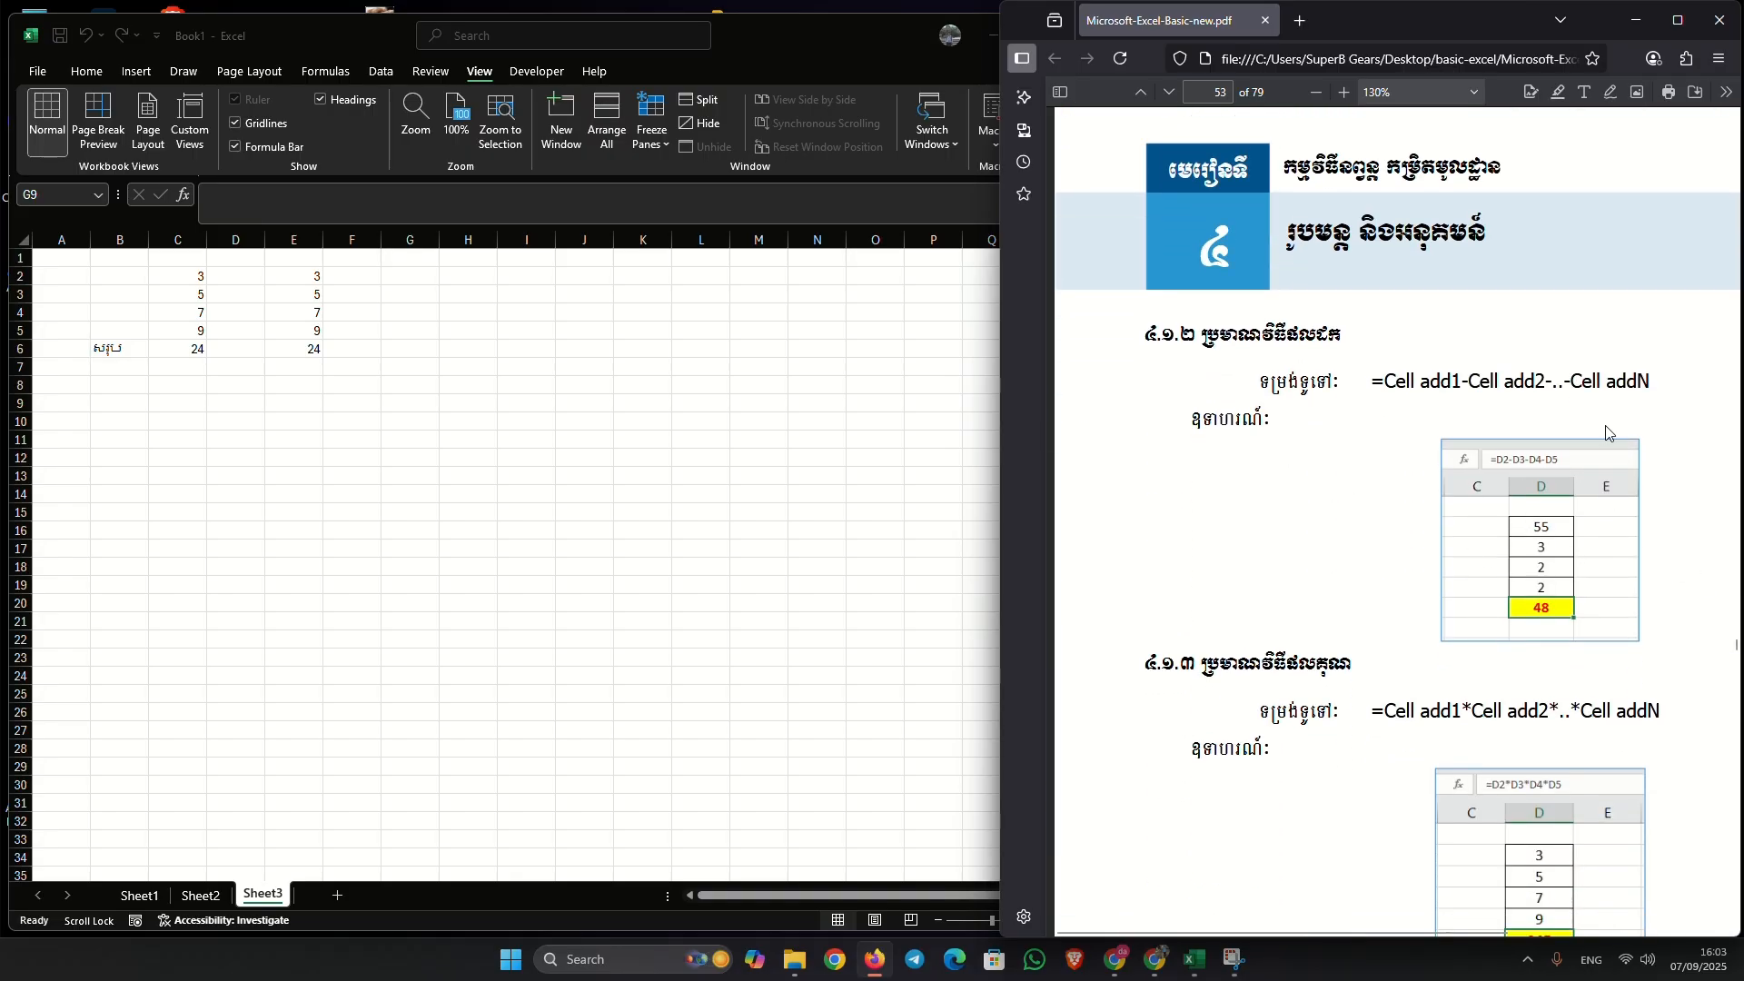
pyautogui.scroll(-2, 1629, 392)
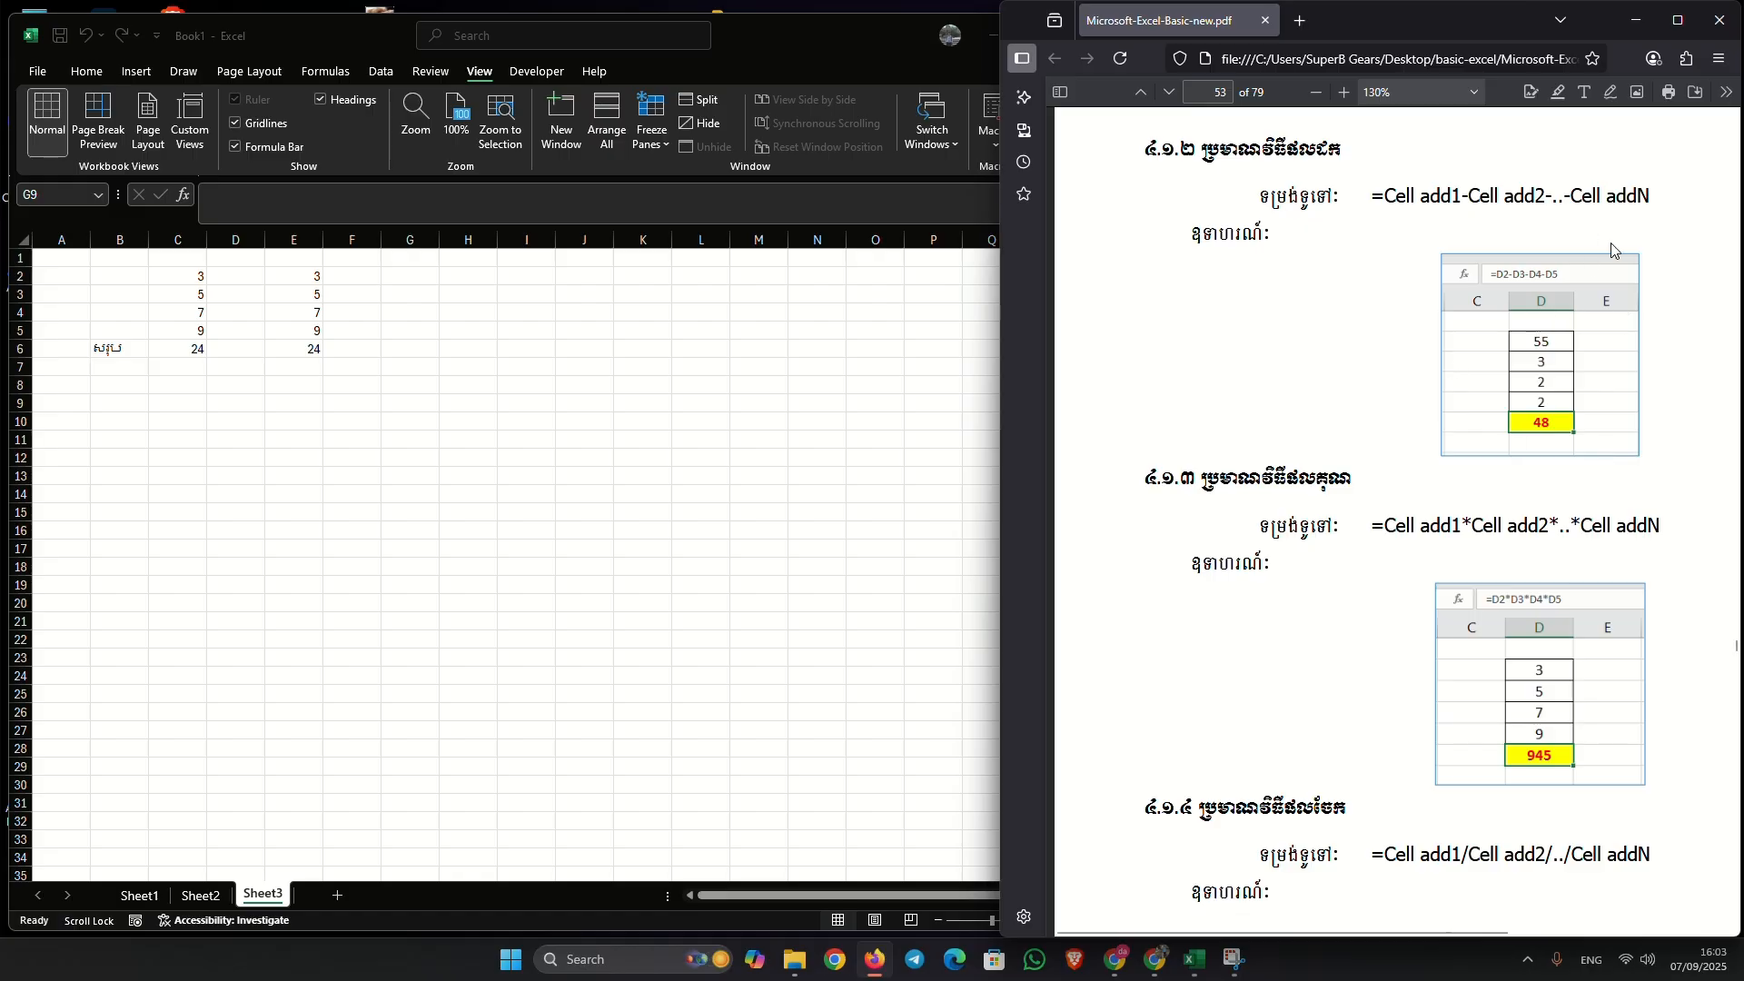
pyautogui.scroll(-3, 1460, 406)
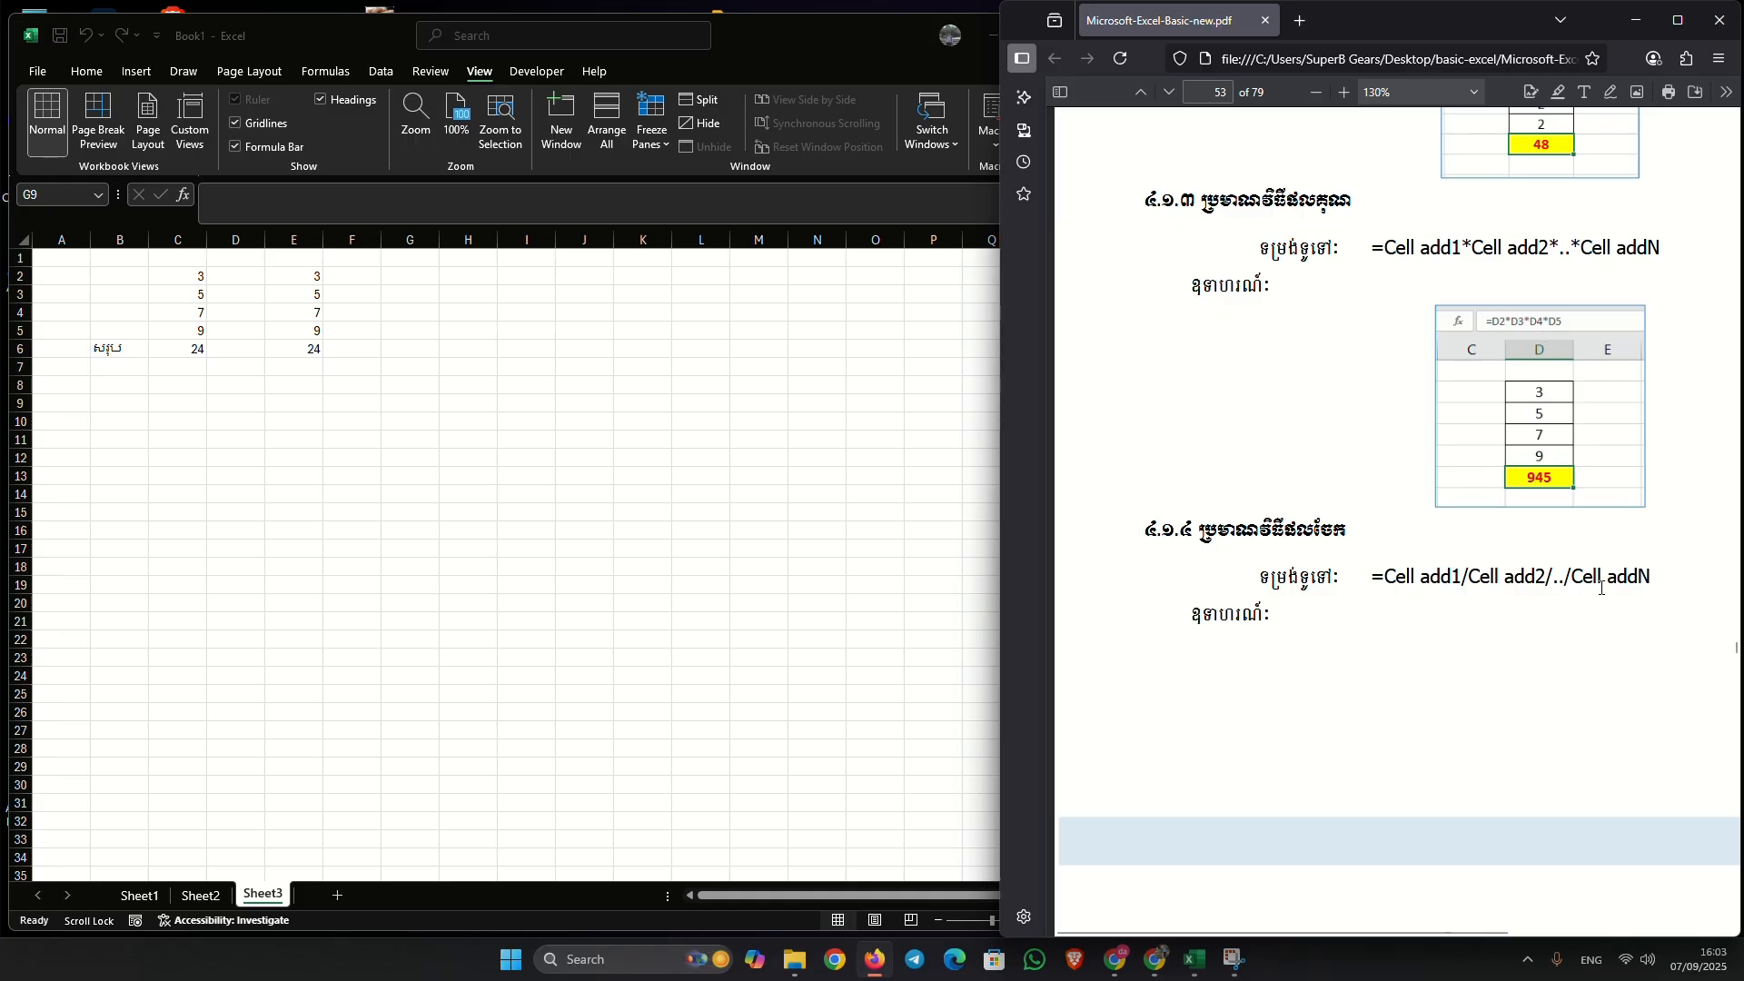
# Step: Examine the division, AVERAGE and MAX formula formats and examples on page 54 of the PDF lesson
pyautogui.scroll(-7, 1275, 456)
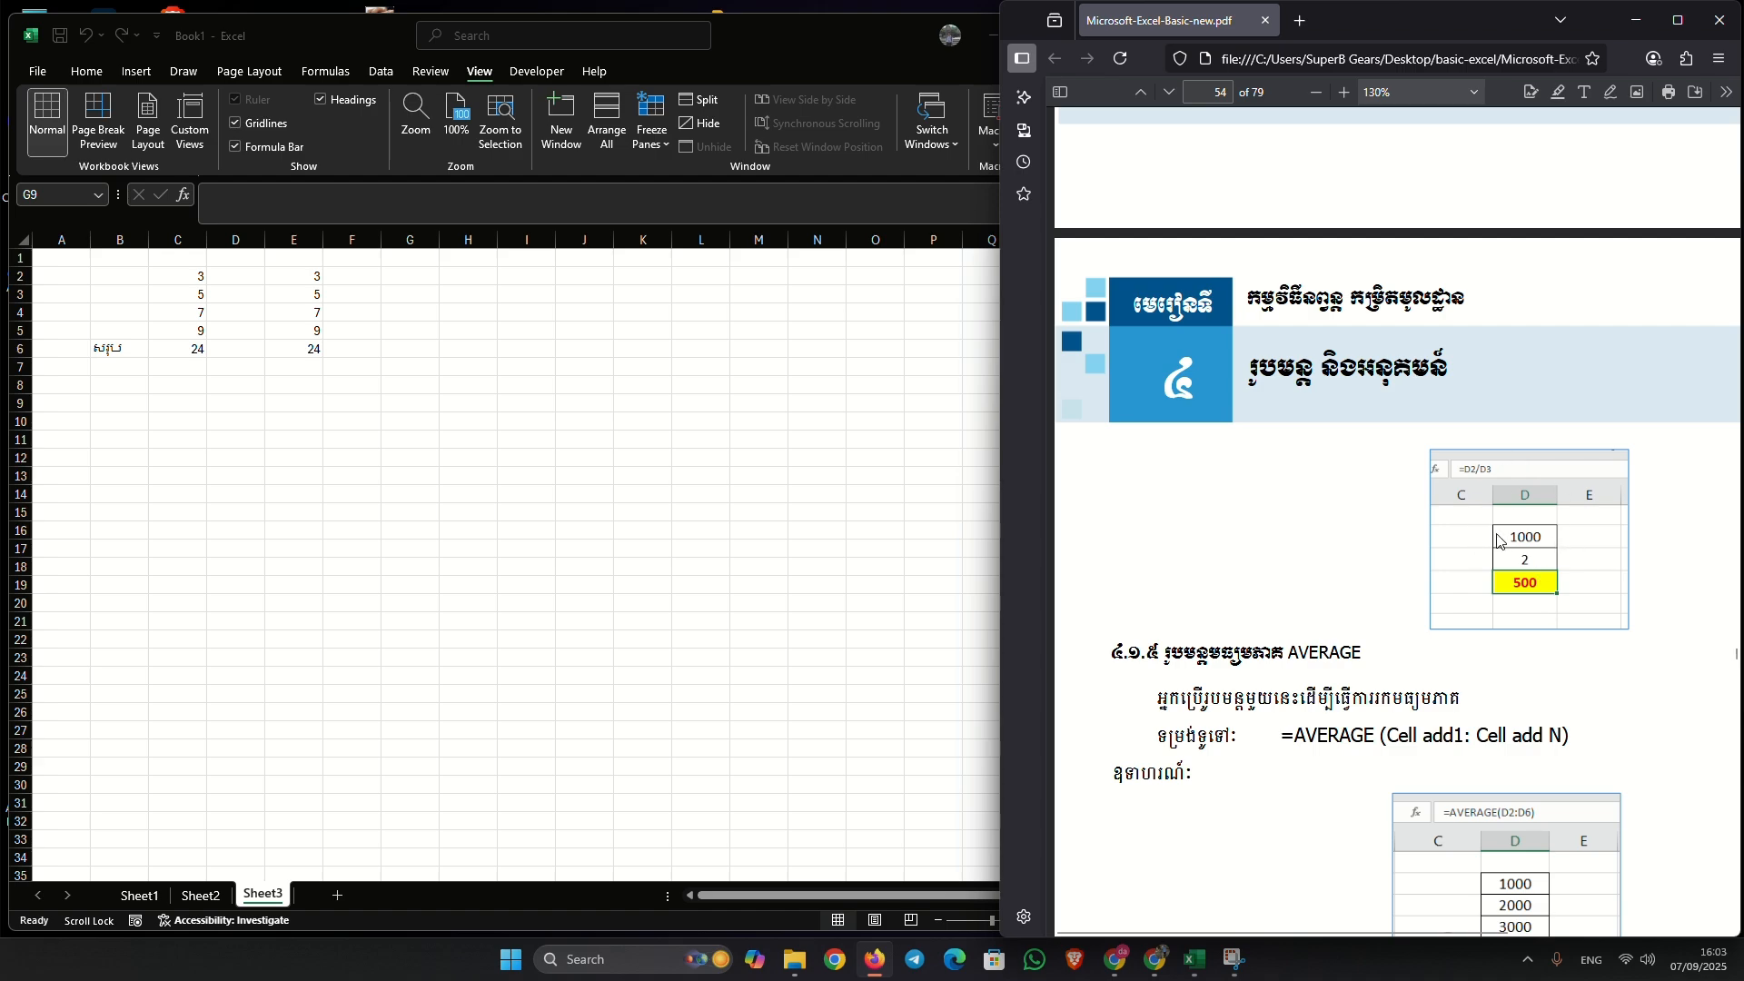
pyautogui.scroll(-4, 1420, 633)
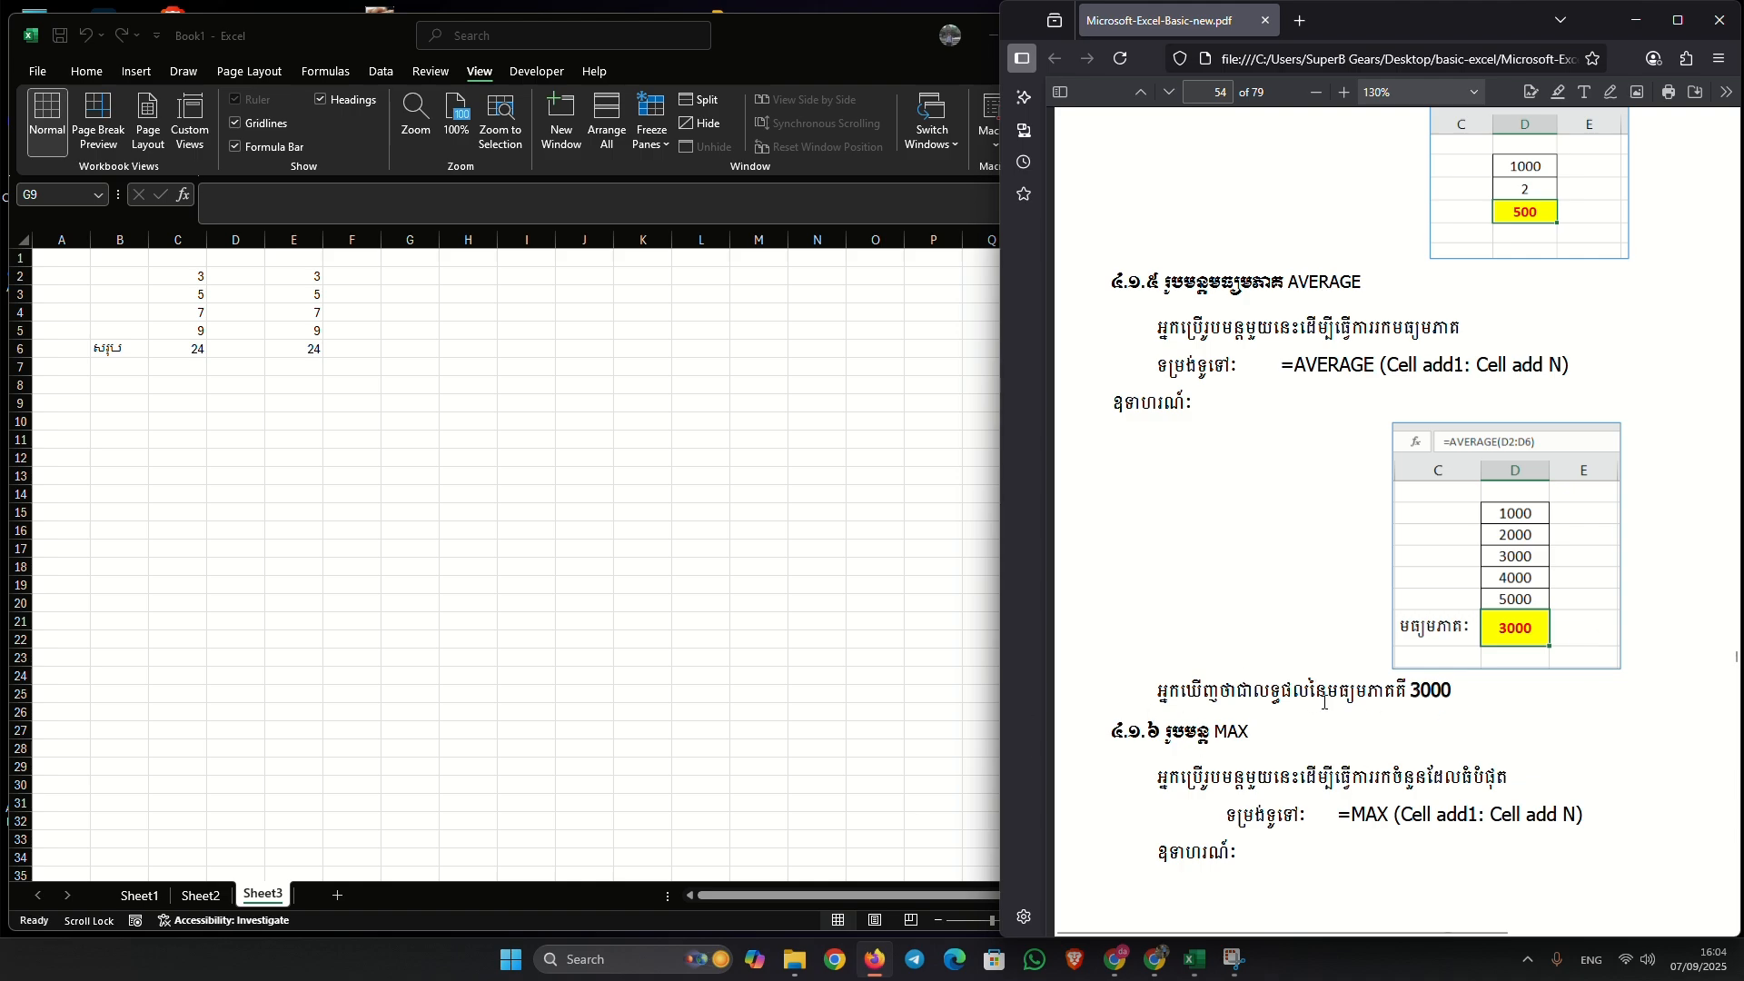
pyautogui.scroll(-5, 1239, 751)
pyautogui.scroll(5, 1492, 769)
pyautogui.scroll(-2, 1478, 701)
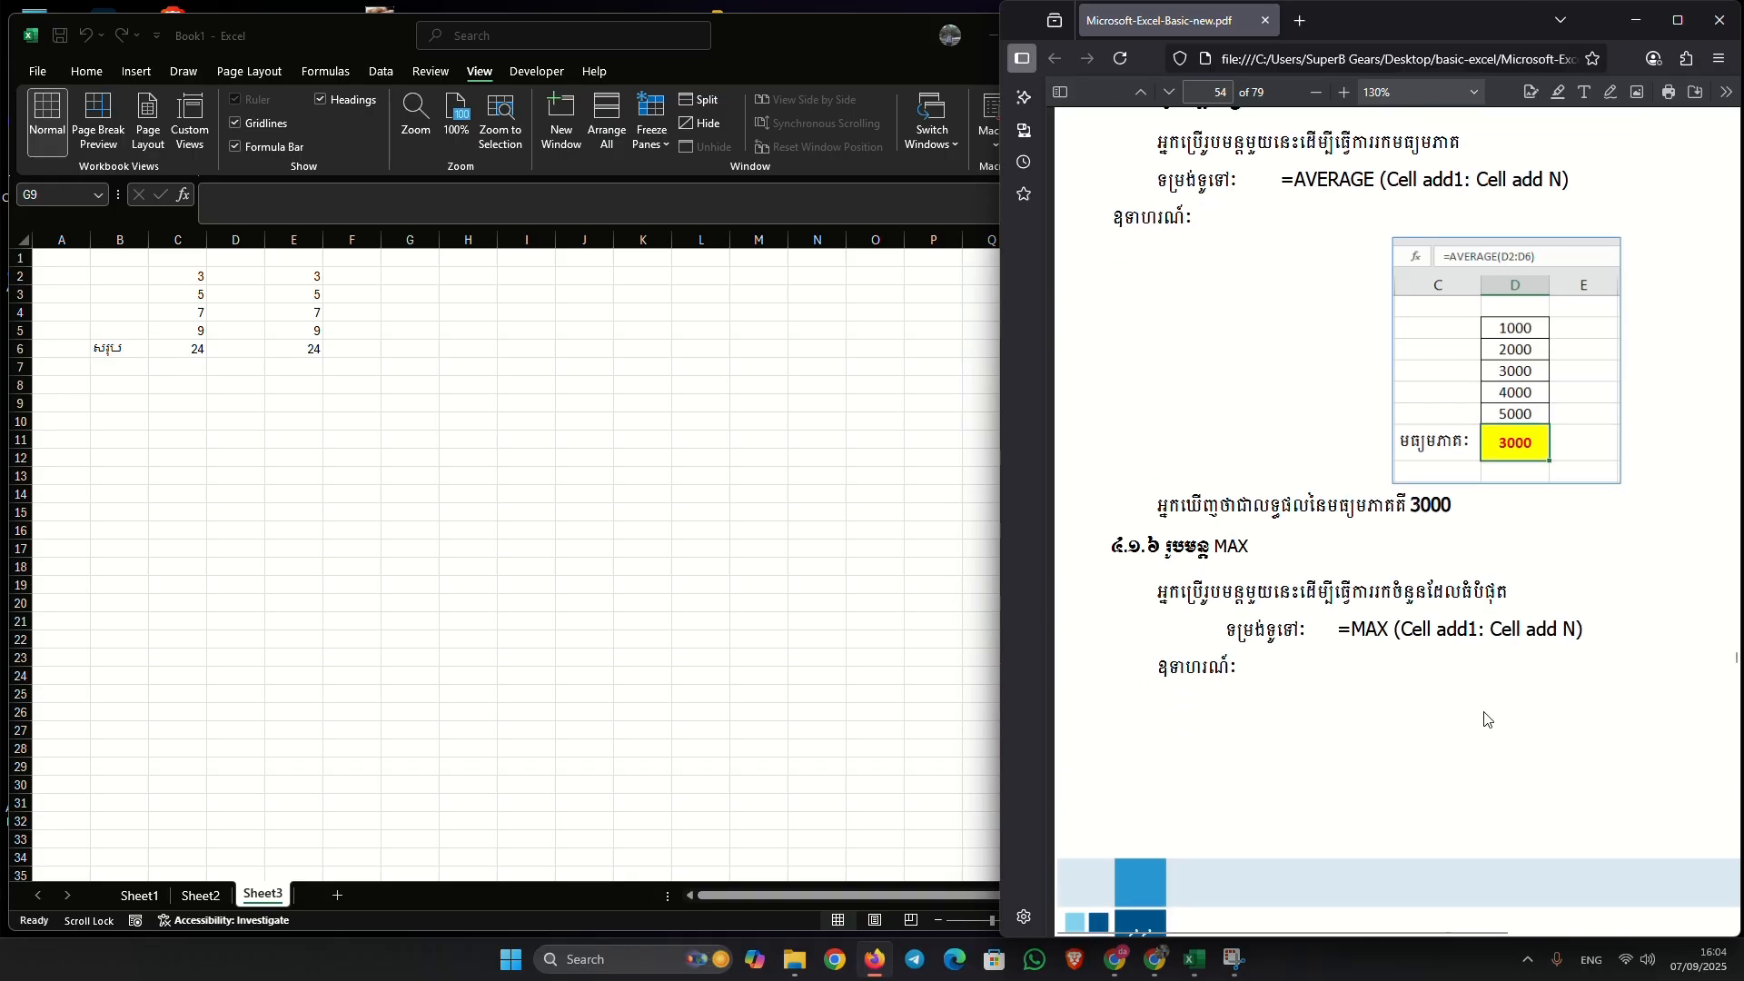
pyautogui.scroll(-3, 1454, 563)
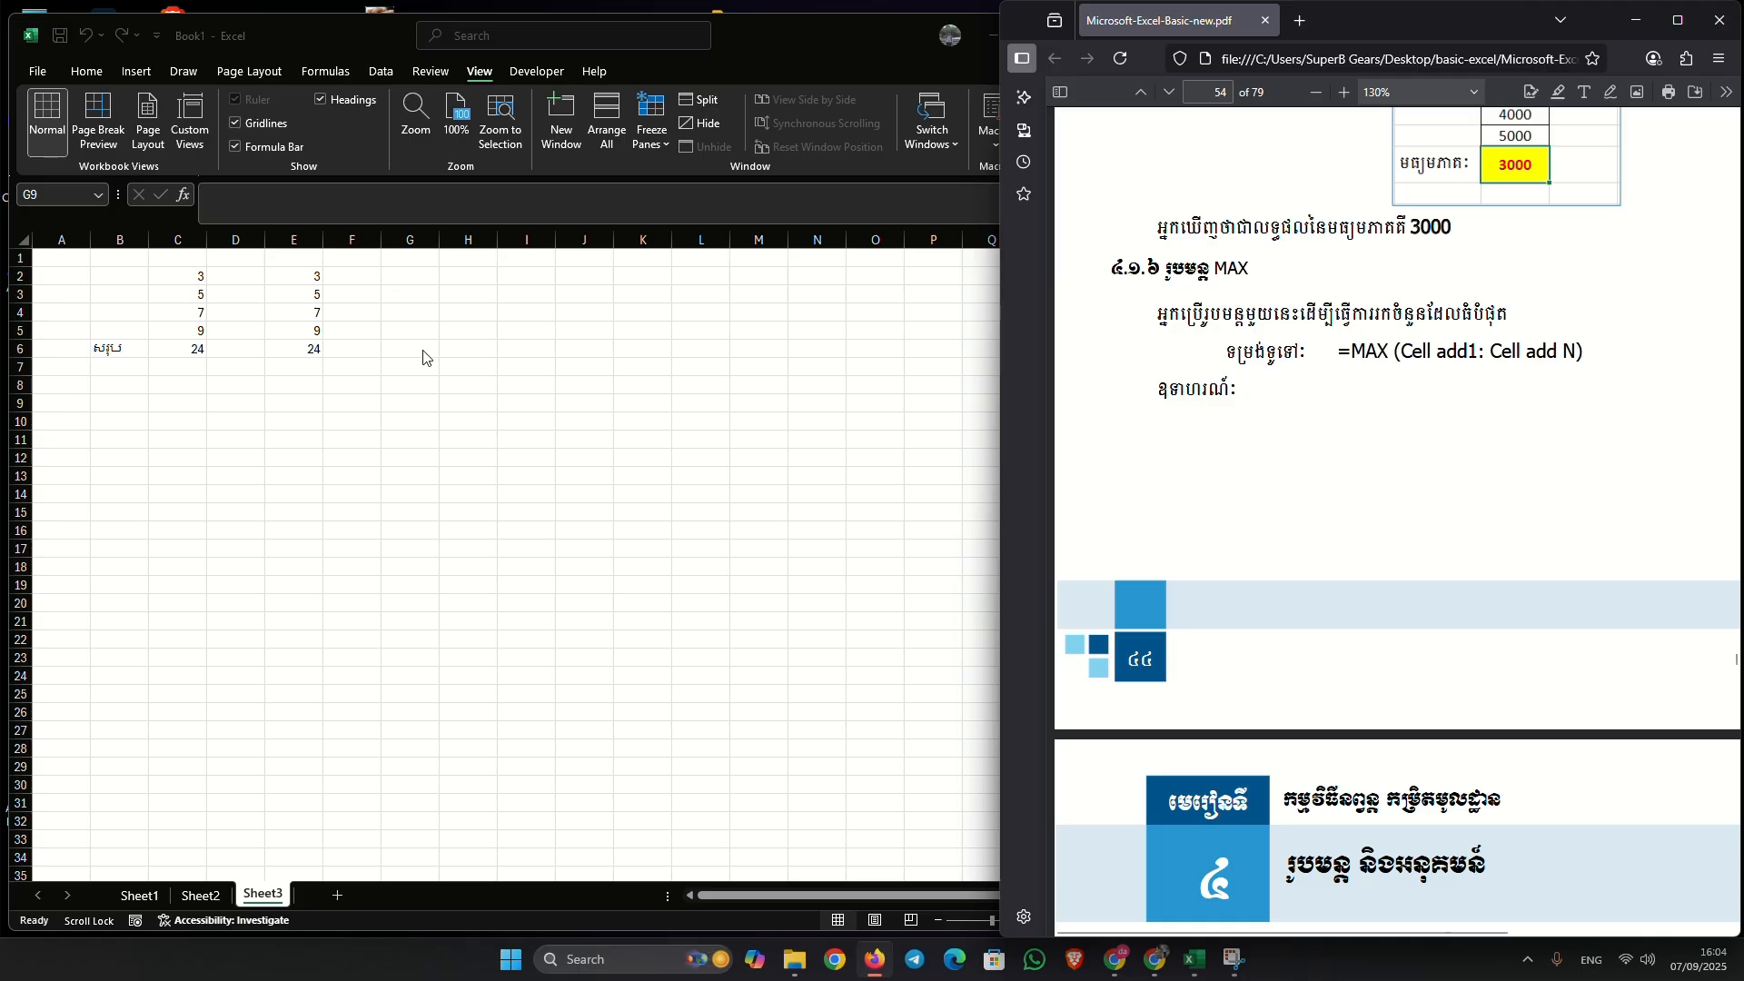
# Step: Switch to Excel and enter the formula =AVERAGE(C2:C5) in cell C9 of Sheet3
pyautogui.click(411, 403)
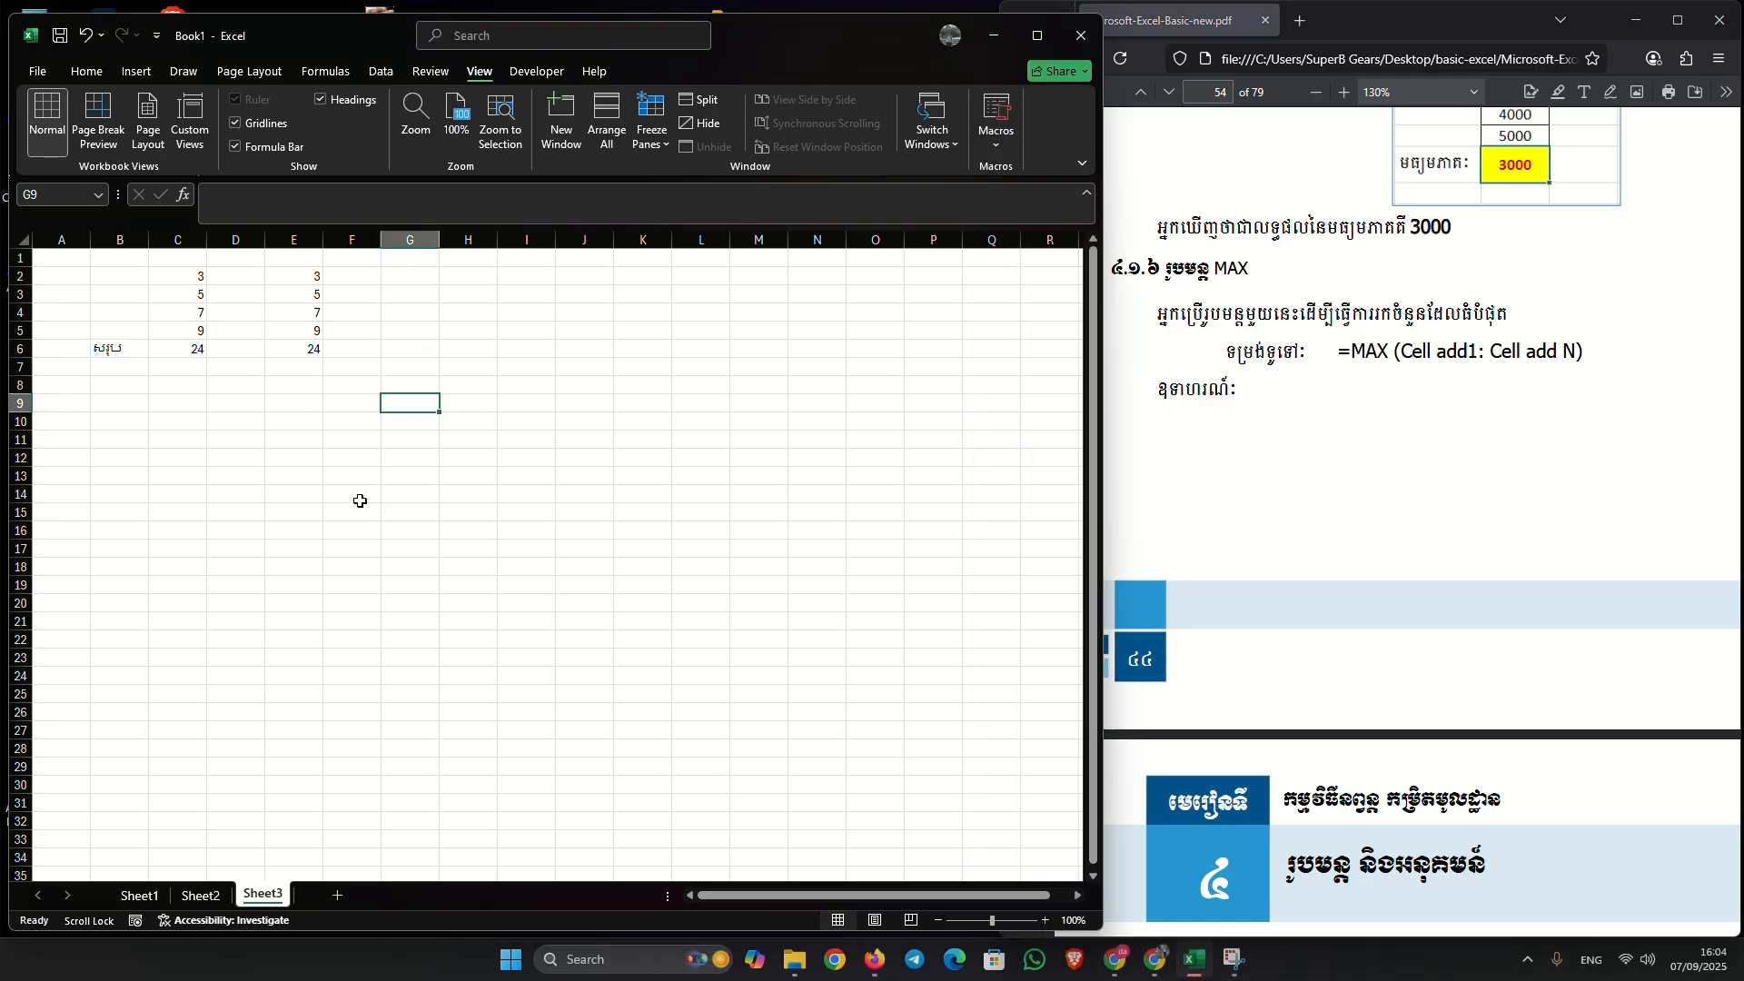
pyautogui.scroll(-7, 1293, 459)
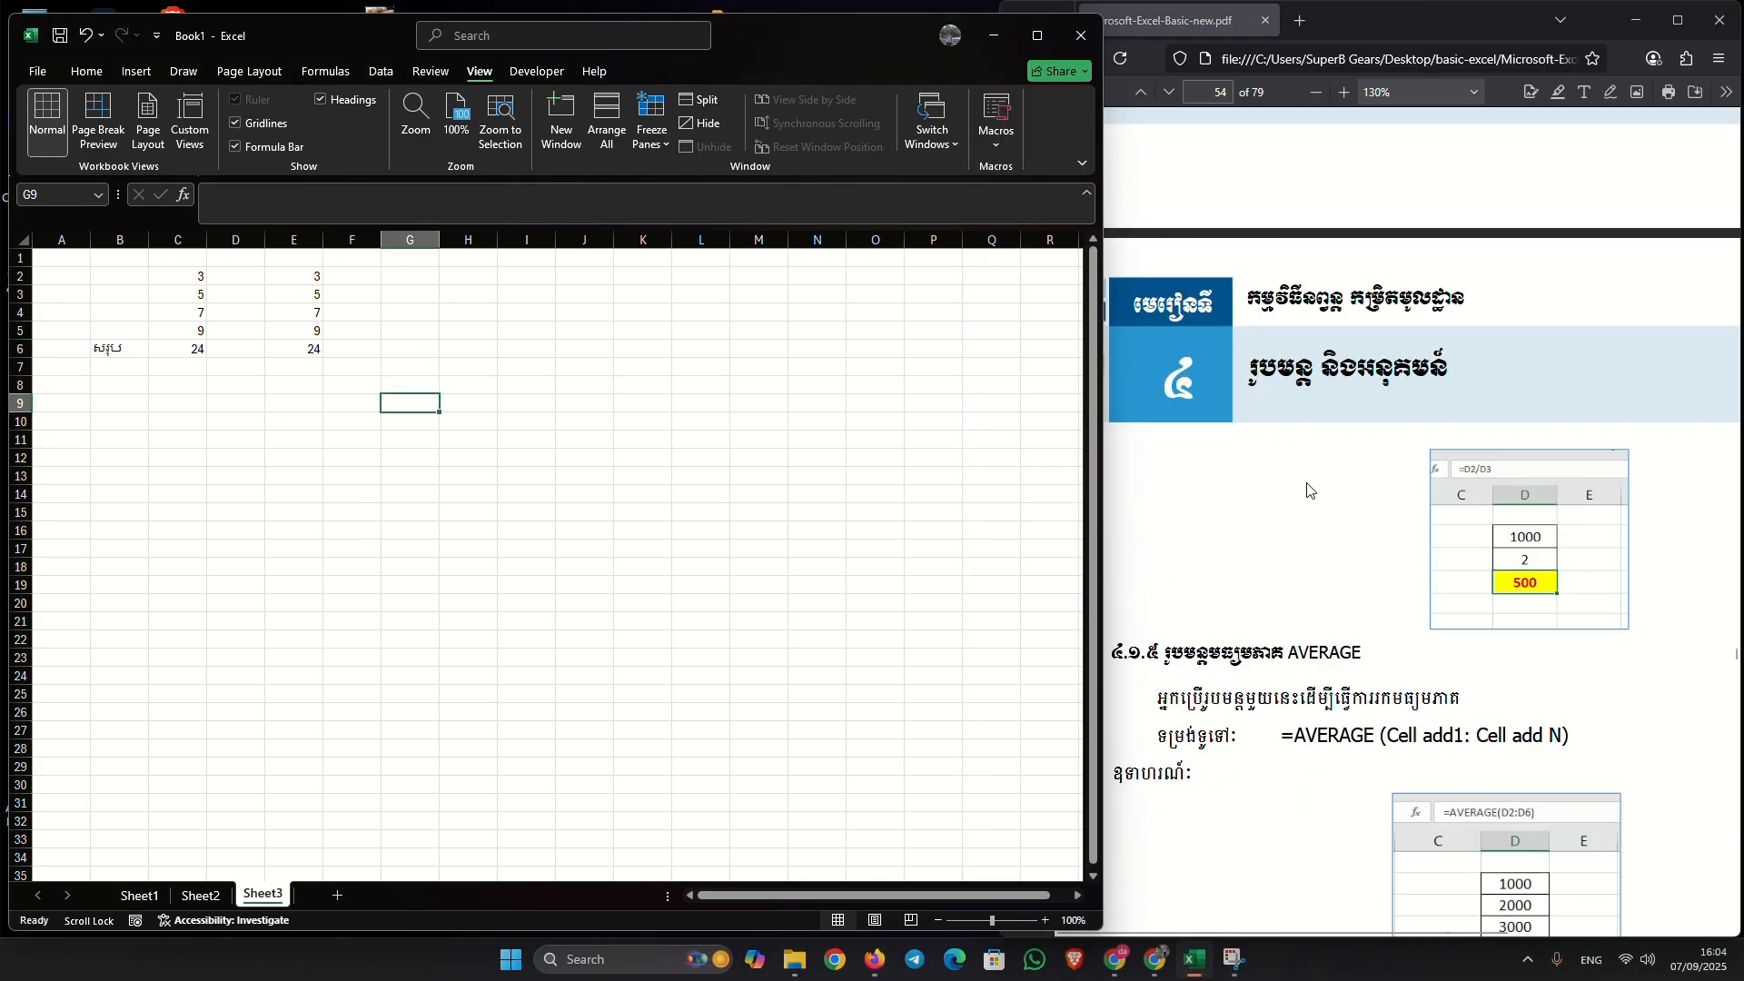
pyautogui.scroll(4, 1422, 634)
pyautogui.scroll(-5, 1380, 638)
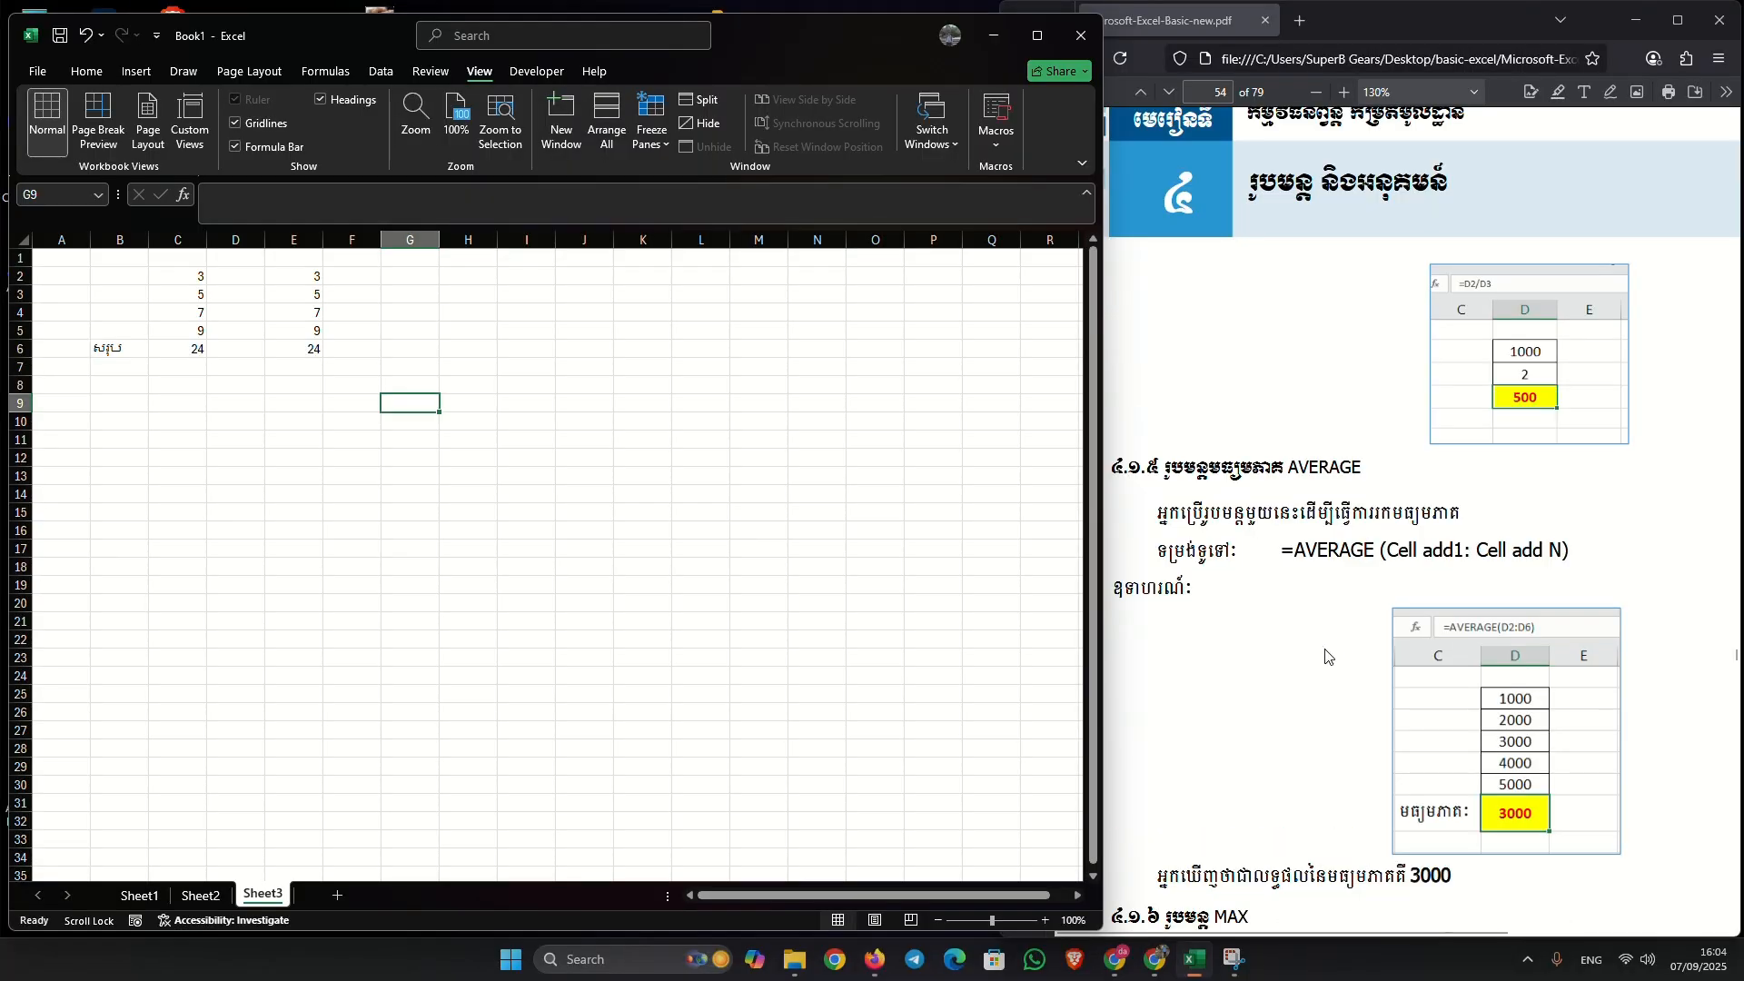
pyautogui.click(188, 405)
pyautogui.write('-')
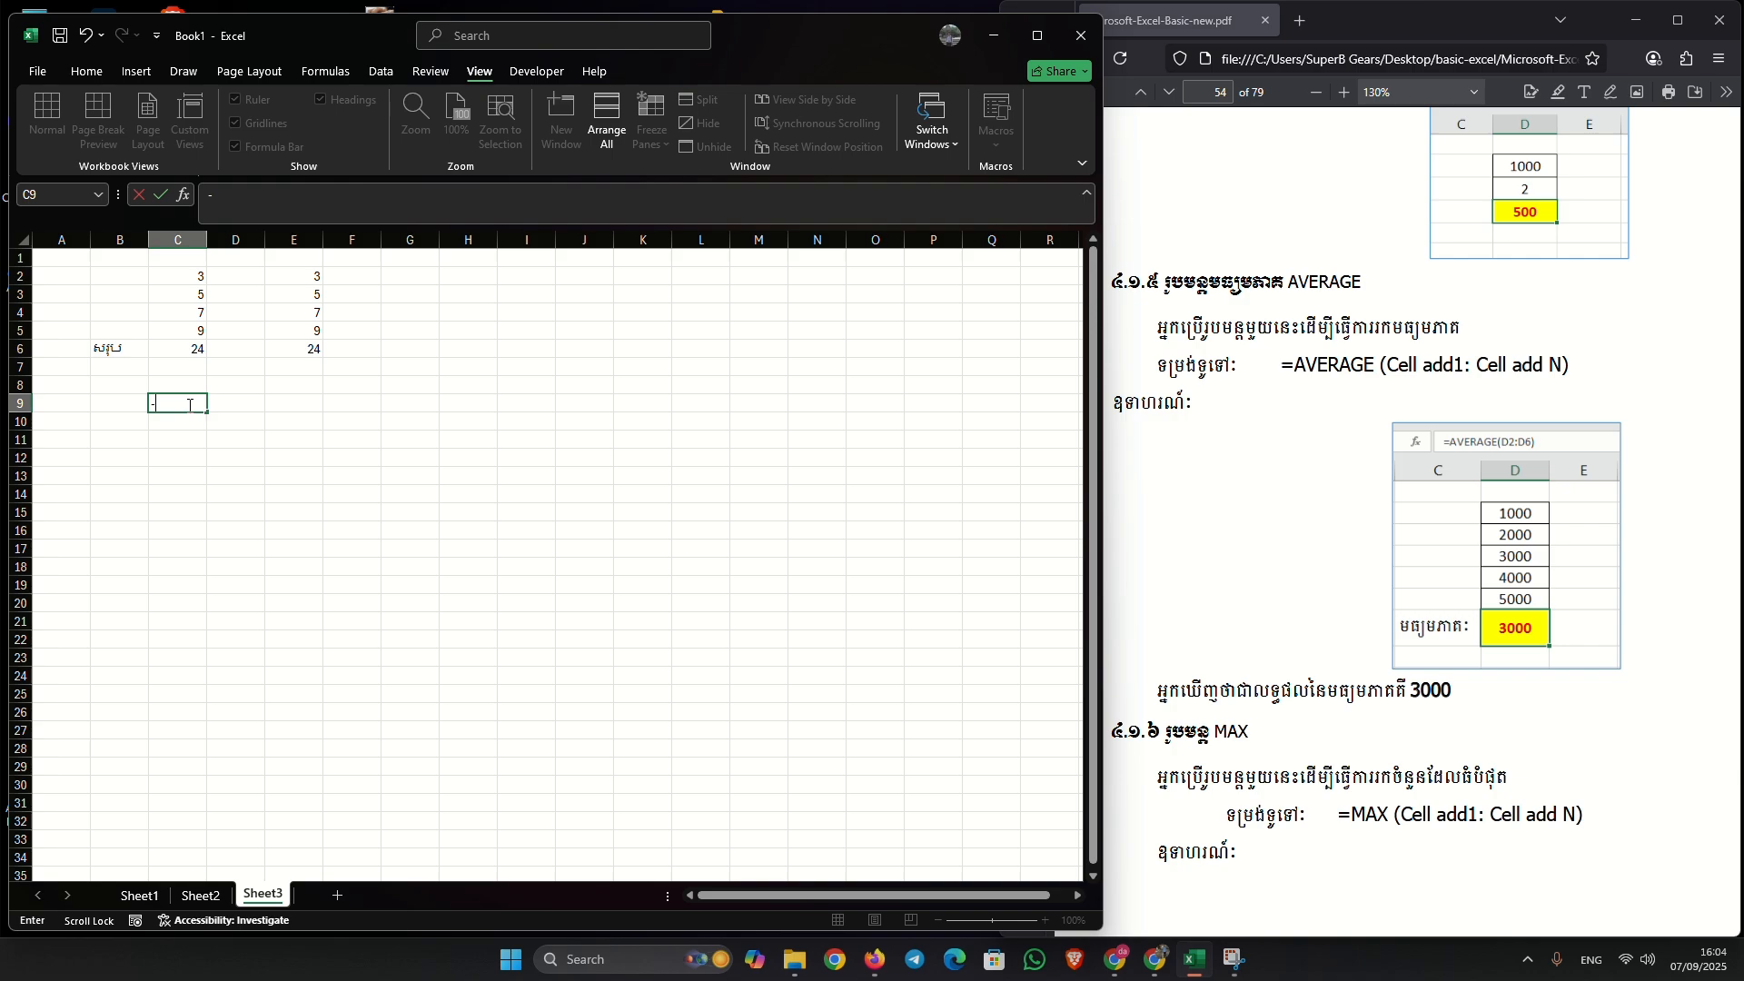
pyautogui.write('=a')
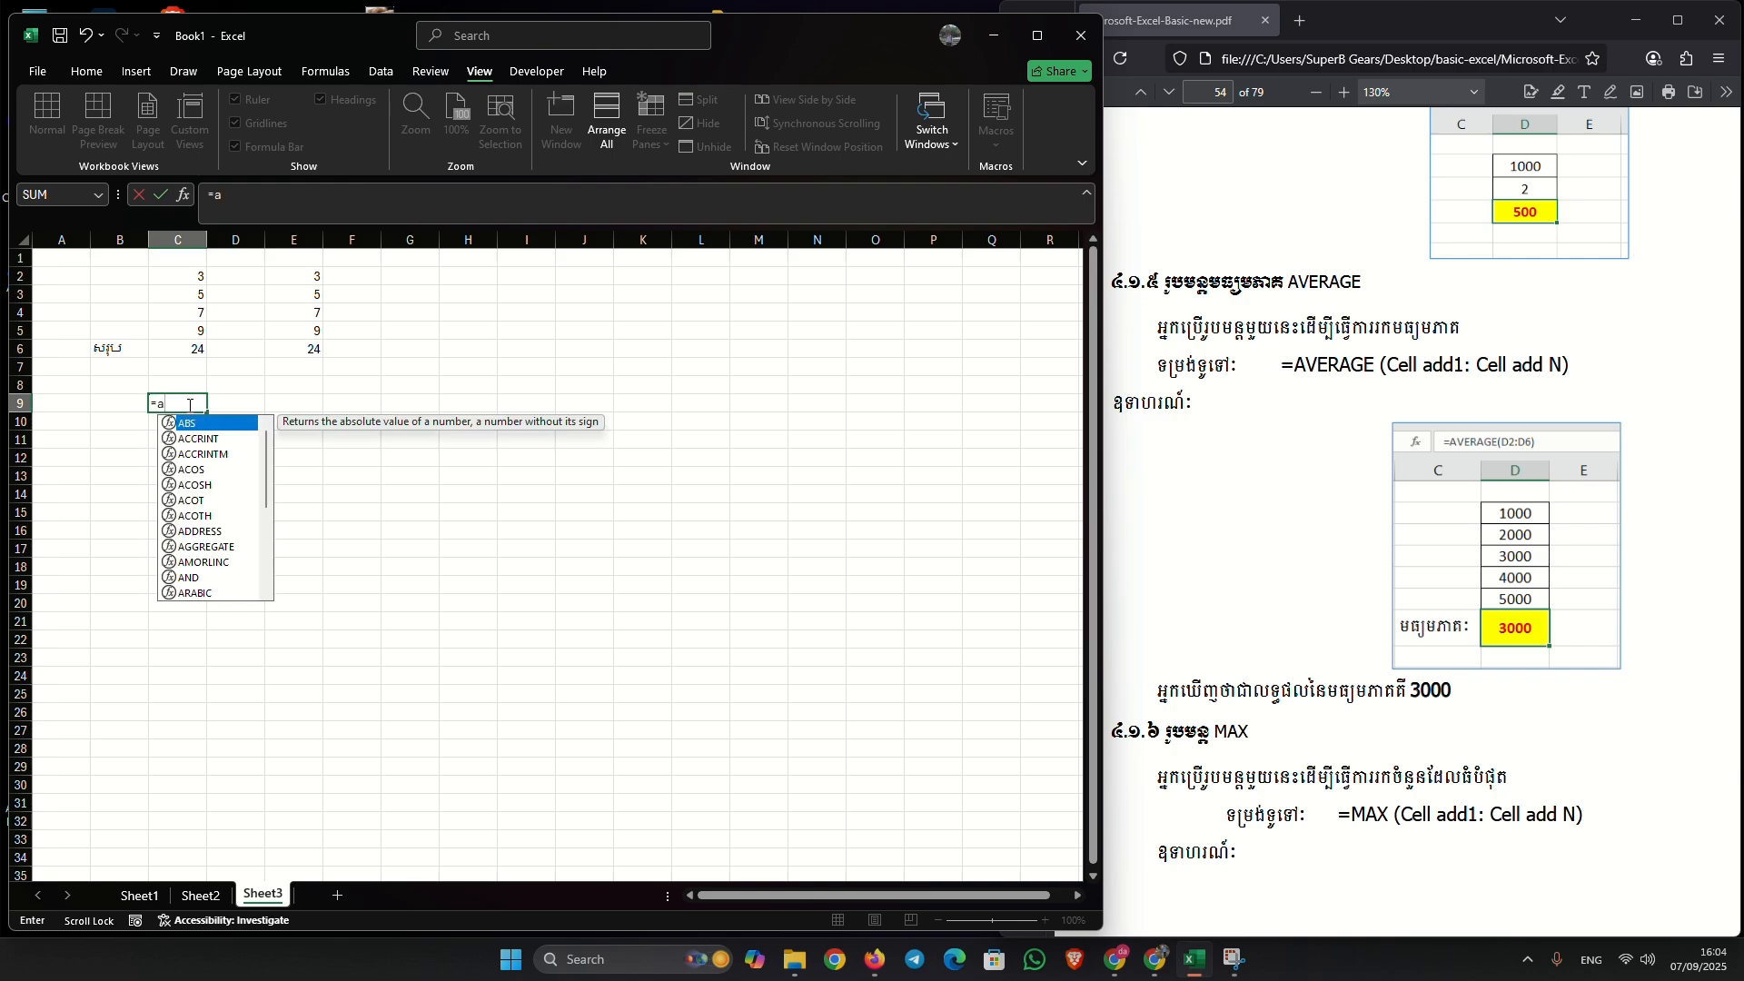
pyautogui.write('ver')
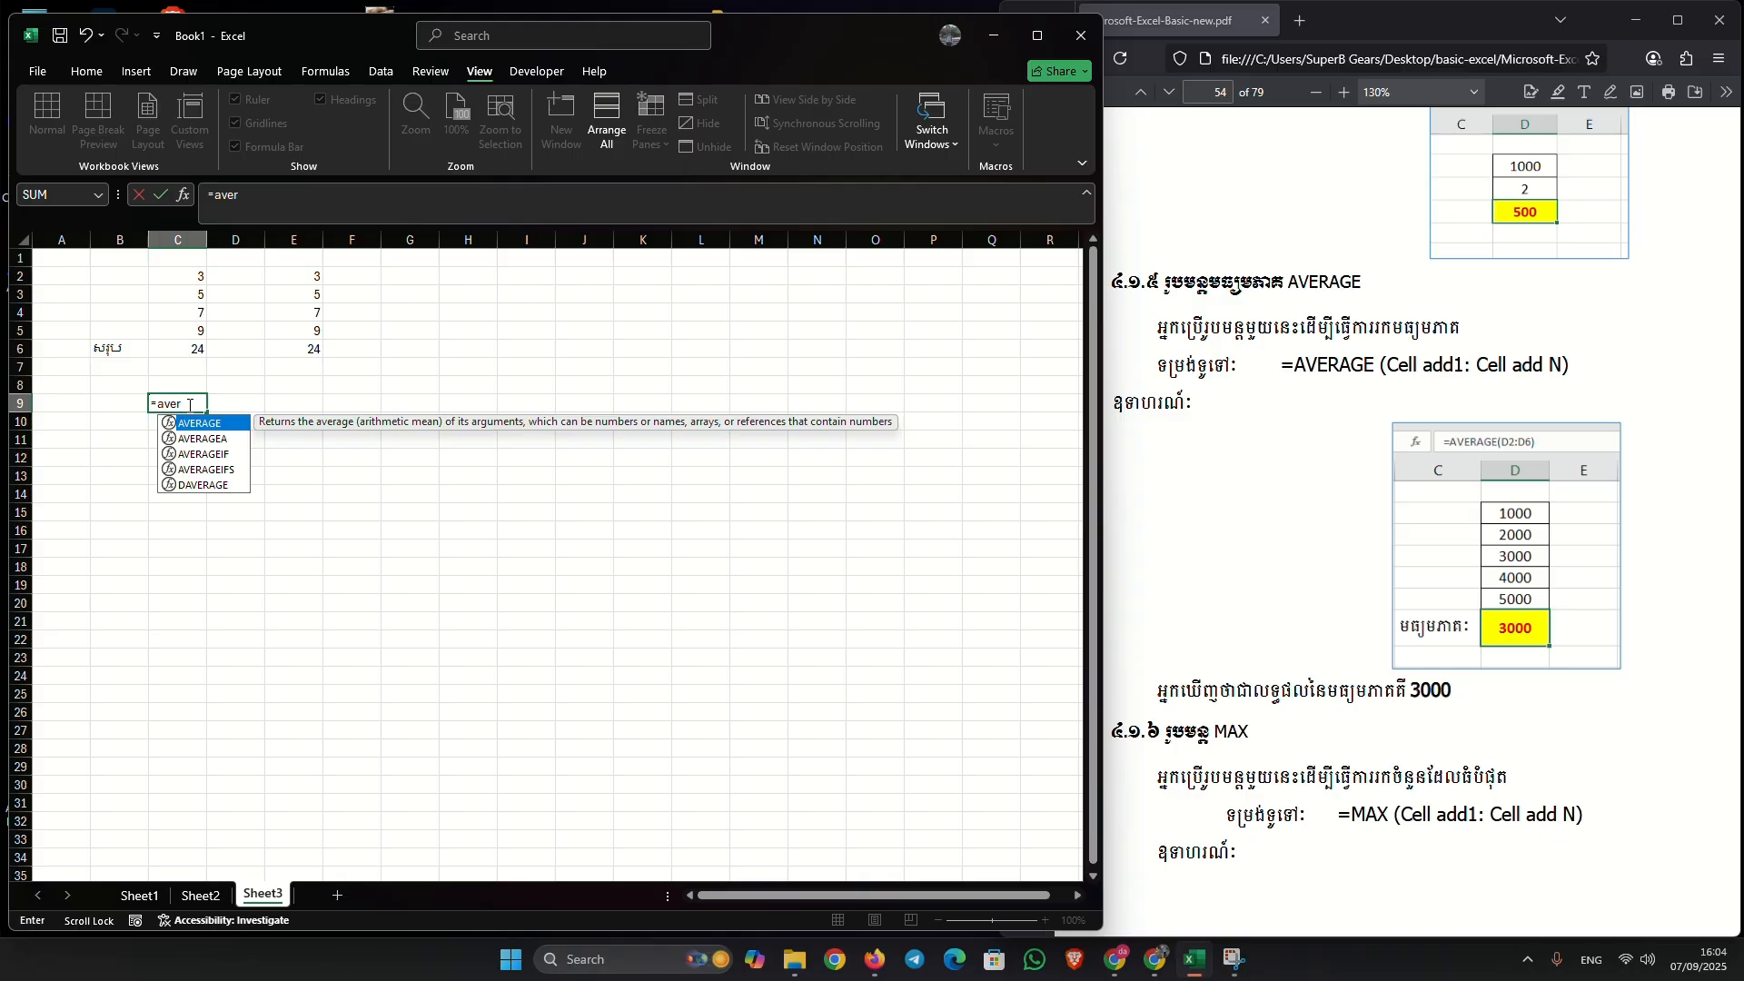
pyautogui.doubleClick(206, 424)
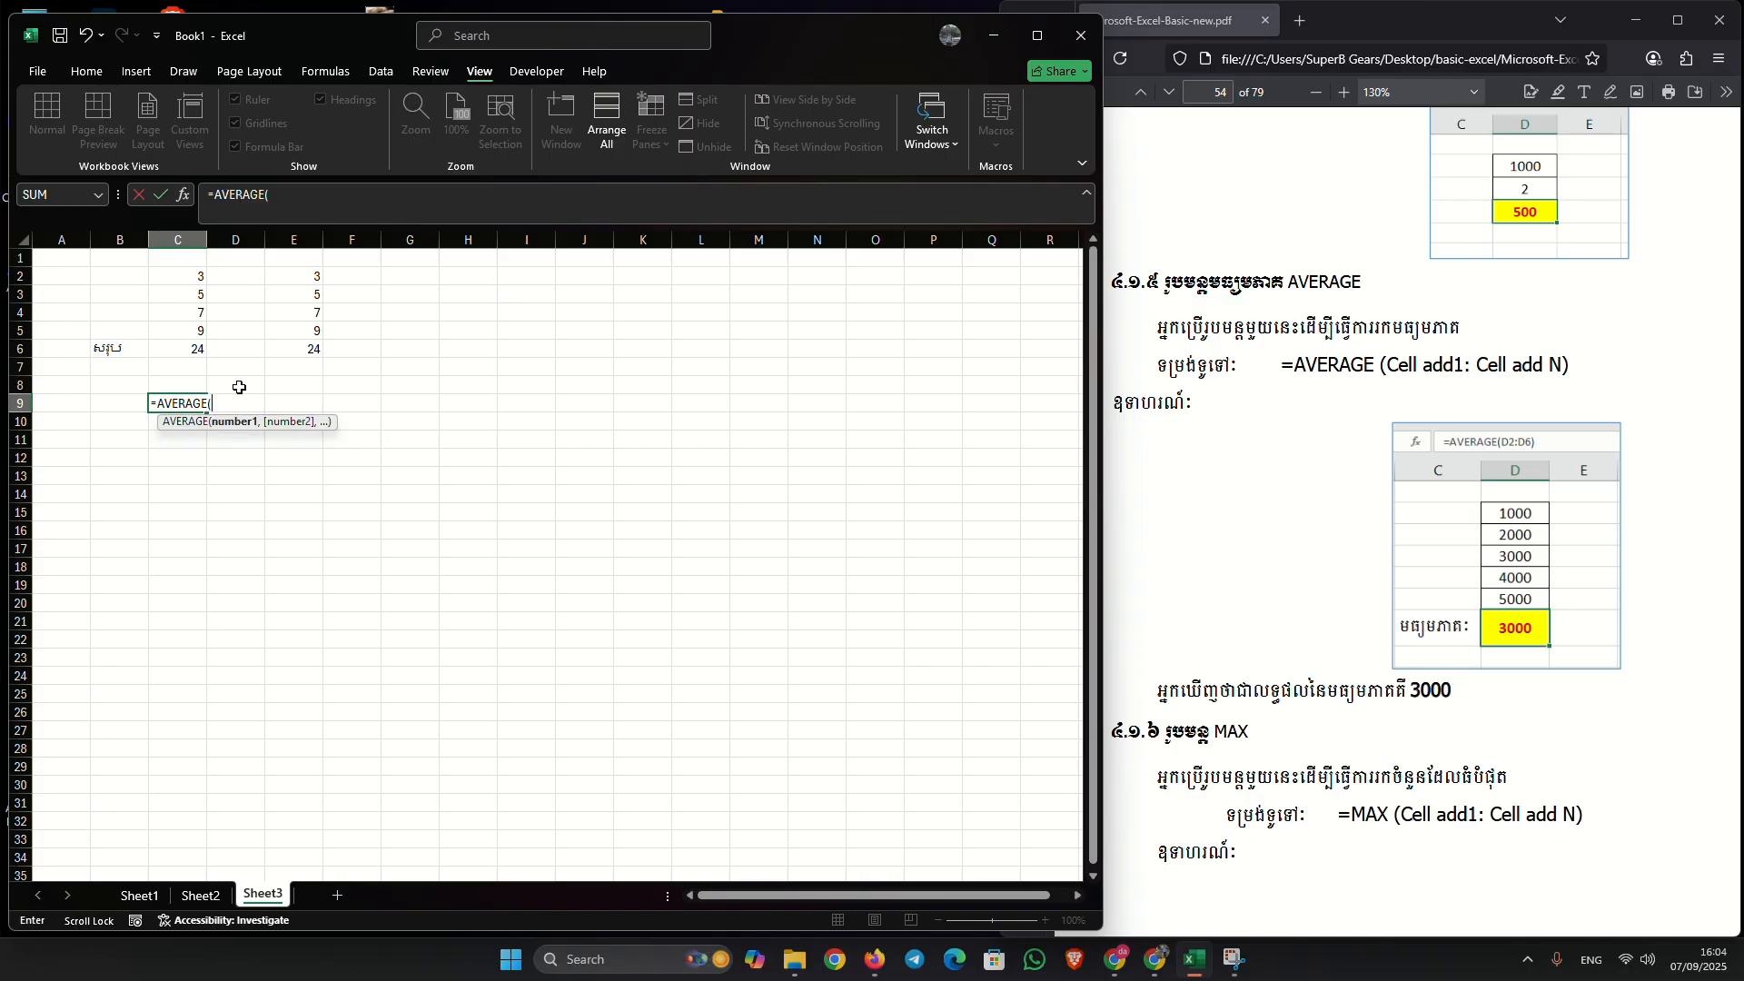
pyautogui.click(181, 273)
pyautogui.moveTo(181, 273); pyautogui.dragTo(196, 341)
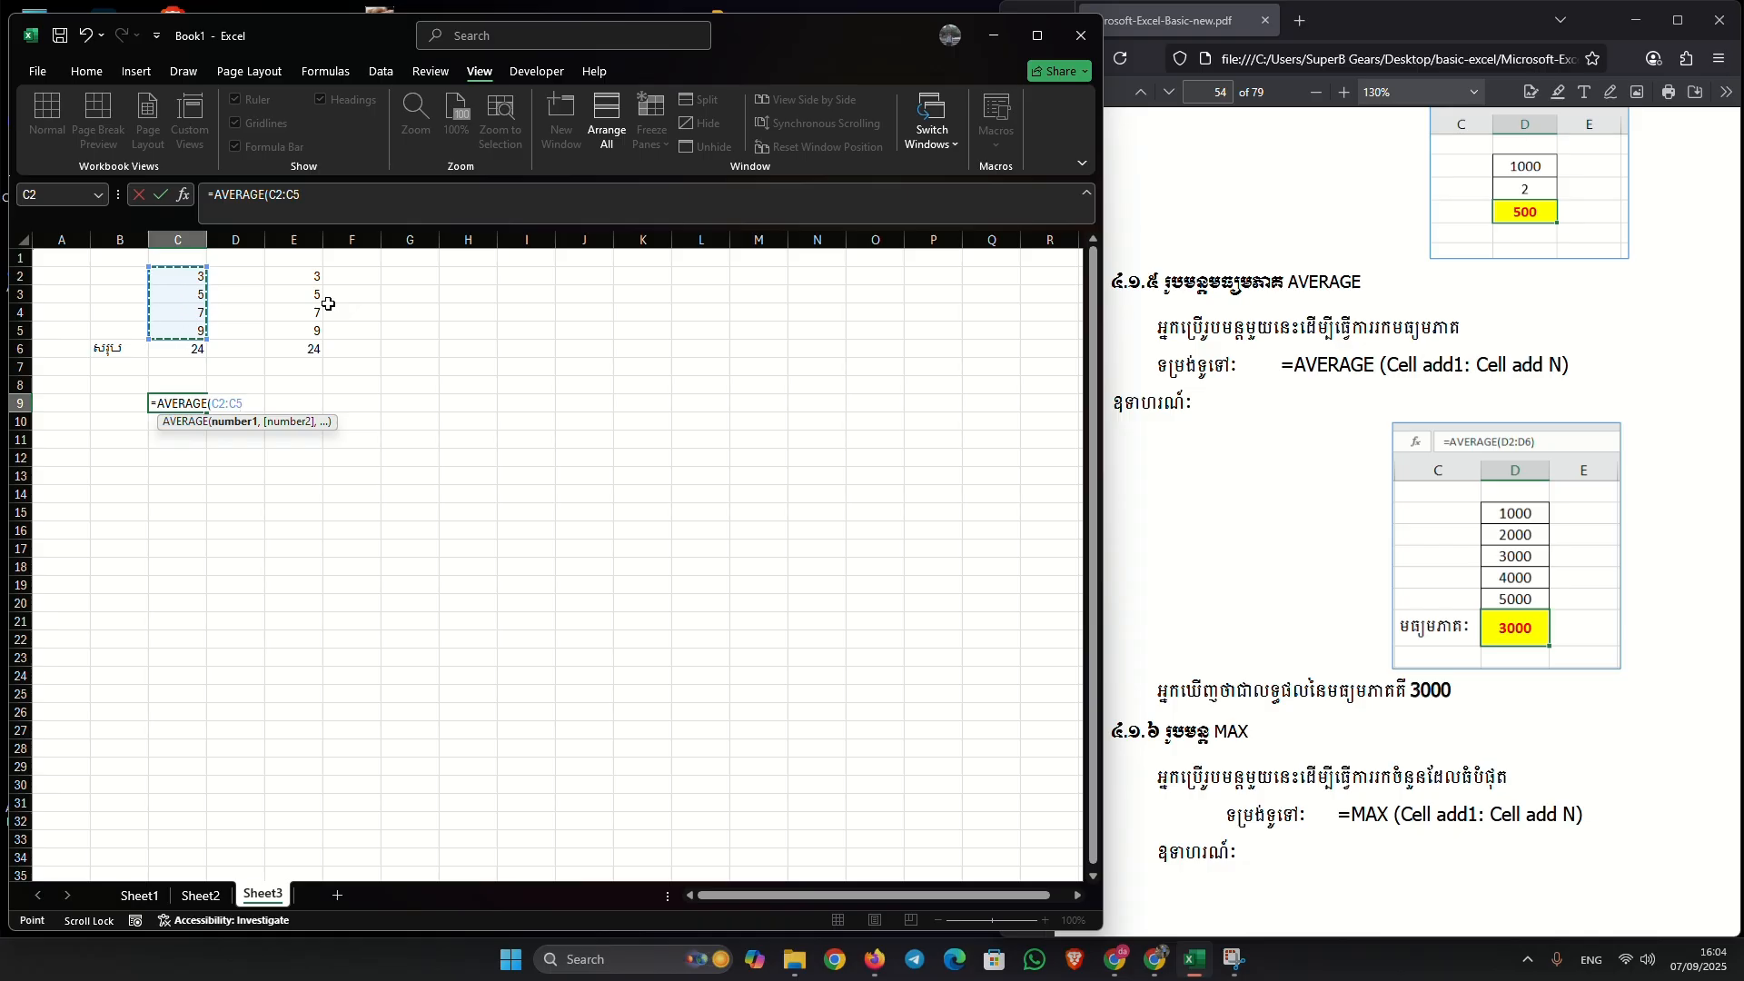
pyautogui.write(')')
pyautogui.press('Return')
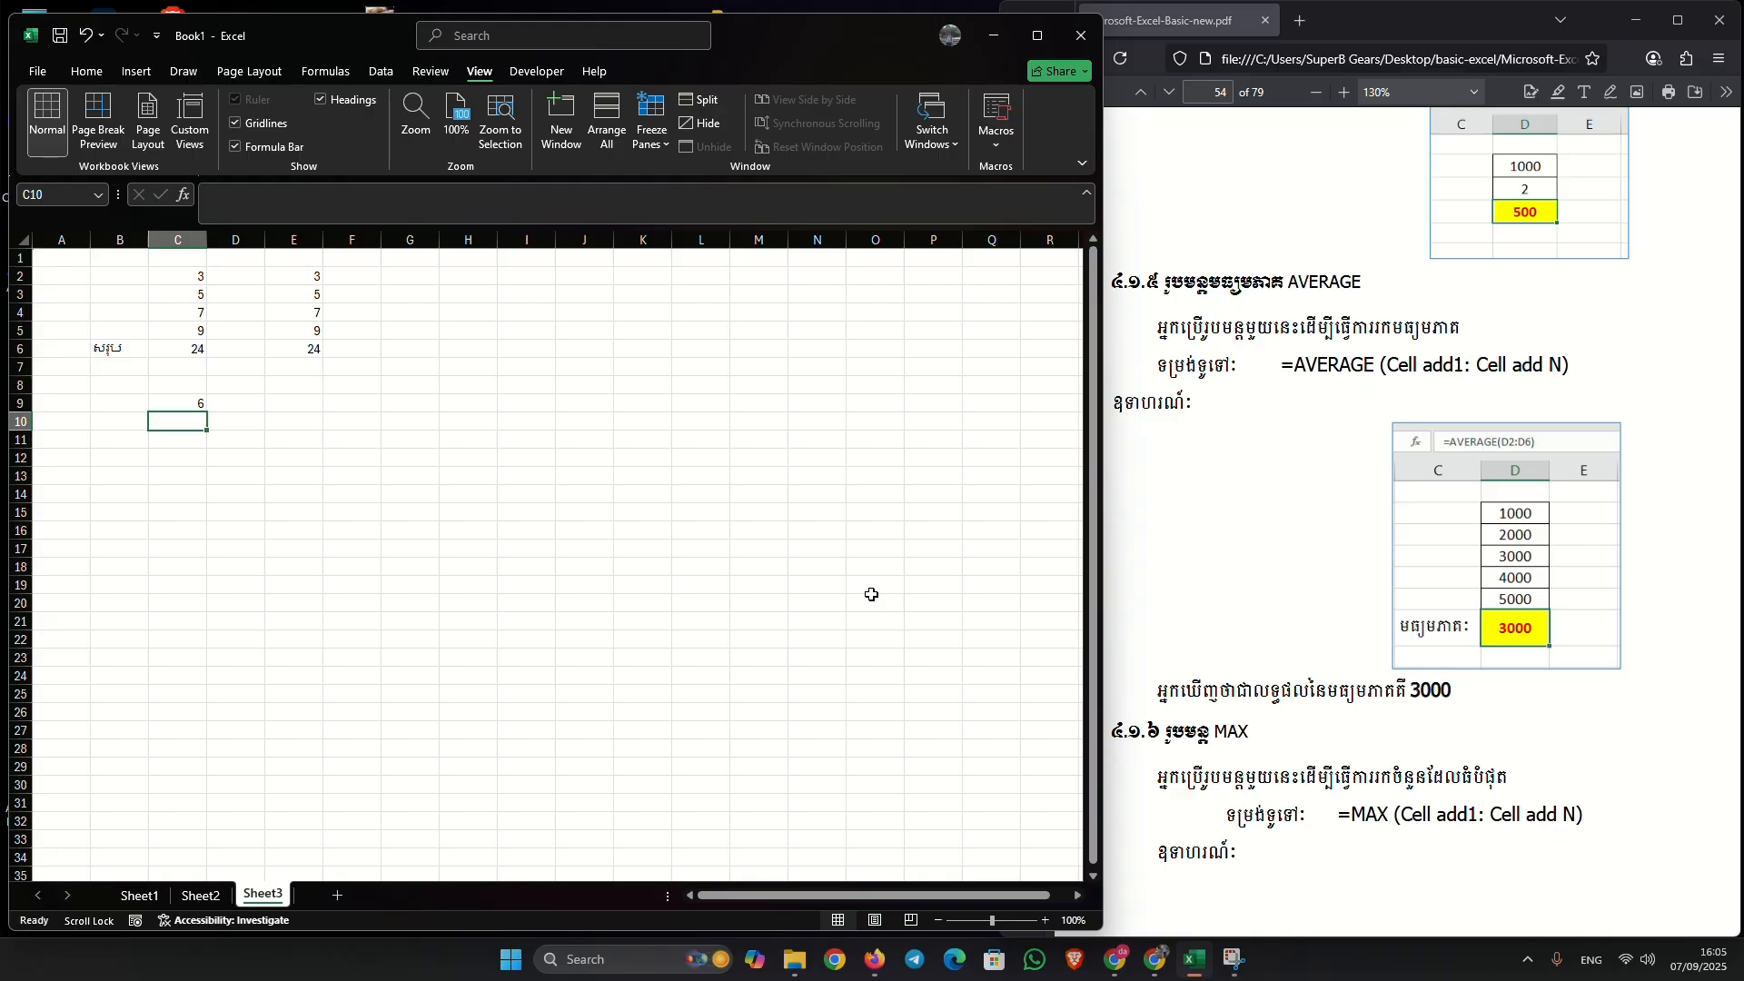
# Step: Review the AVERAGE formula in cell C9 and clear the cell
pyautogui.click(200, 400)
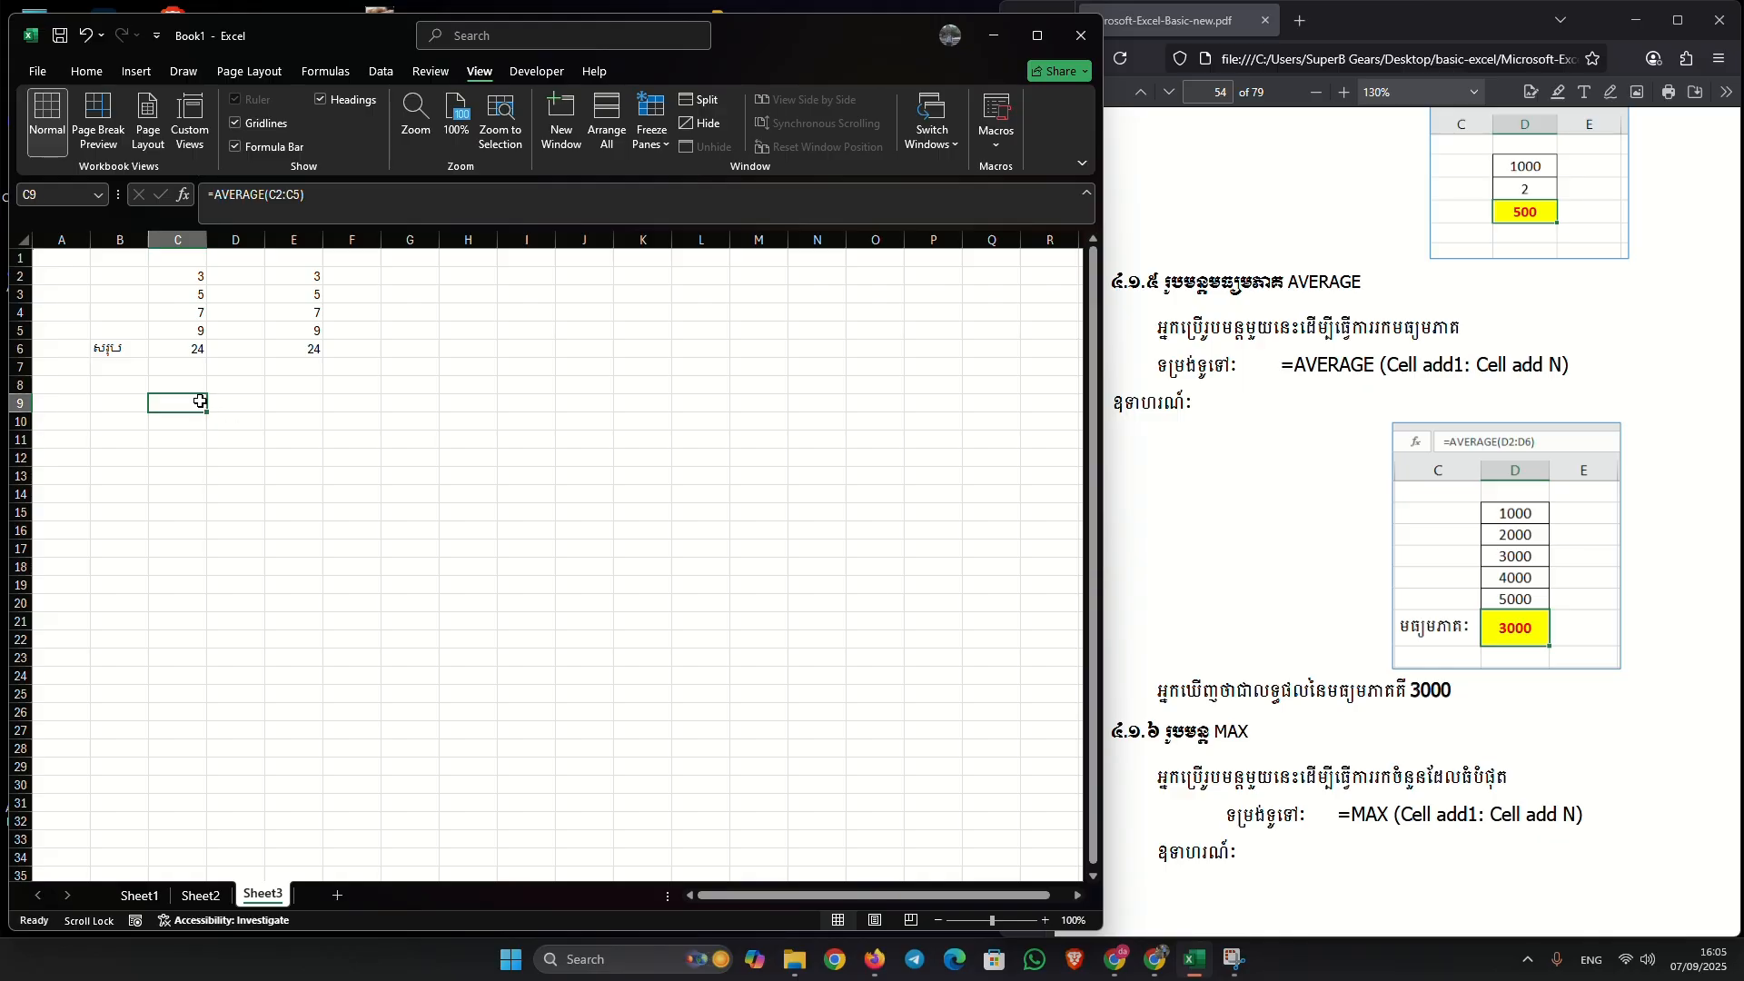
pyautogui.doubleClick(200, 401)
pyautogui.press('Escape')
pyautogui.press('Delete')
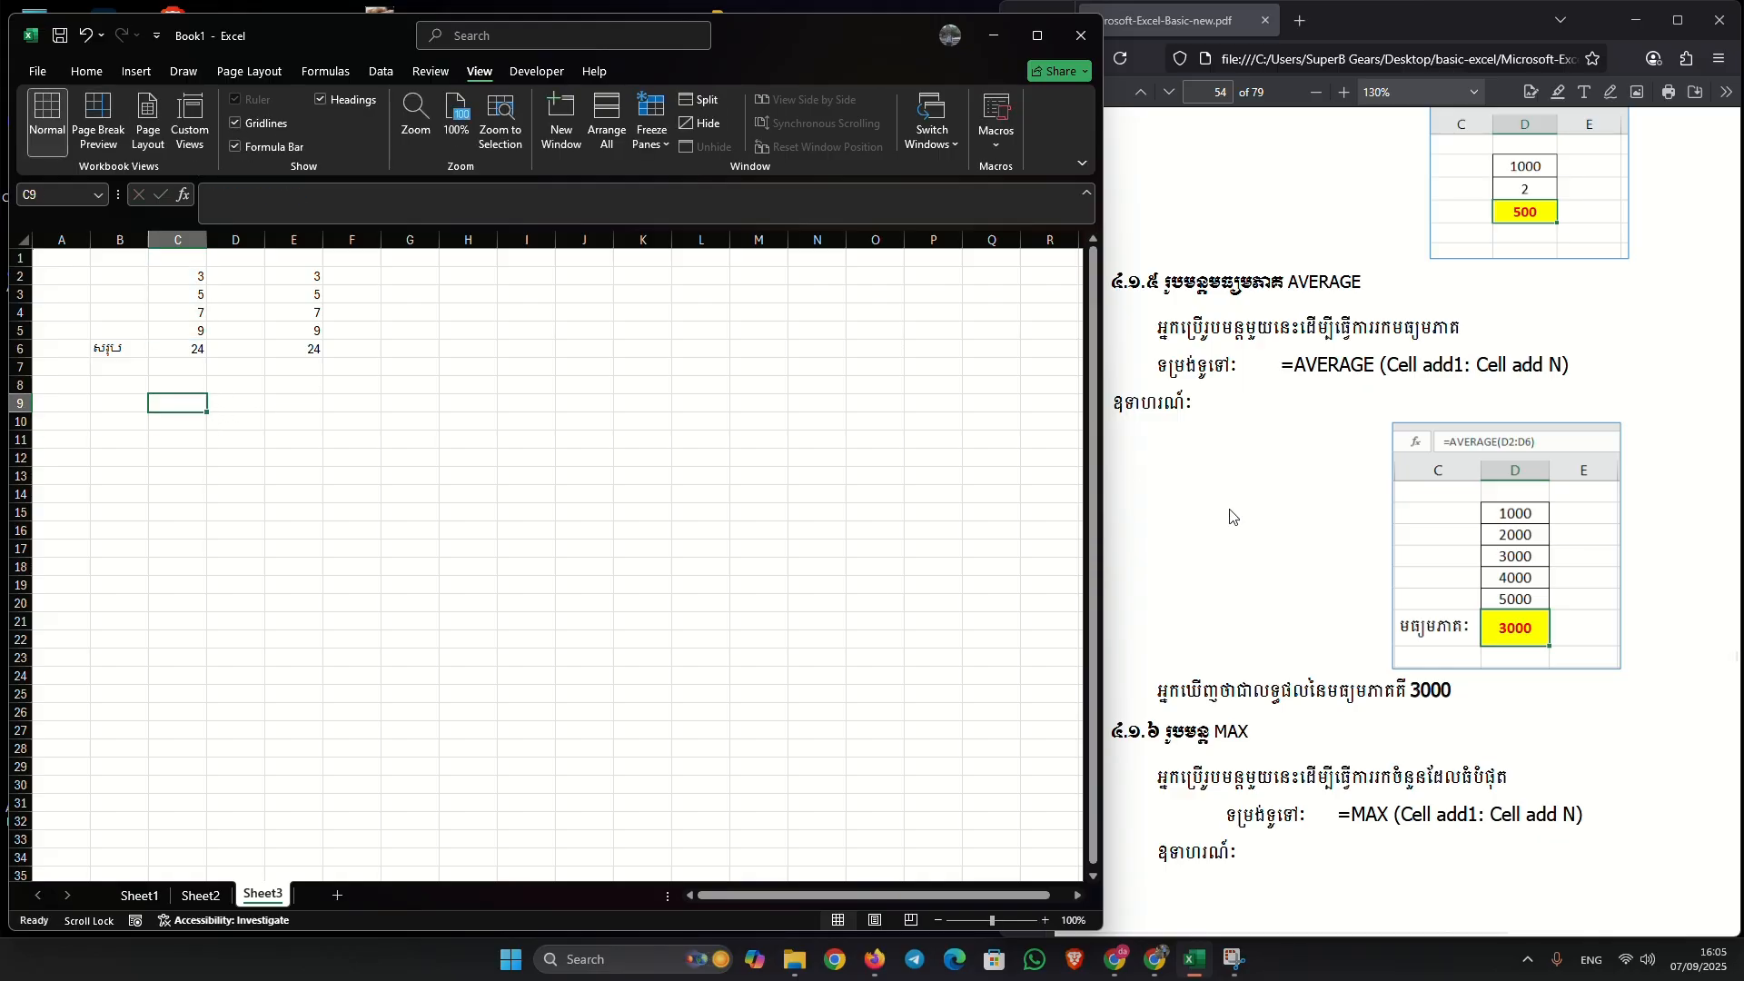
# Step: Following the lesson's MAX format, enter =MAX(C2:C5) in cell C9 and review the entered formula
pyautogui.scroll(-4, 1230, 517)
pyautogui.scroll(2, 1281, 513)
pyautogui.scroll(-1, 1351, 463)
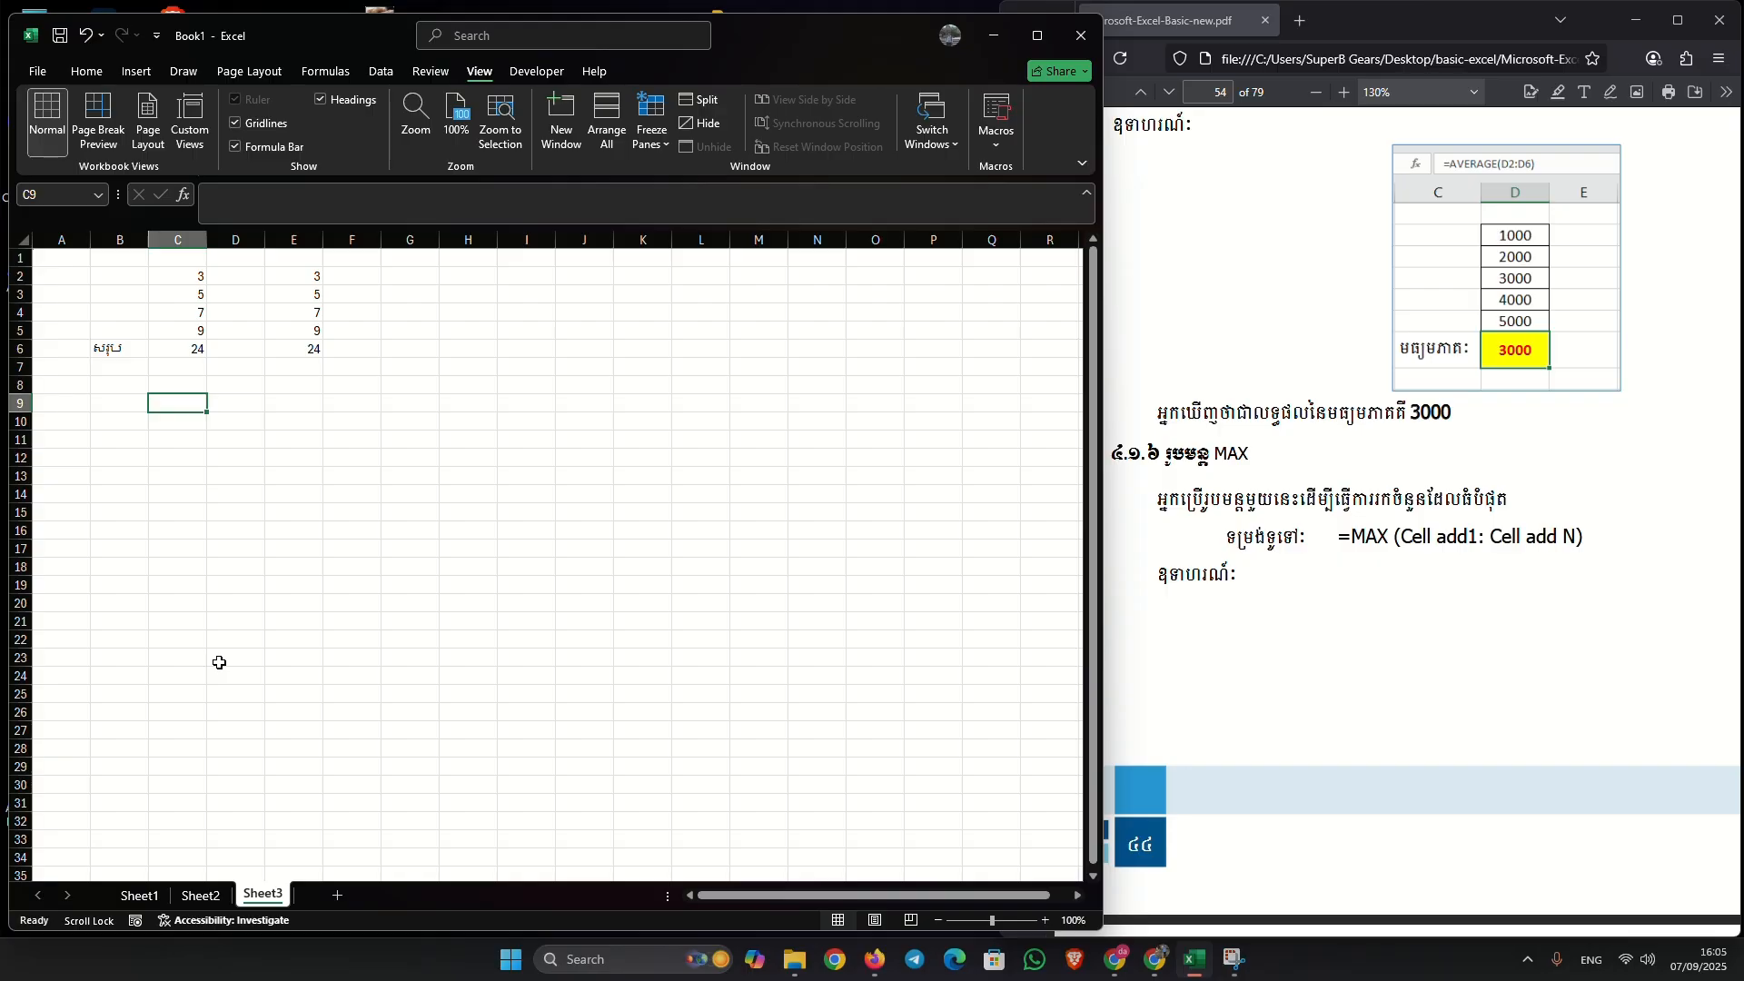
pyautogui.moveTo(191, 402); pyautogui.dragTo(826, 641)
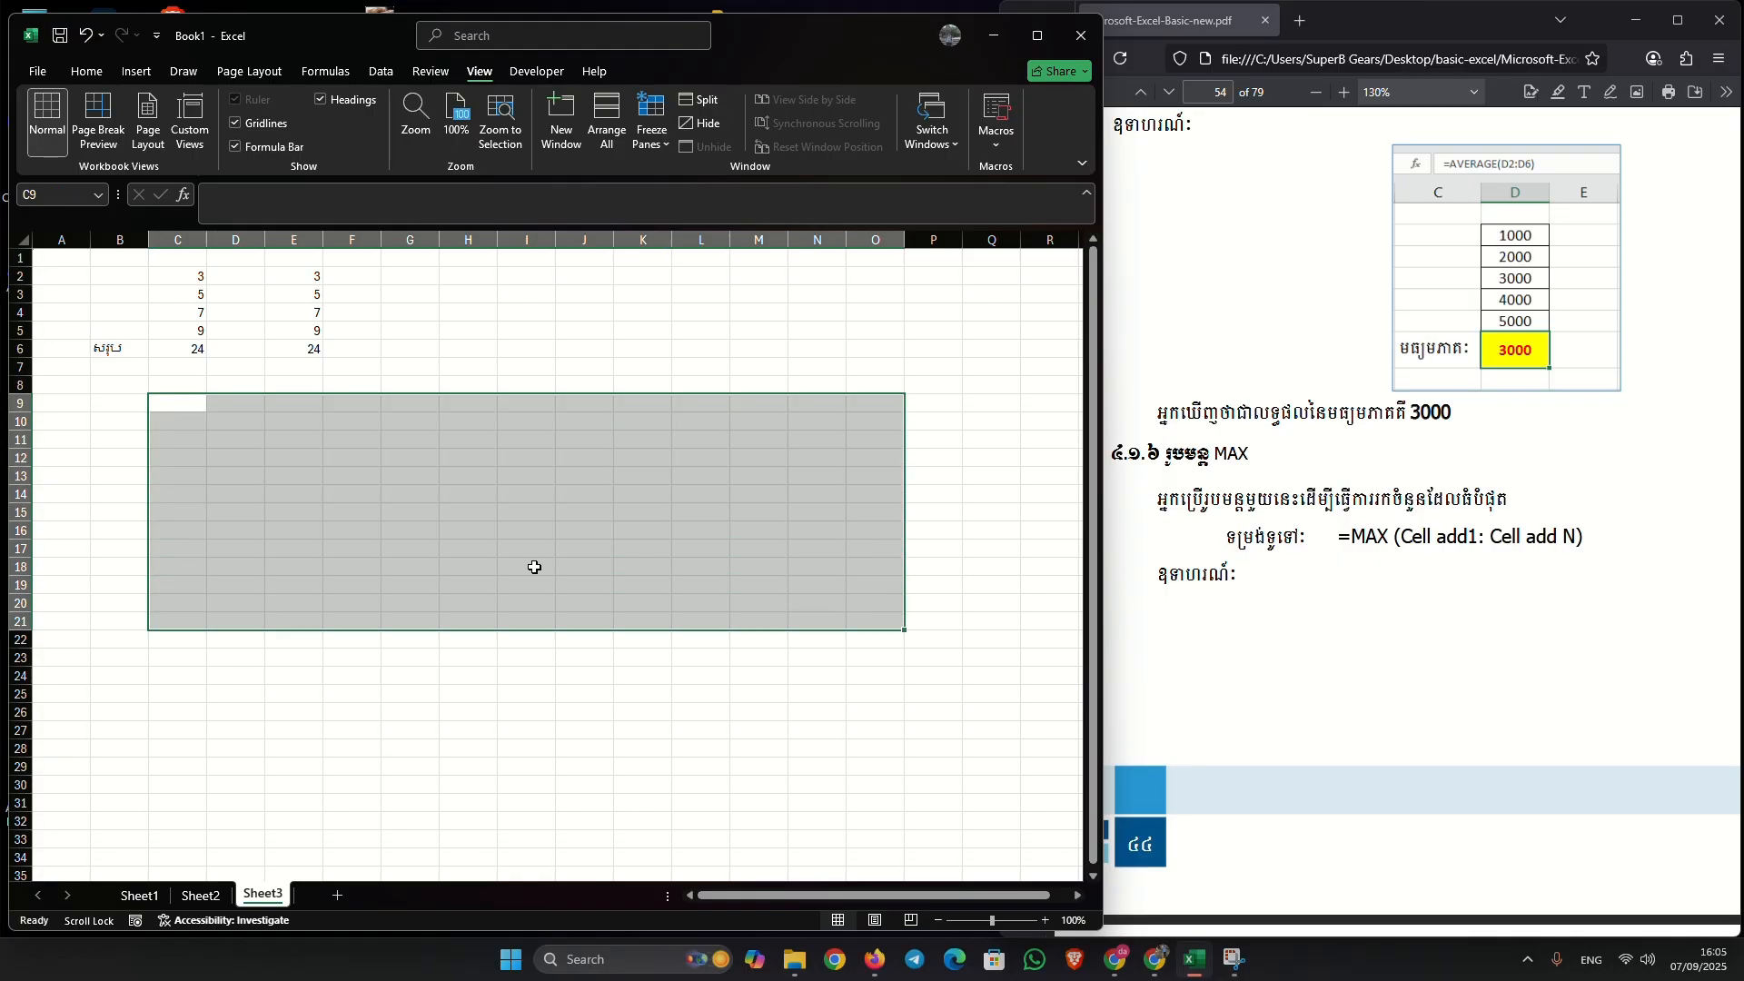
pyautogui.click(527, 565)
pyautogui.click(179, 404)
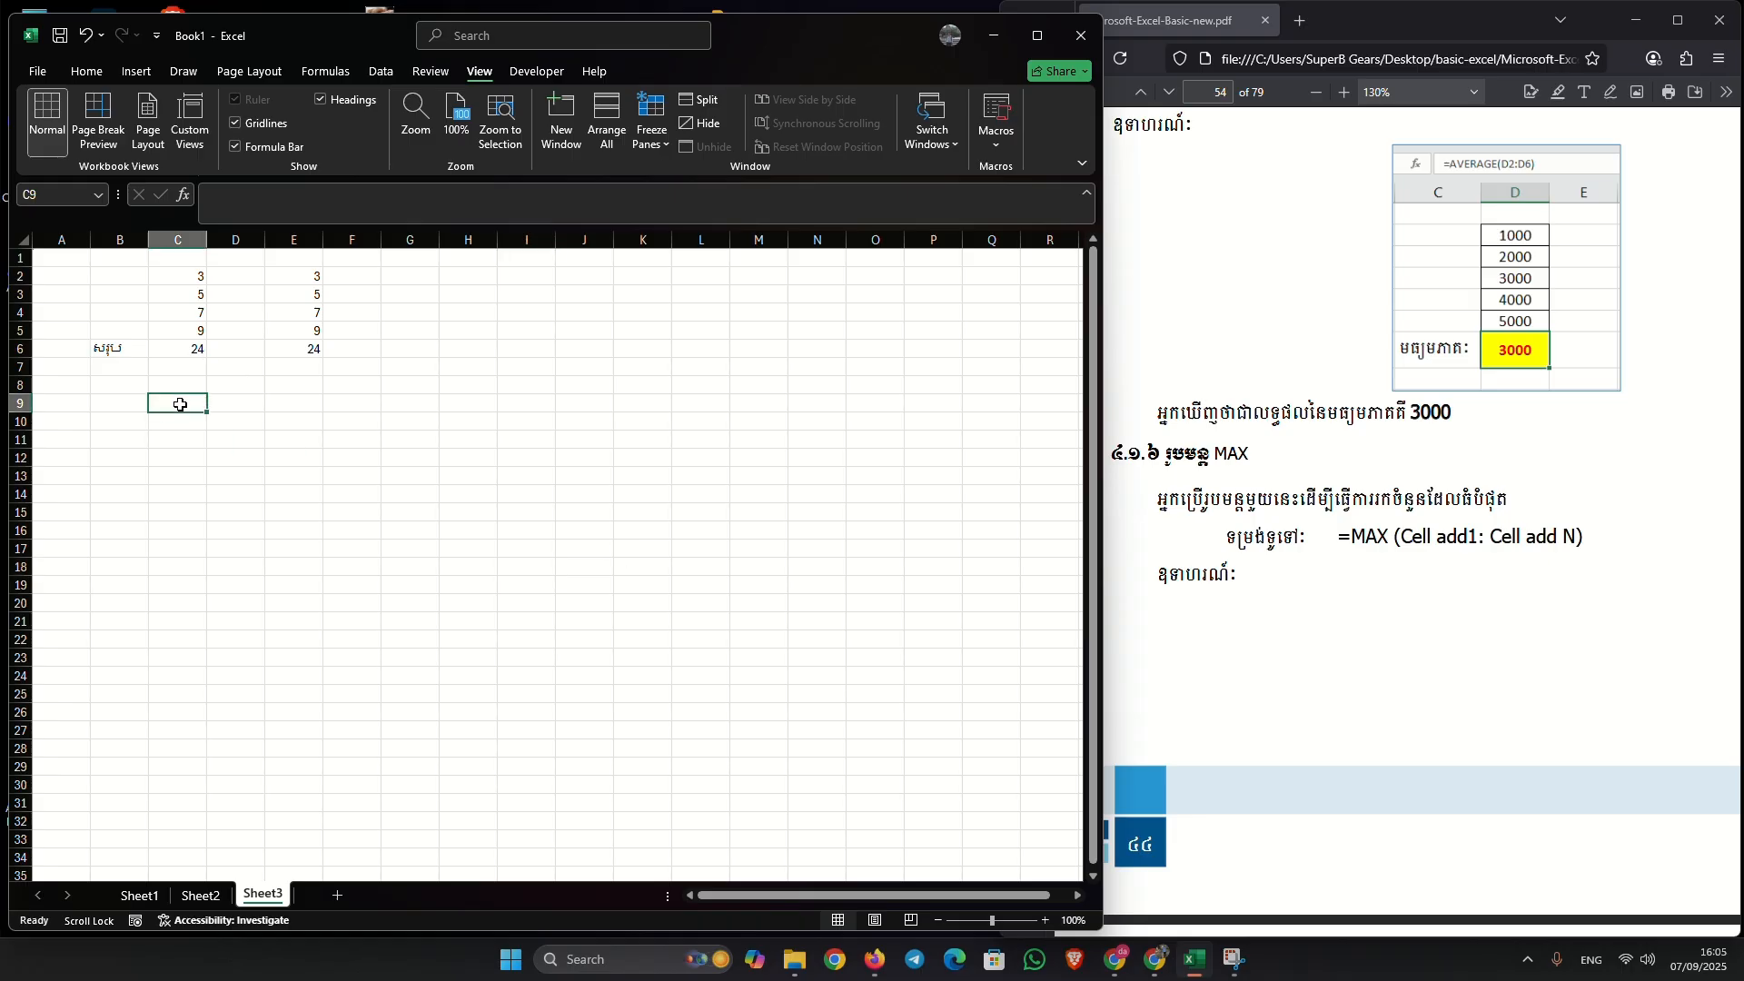
pyautogui.write('=max')
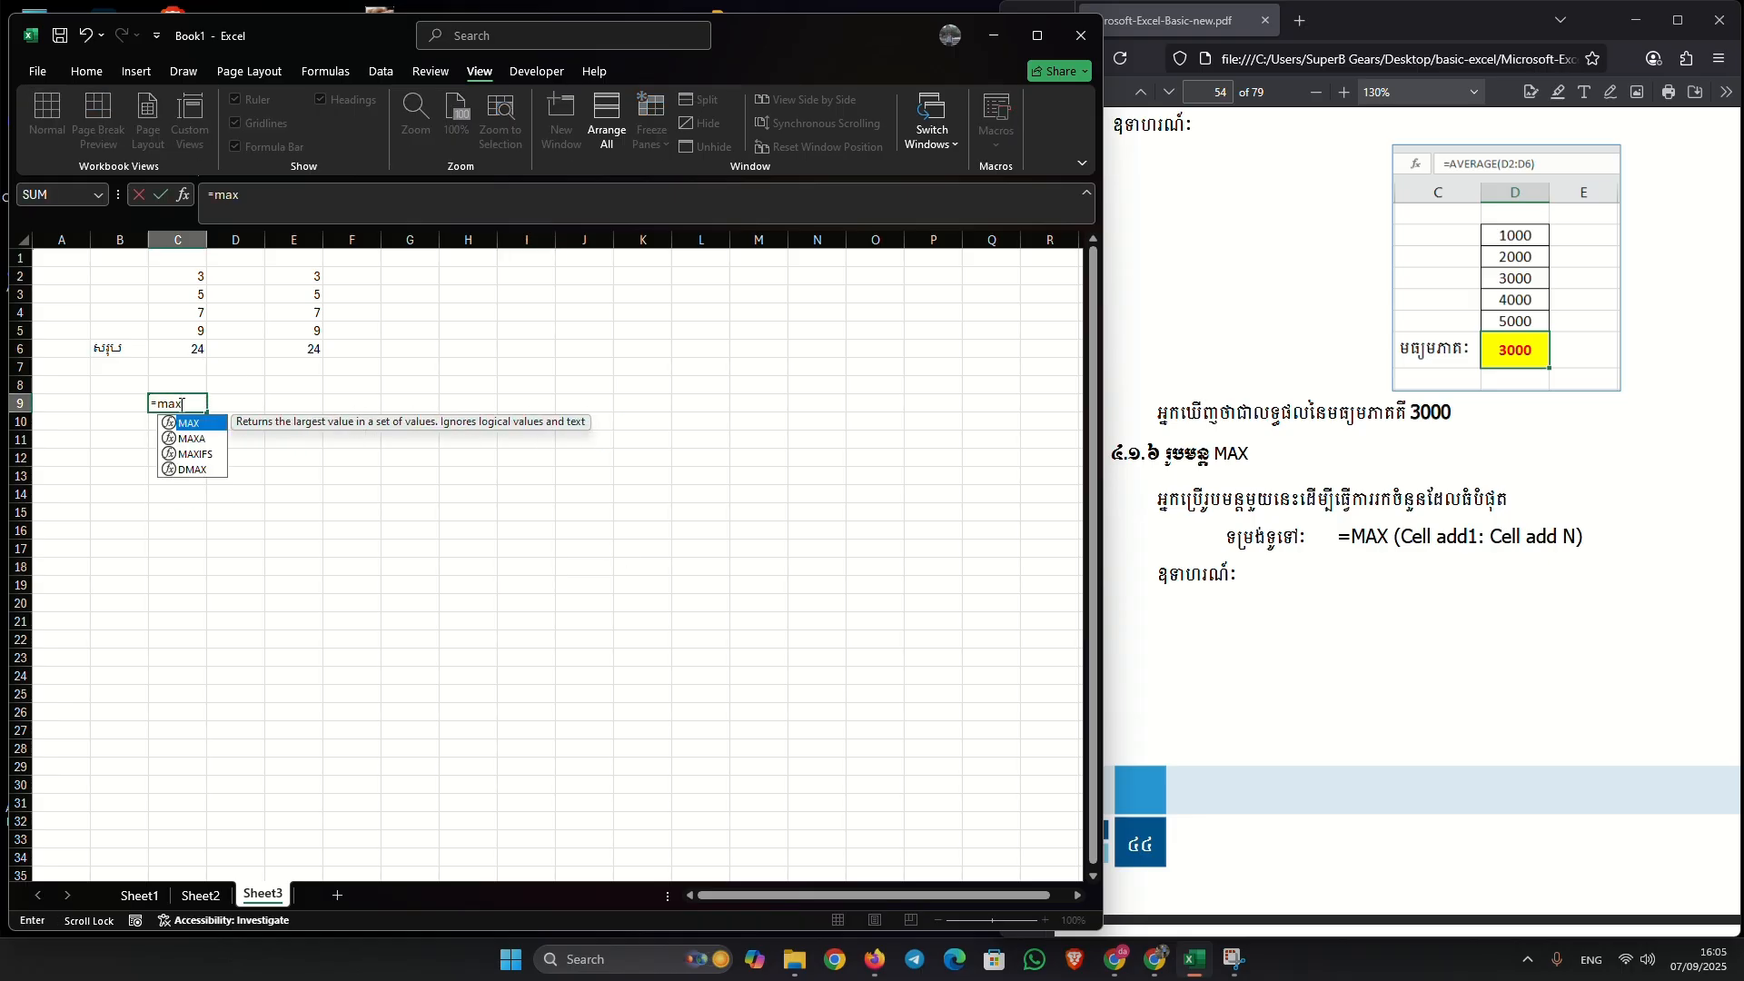
pyautogui.write('(')
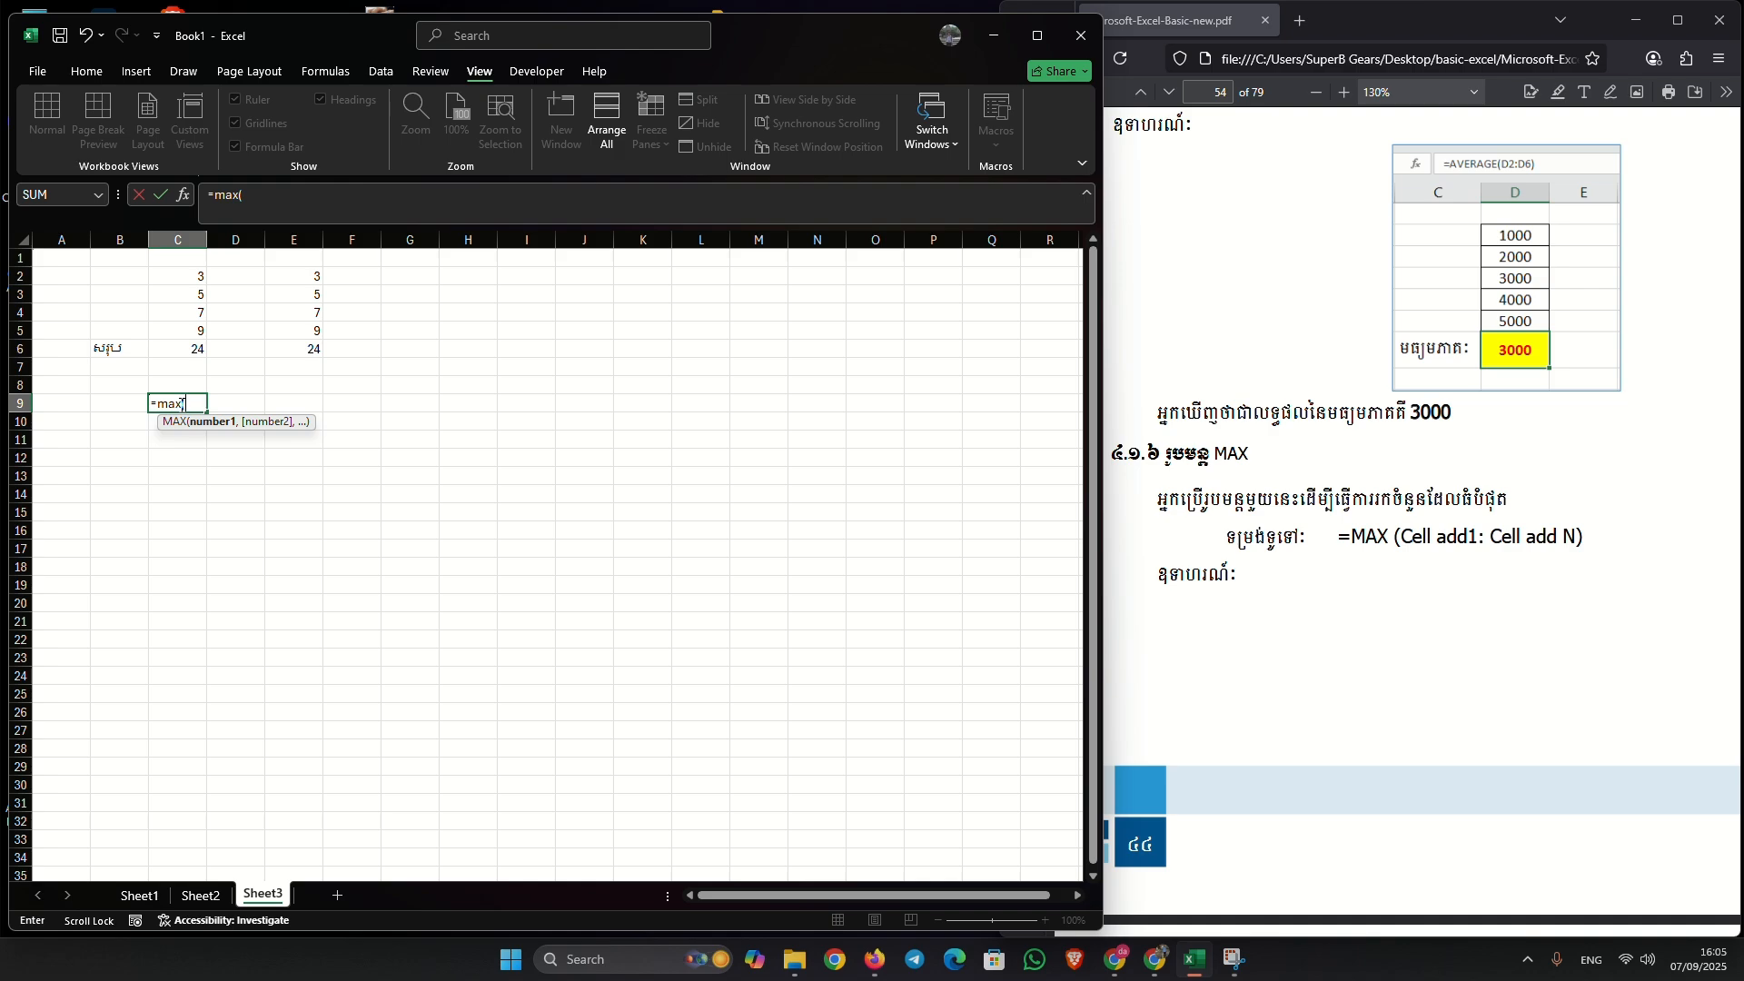
pyautogui.moveTo(177, 272); pyautogui.dragTo(184, 325)
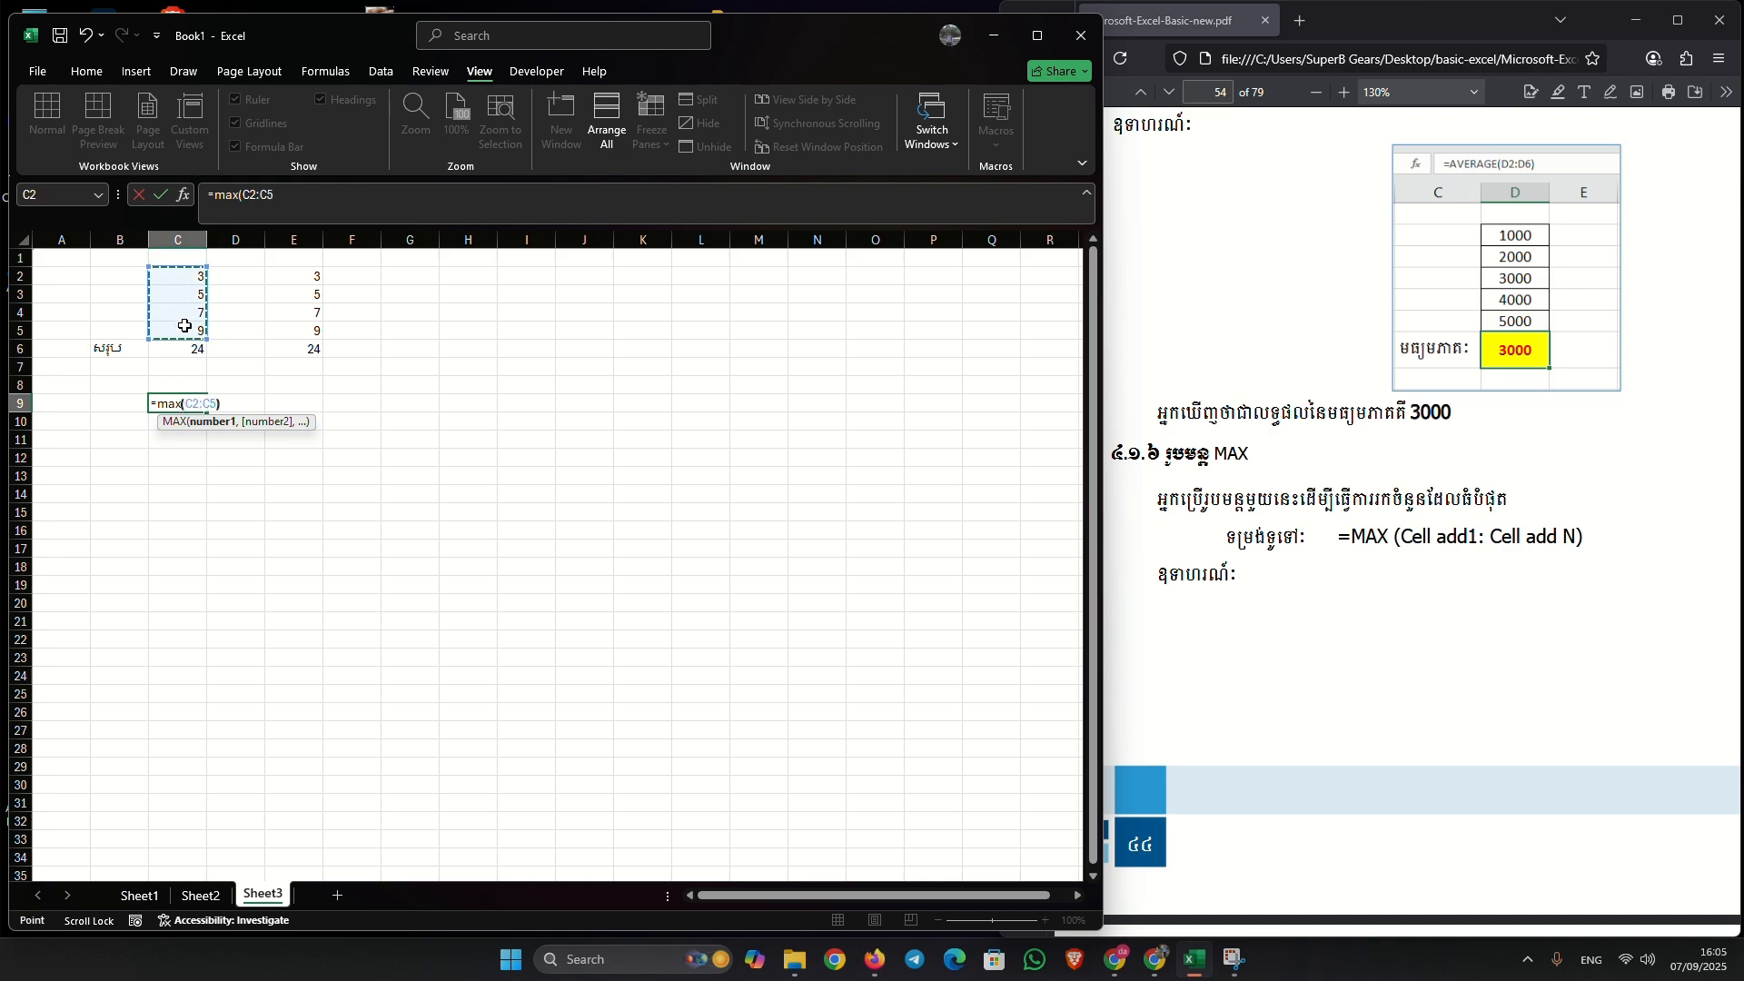
pyautogui.press('Return')
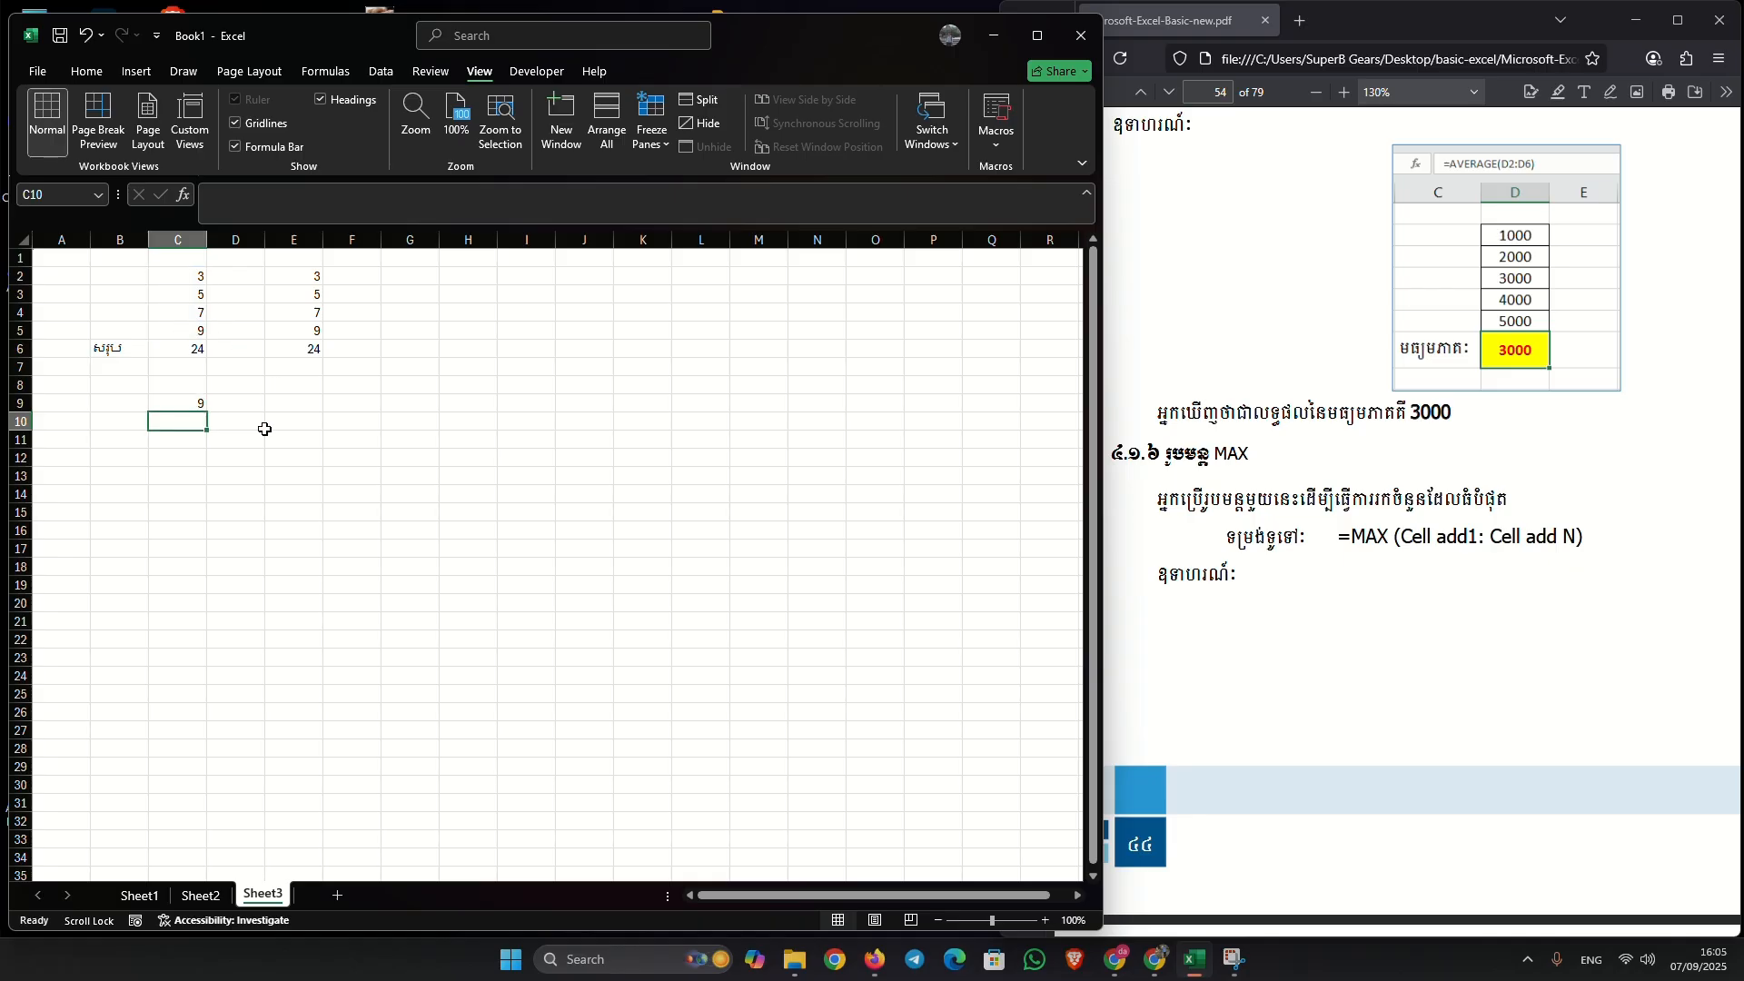
pyautogui.click(192, 408)
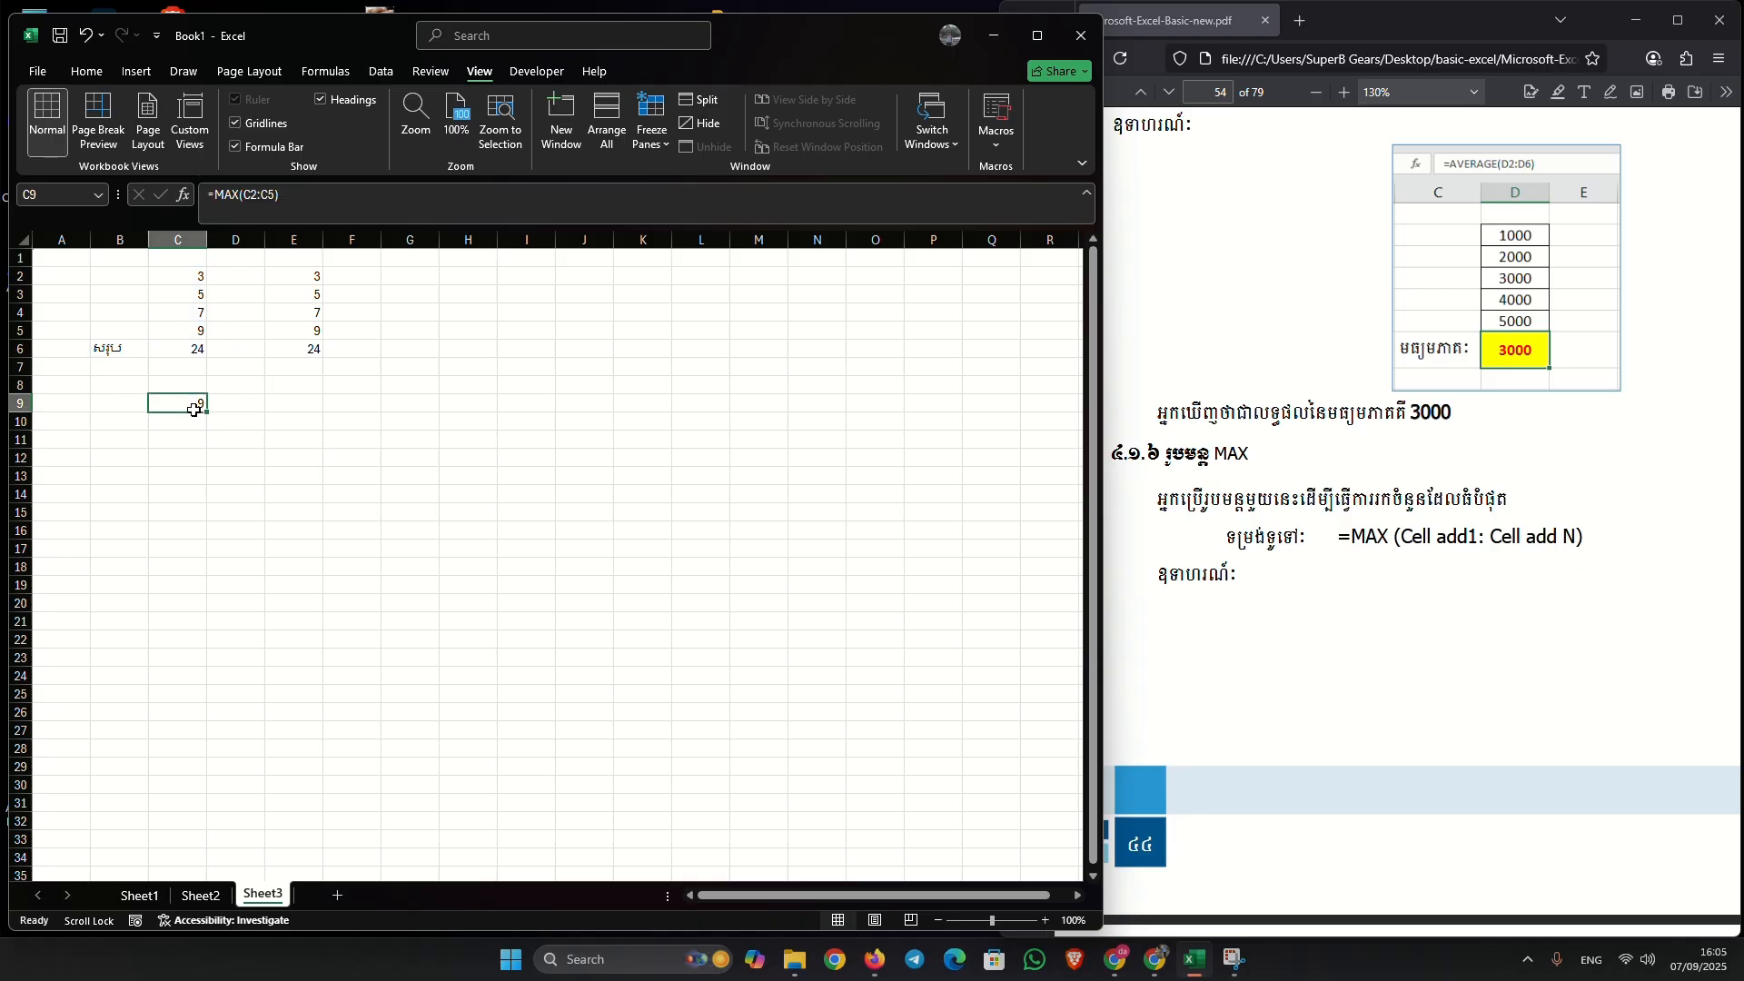
# Step: Examine the MAX and MIN examples and the RANK function's format, arguments and sample table on PDF pages 55 and 56
pyautogui.scroll(-5, 1312, 486)
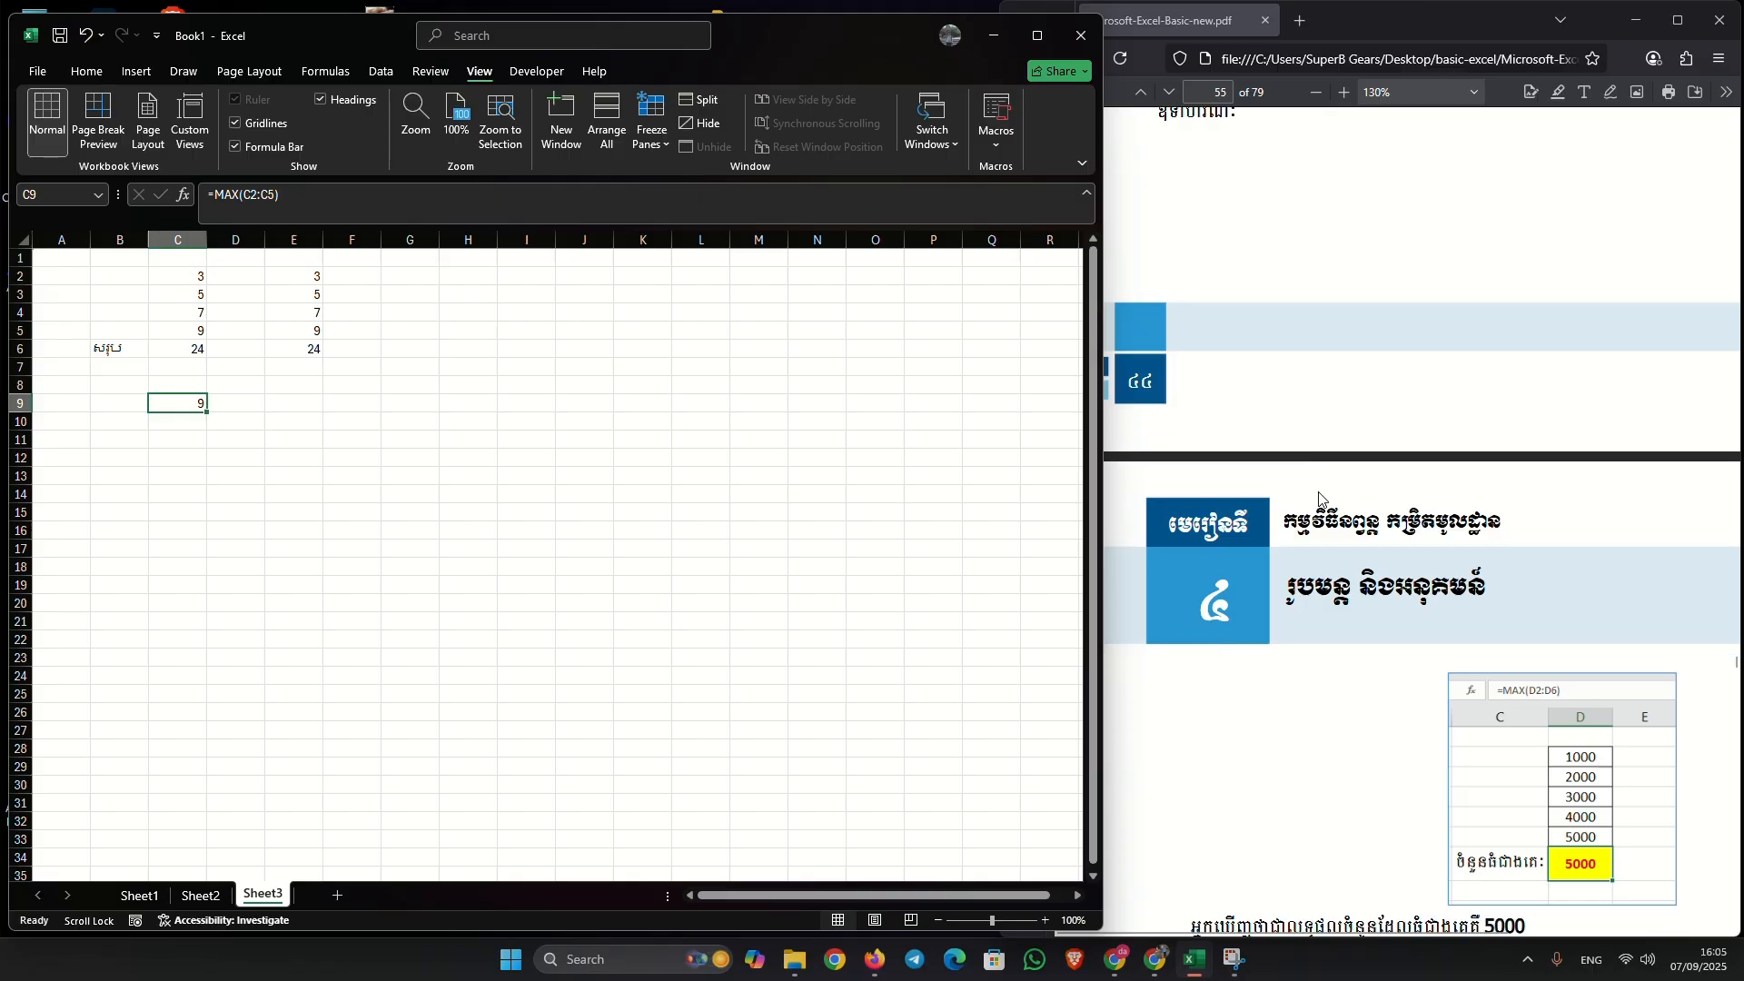
pyautogui.scroll(-3, 1381, 600)
pyautogui.scroll(-5, 1380, 600)
pyautogui.scroll(3, 1312, 506)
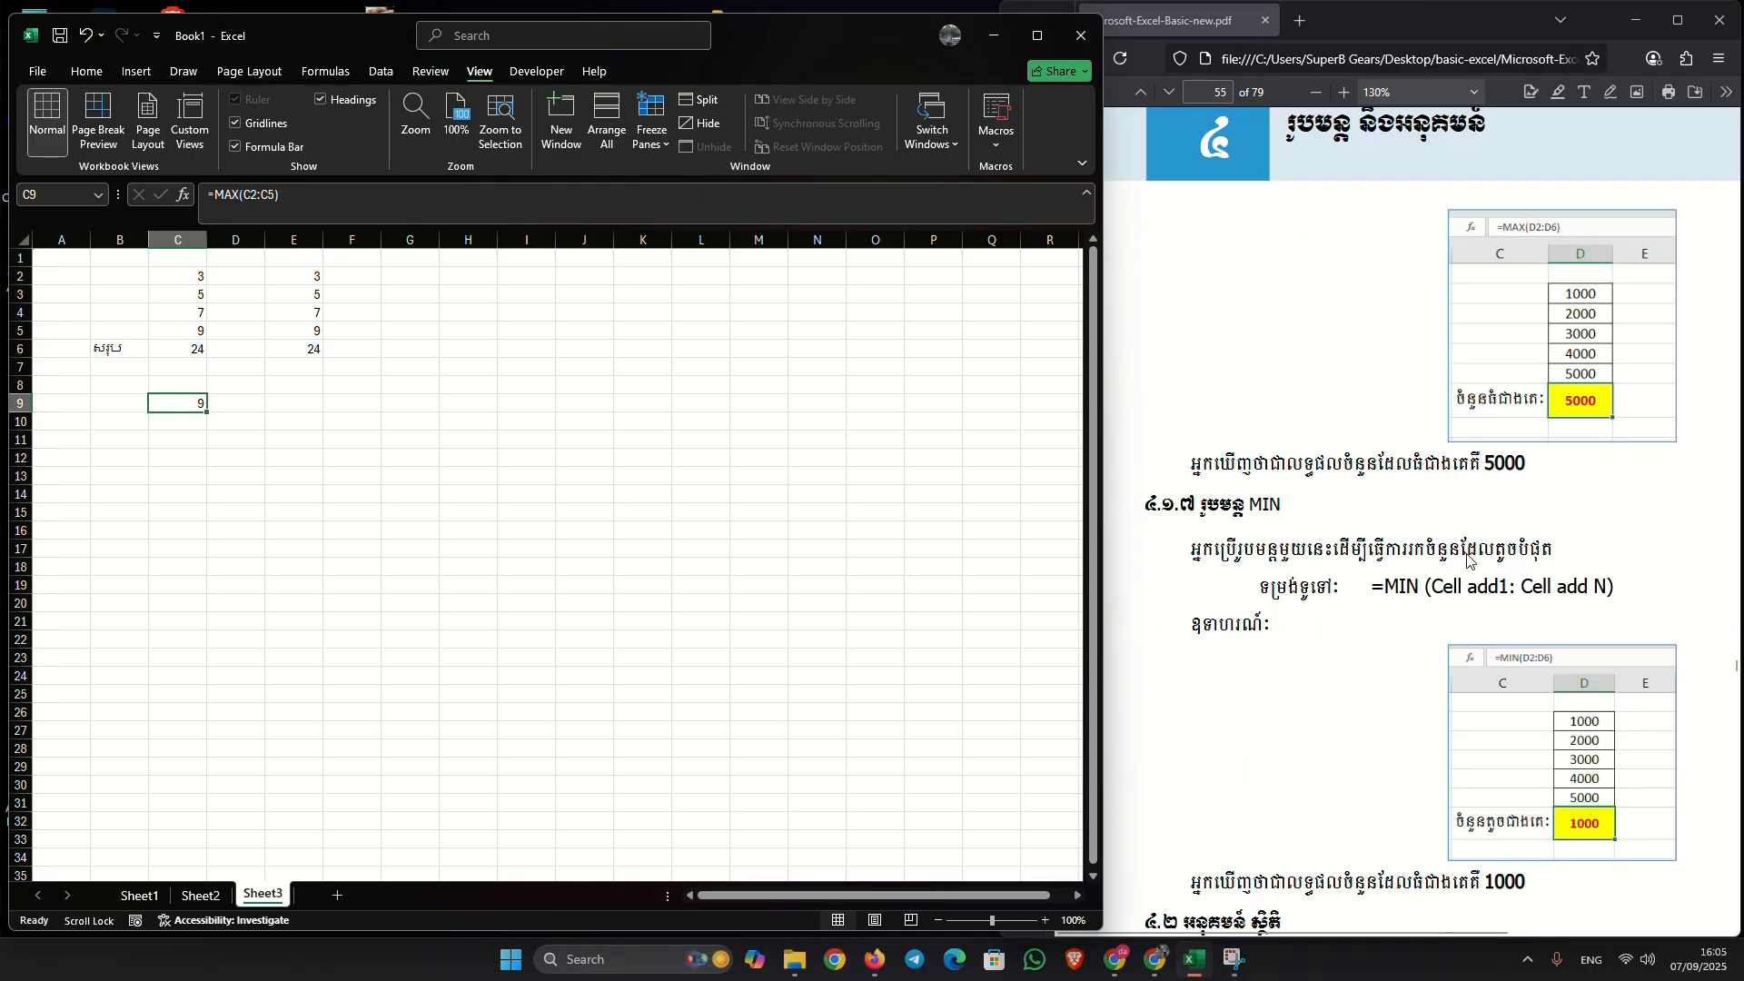
pyautogui.scroll(-2, 1285, 503)
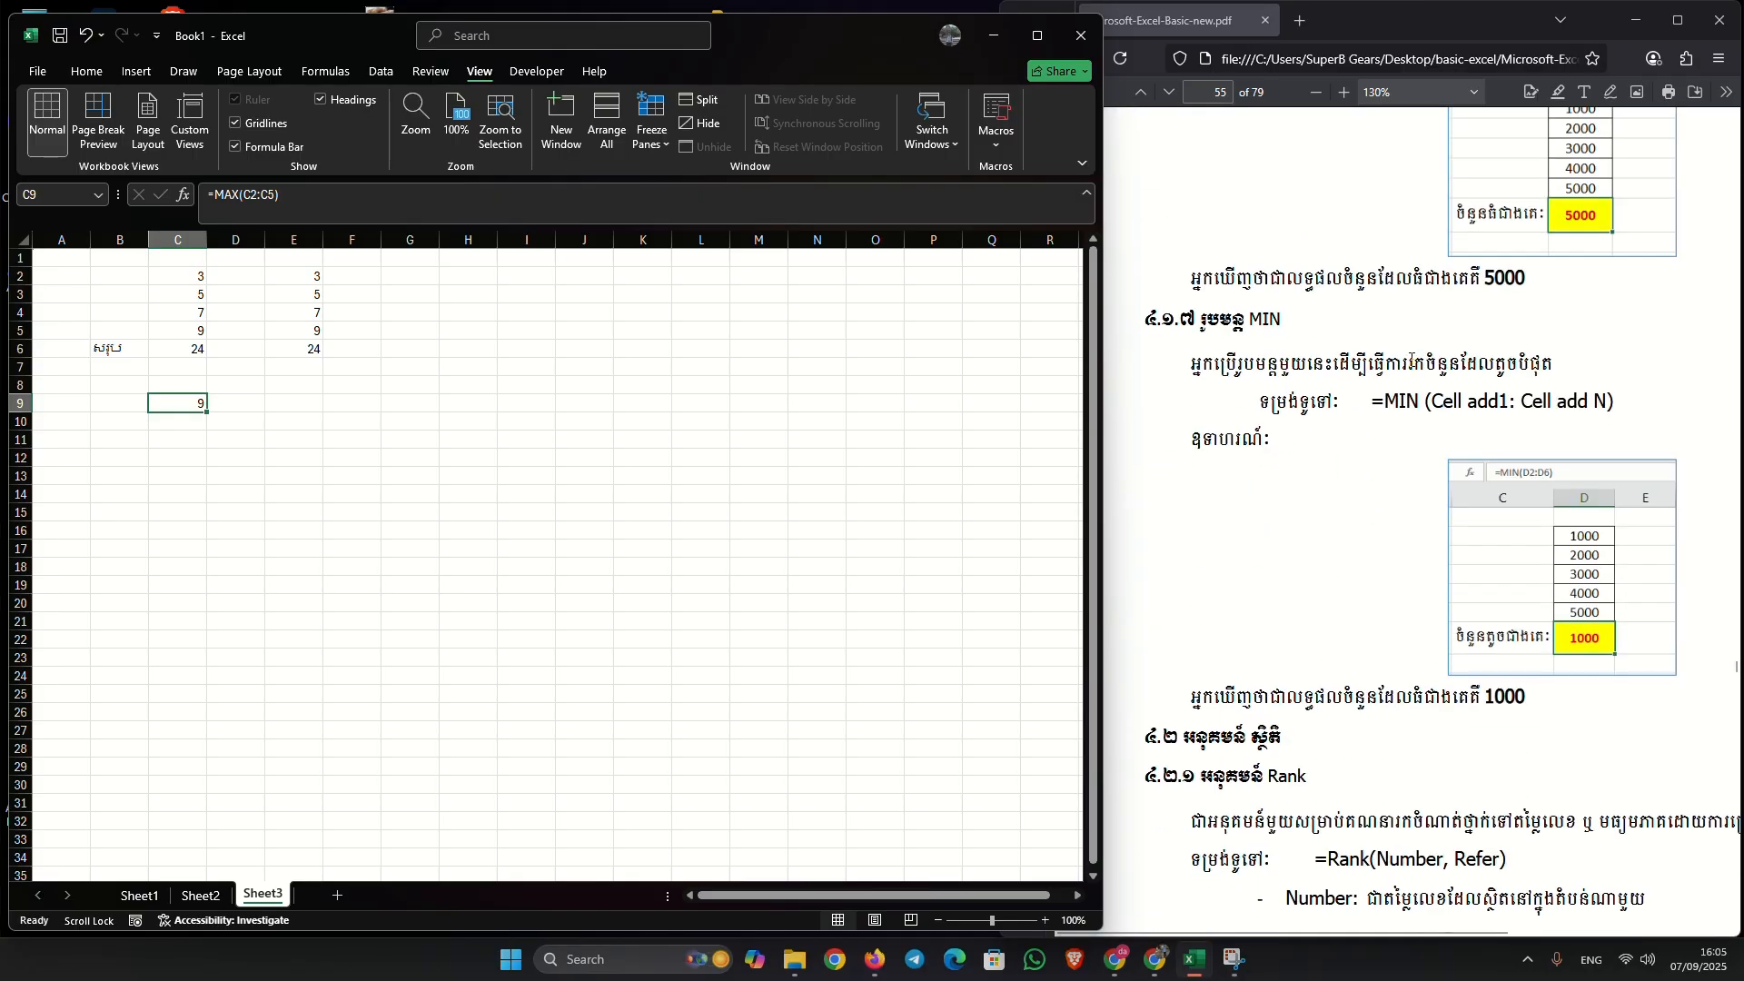
pyautogui.scroll(-4, 1284, 687)
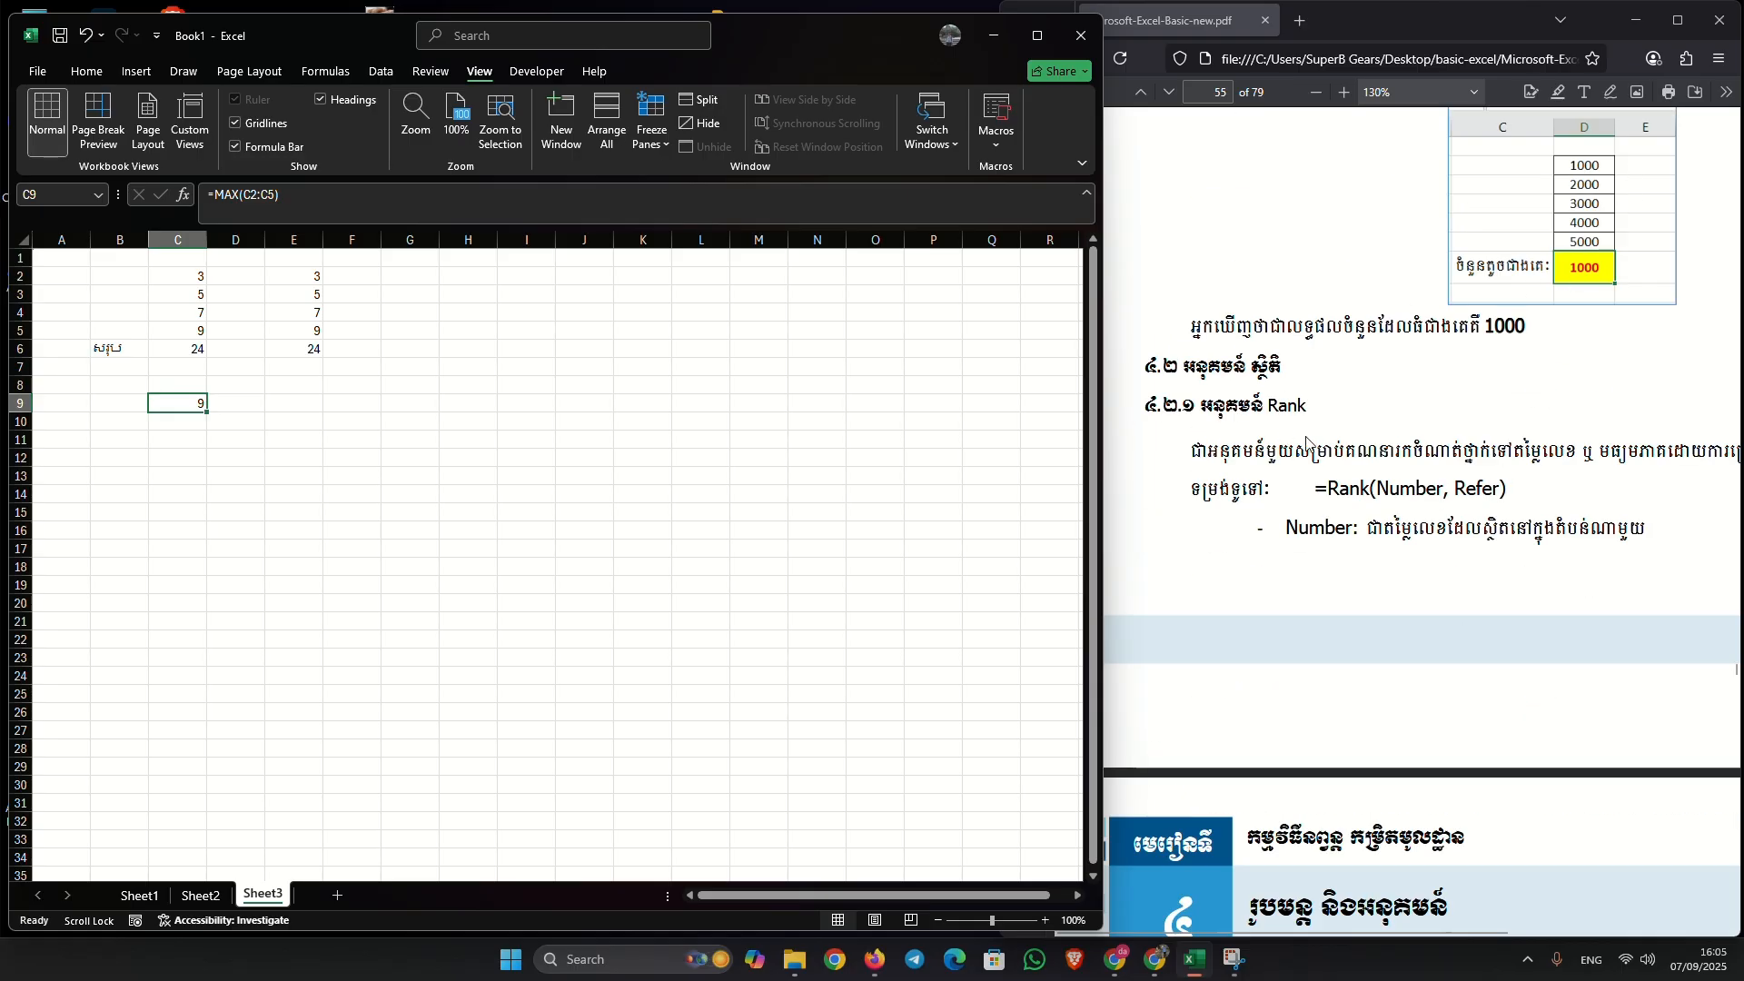
pyautogui.scroll(-2, 1363, 409)
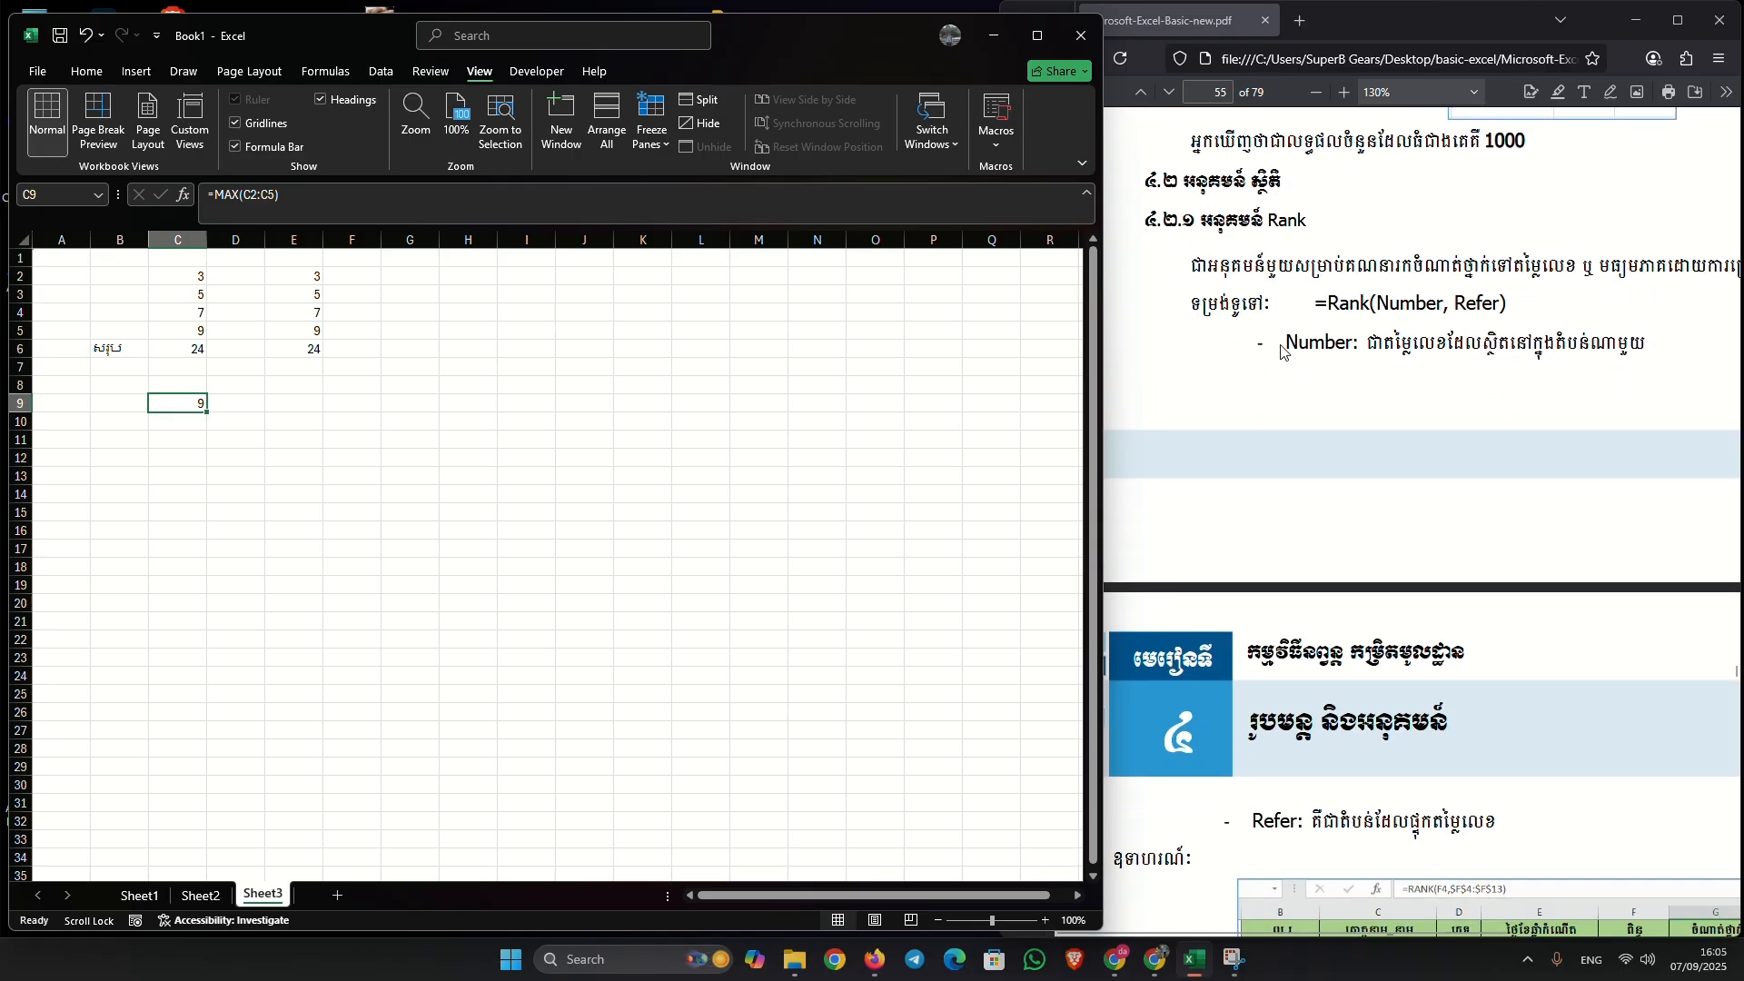
pyautogui.scroll(2, 1363, 254)
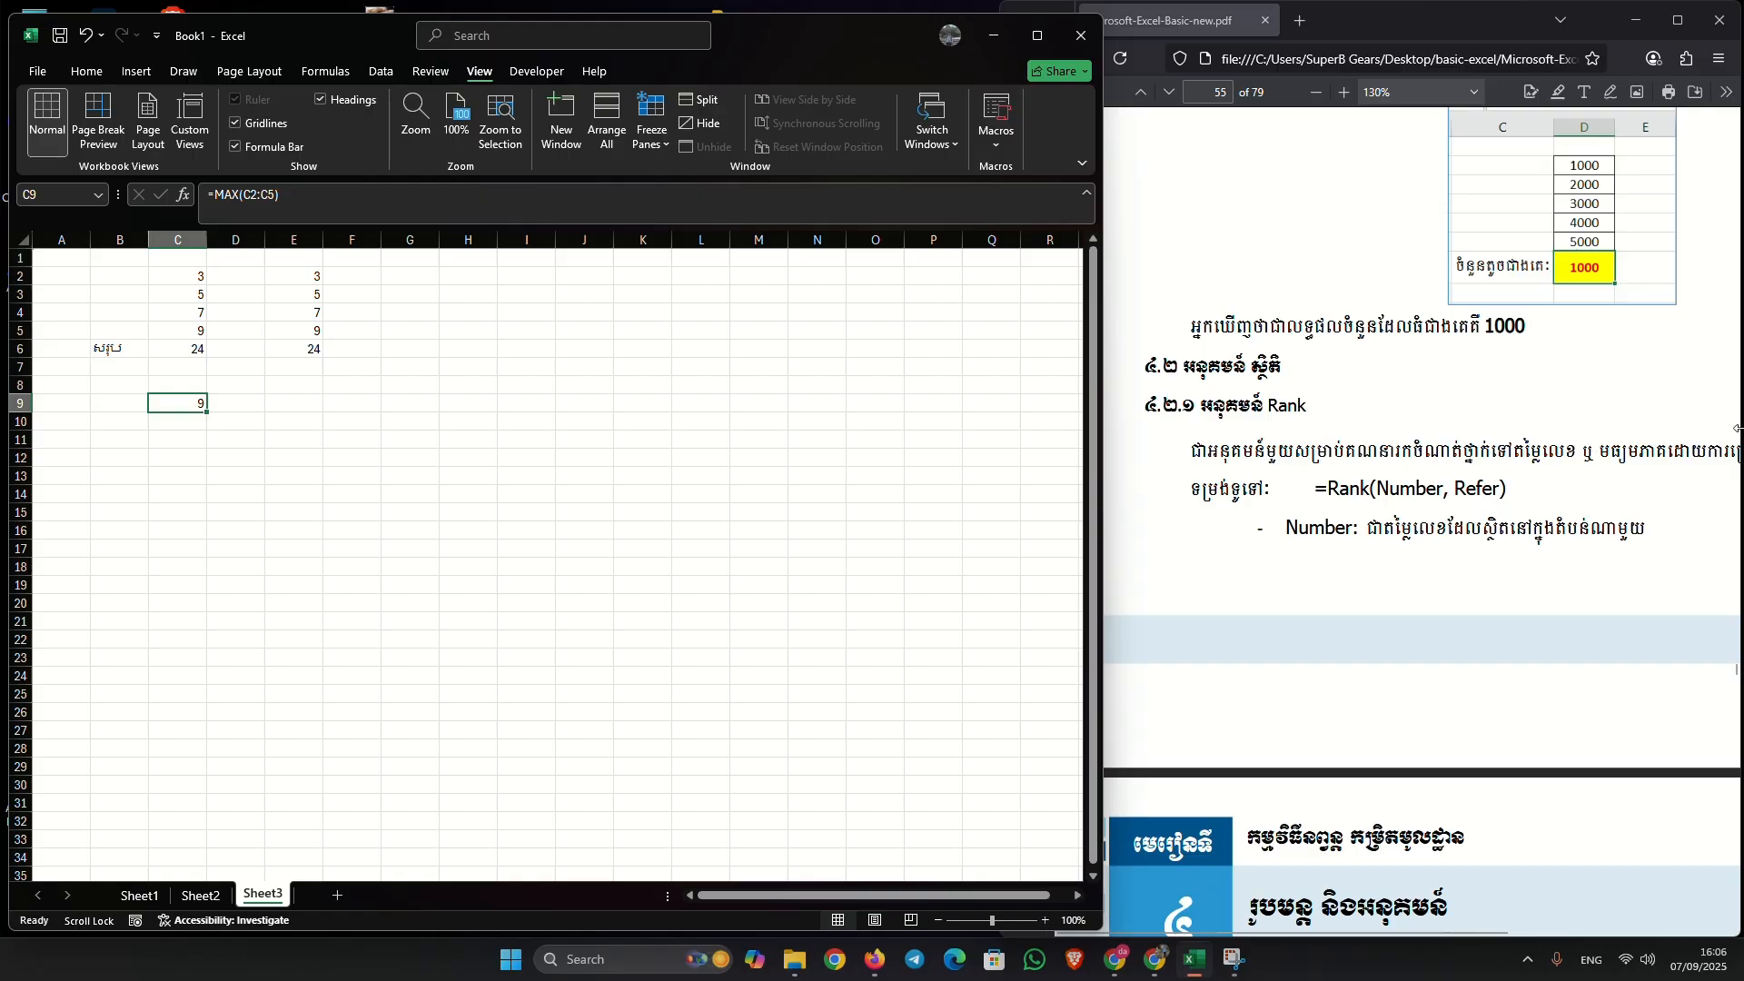
pyautogui.scroll(-5, 1517, 591)
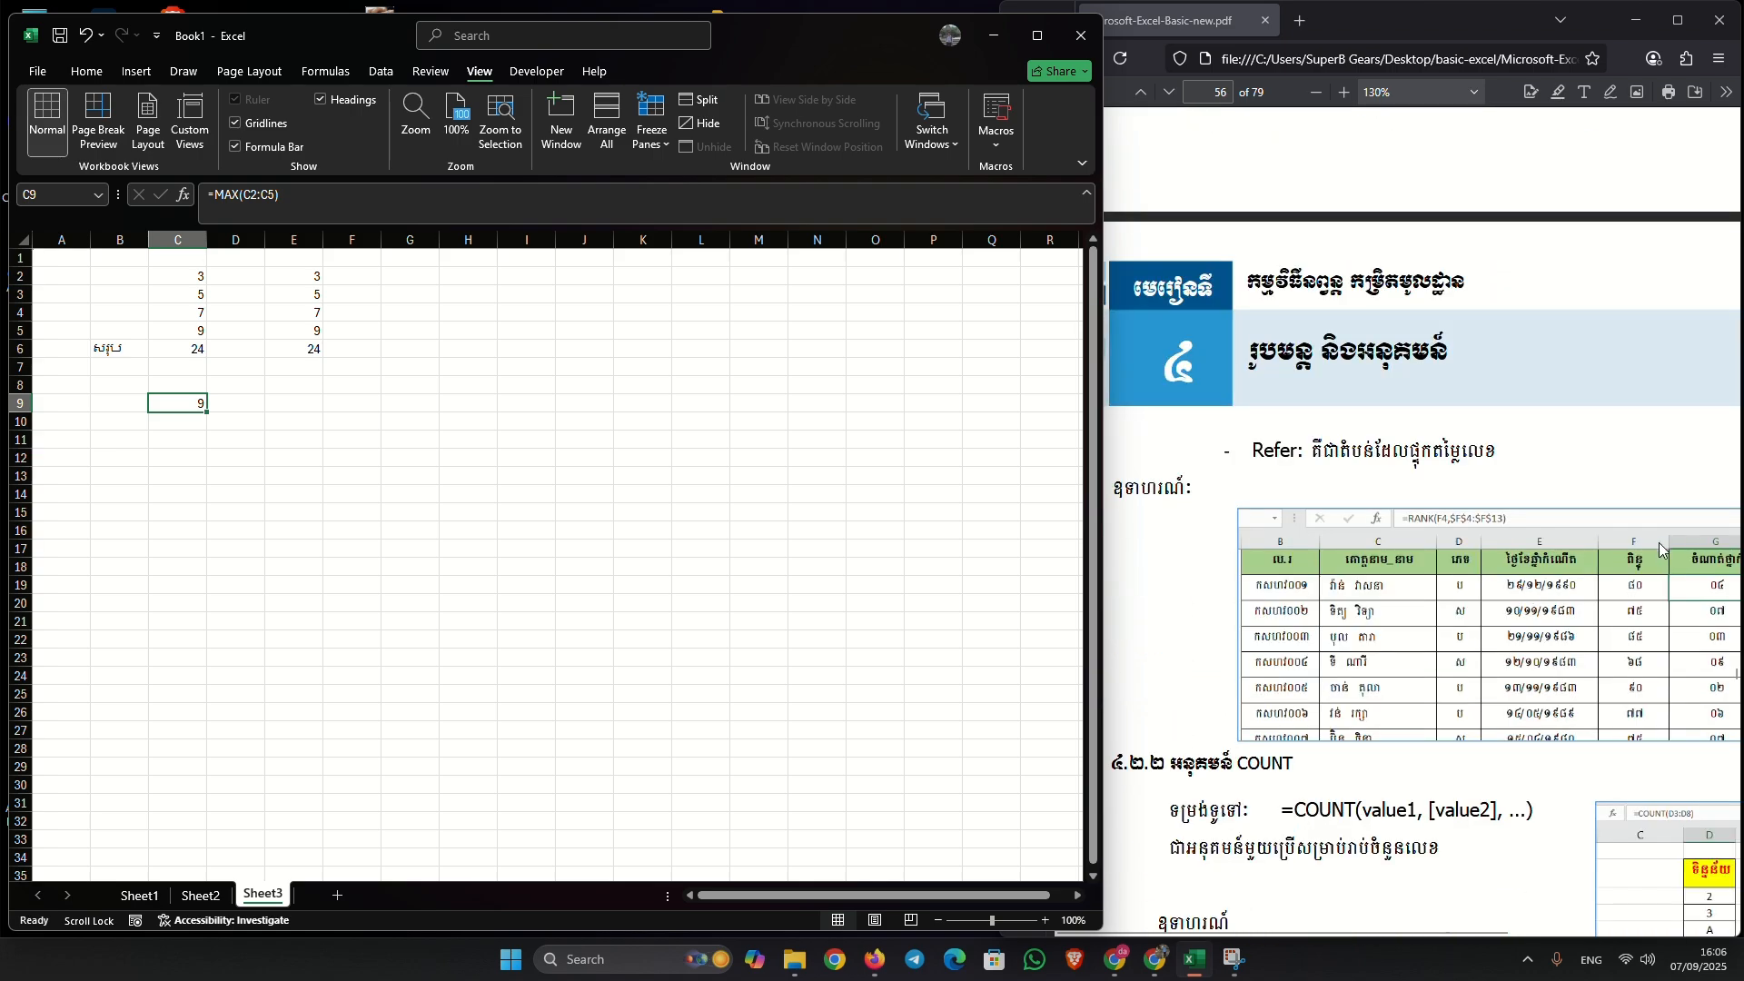
pyautogui.scroll(7, 1651, 540)
pyautogui.scroll(-5, 1644, 536)
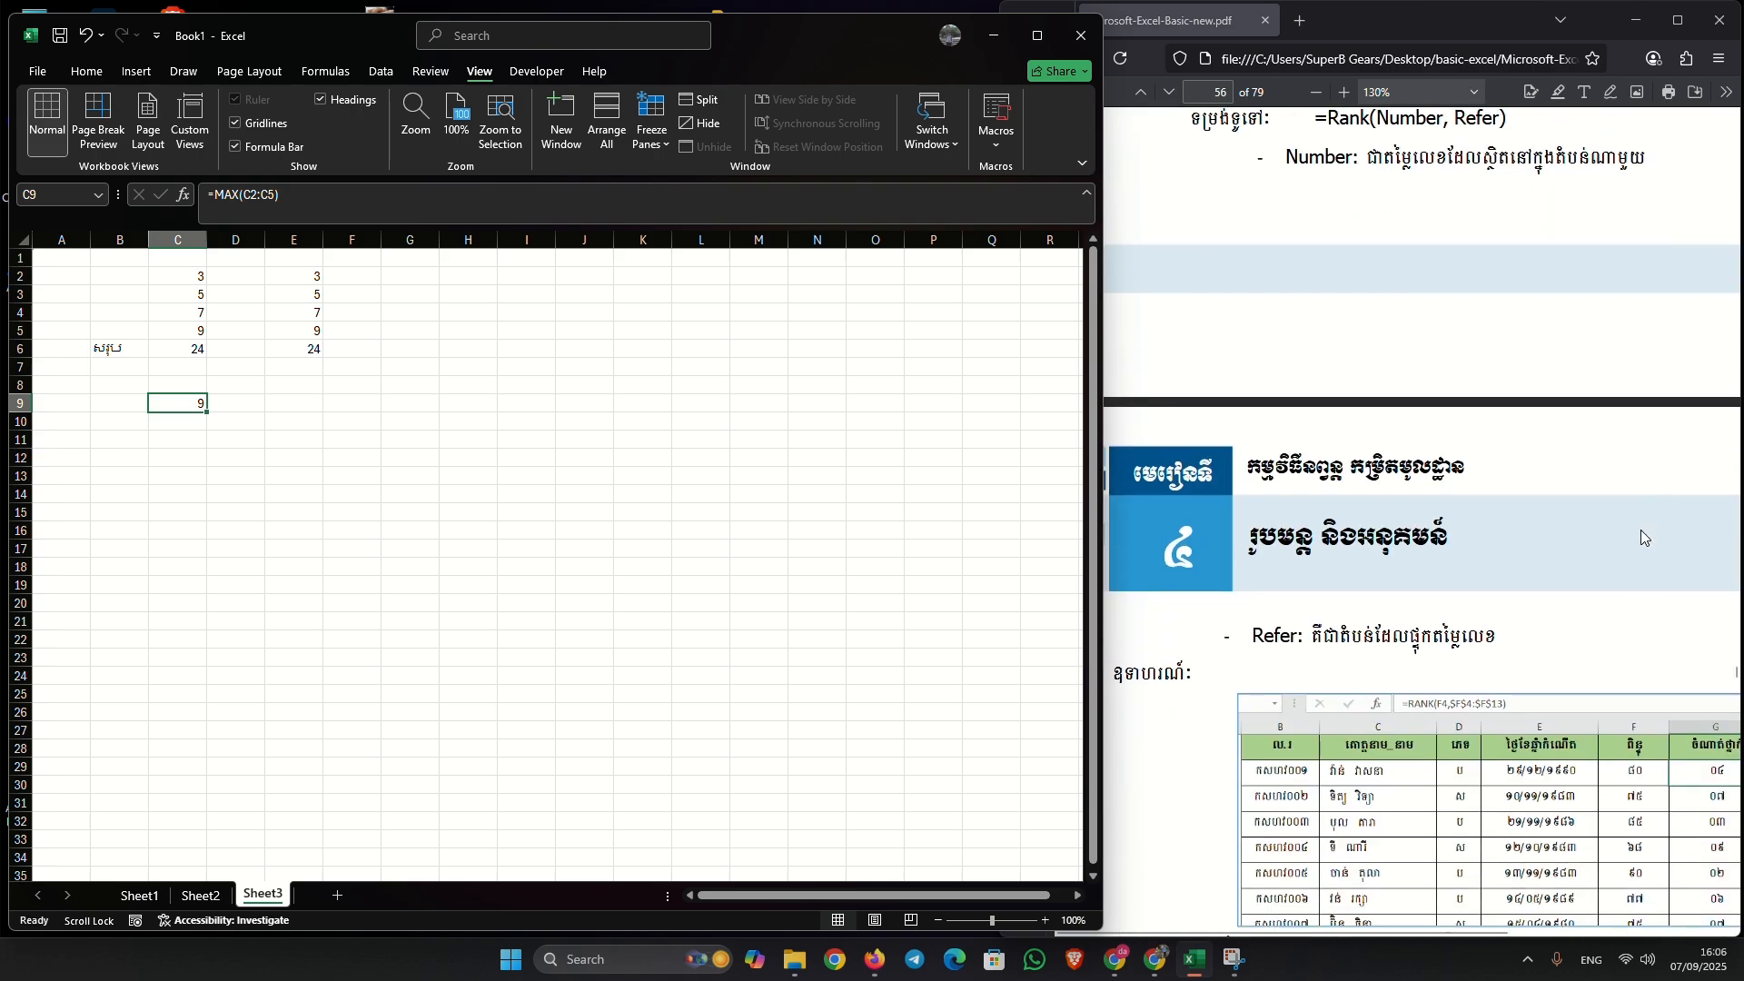
pyautogui.scroll(3, 1354, 613)
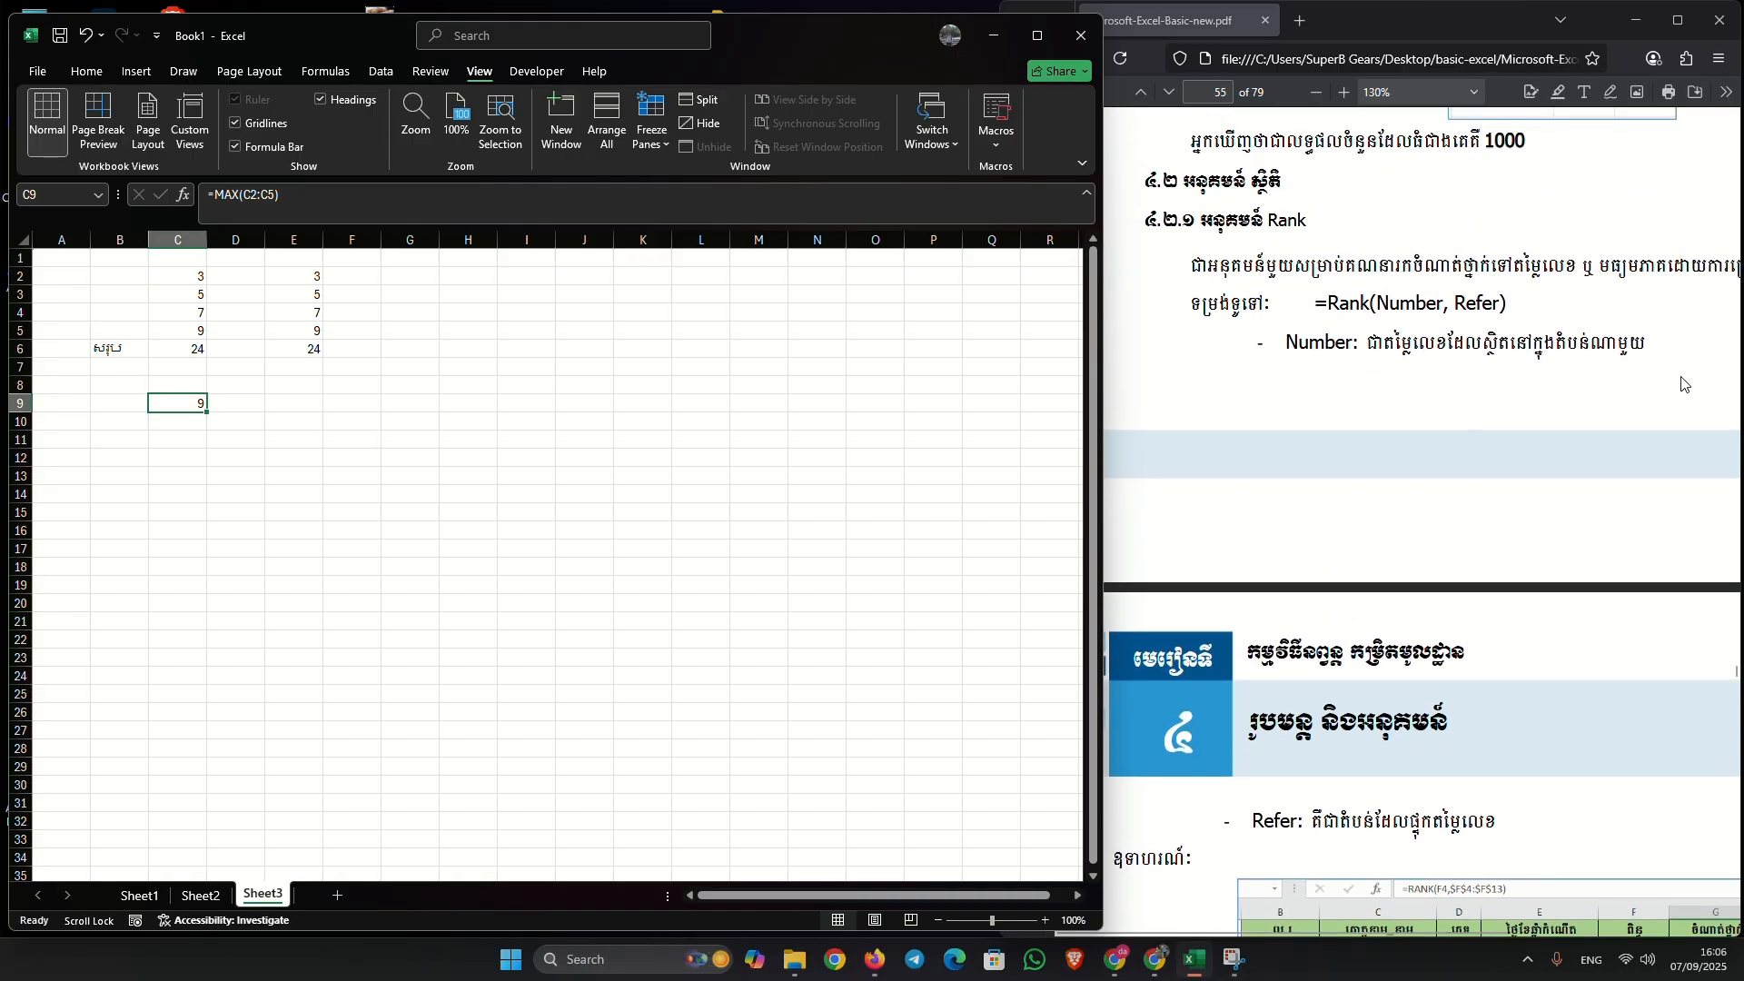
# Step: Check the address and content of cell C3 in the first number column
pyautogui.click(187, 292)
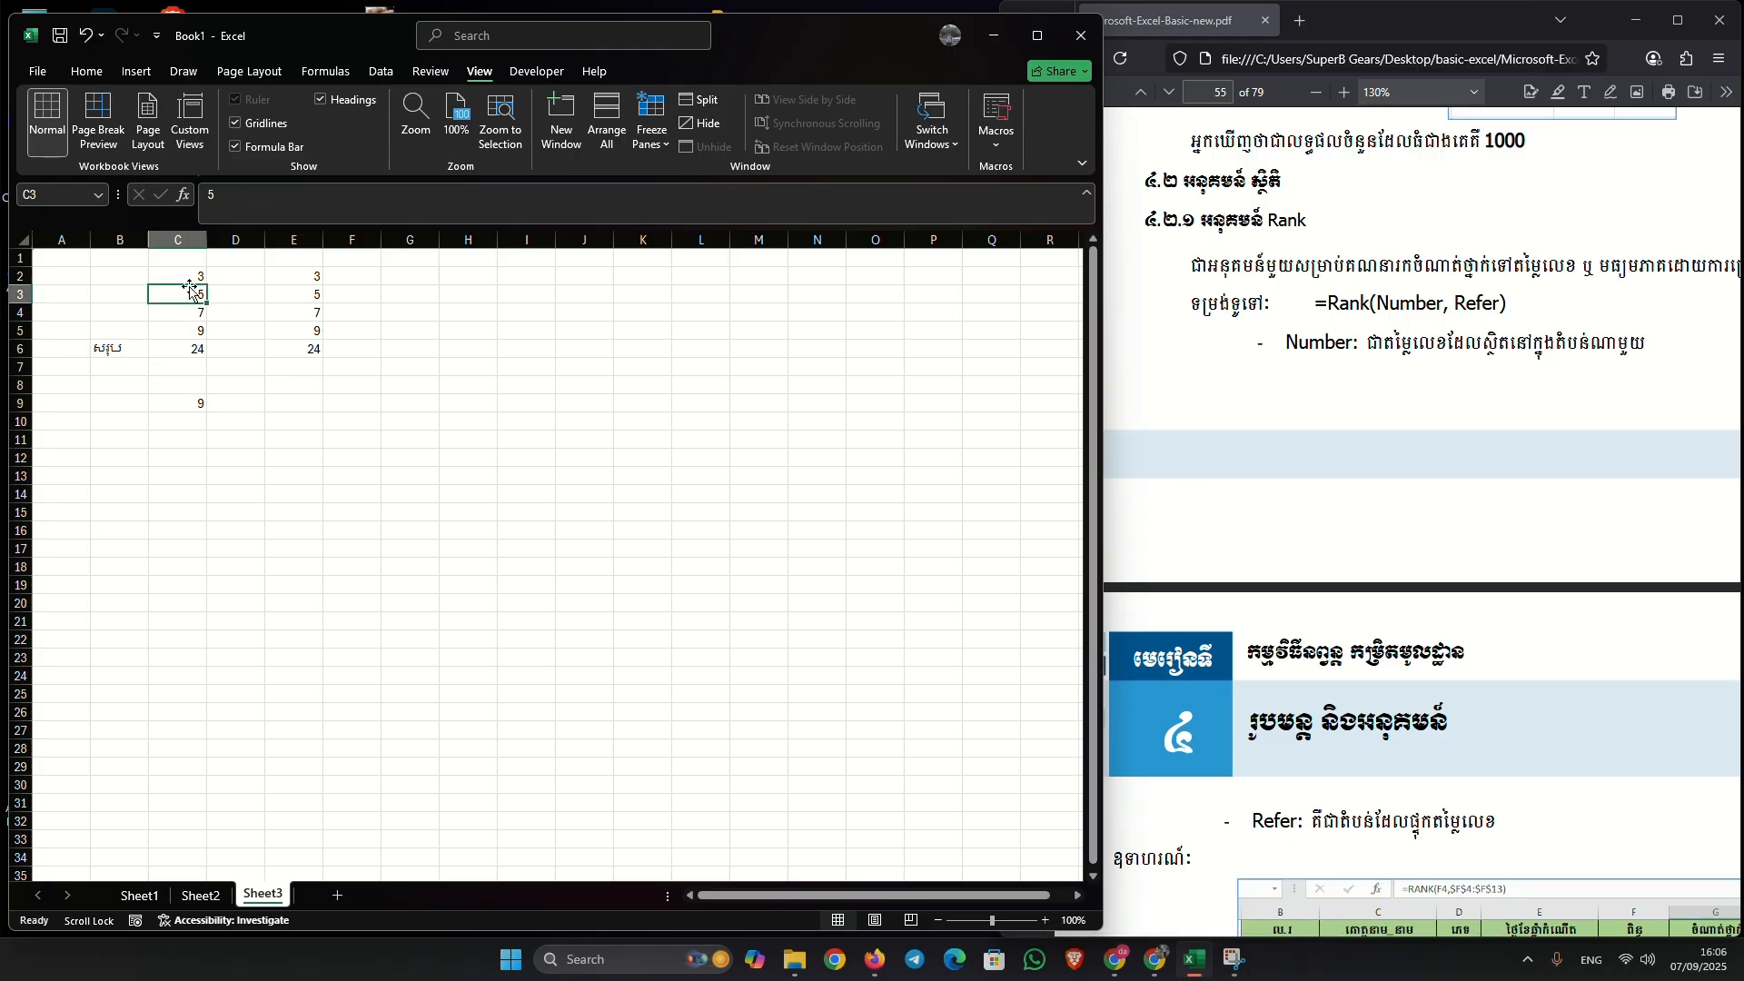
pyautogui.click(39, 195)
pyautogui.click(189, 293)
# Step: Examine the RANK example's Refer argument and the COUNT and COUNTA sections on page 56 of the PDF lesson
pyautogui.scroll(-3, 1451, 340)
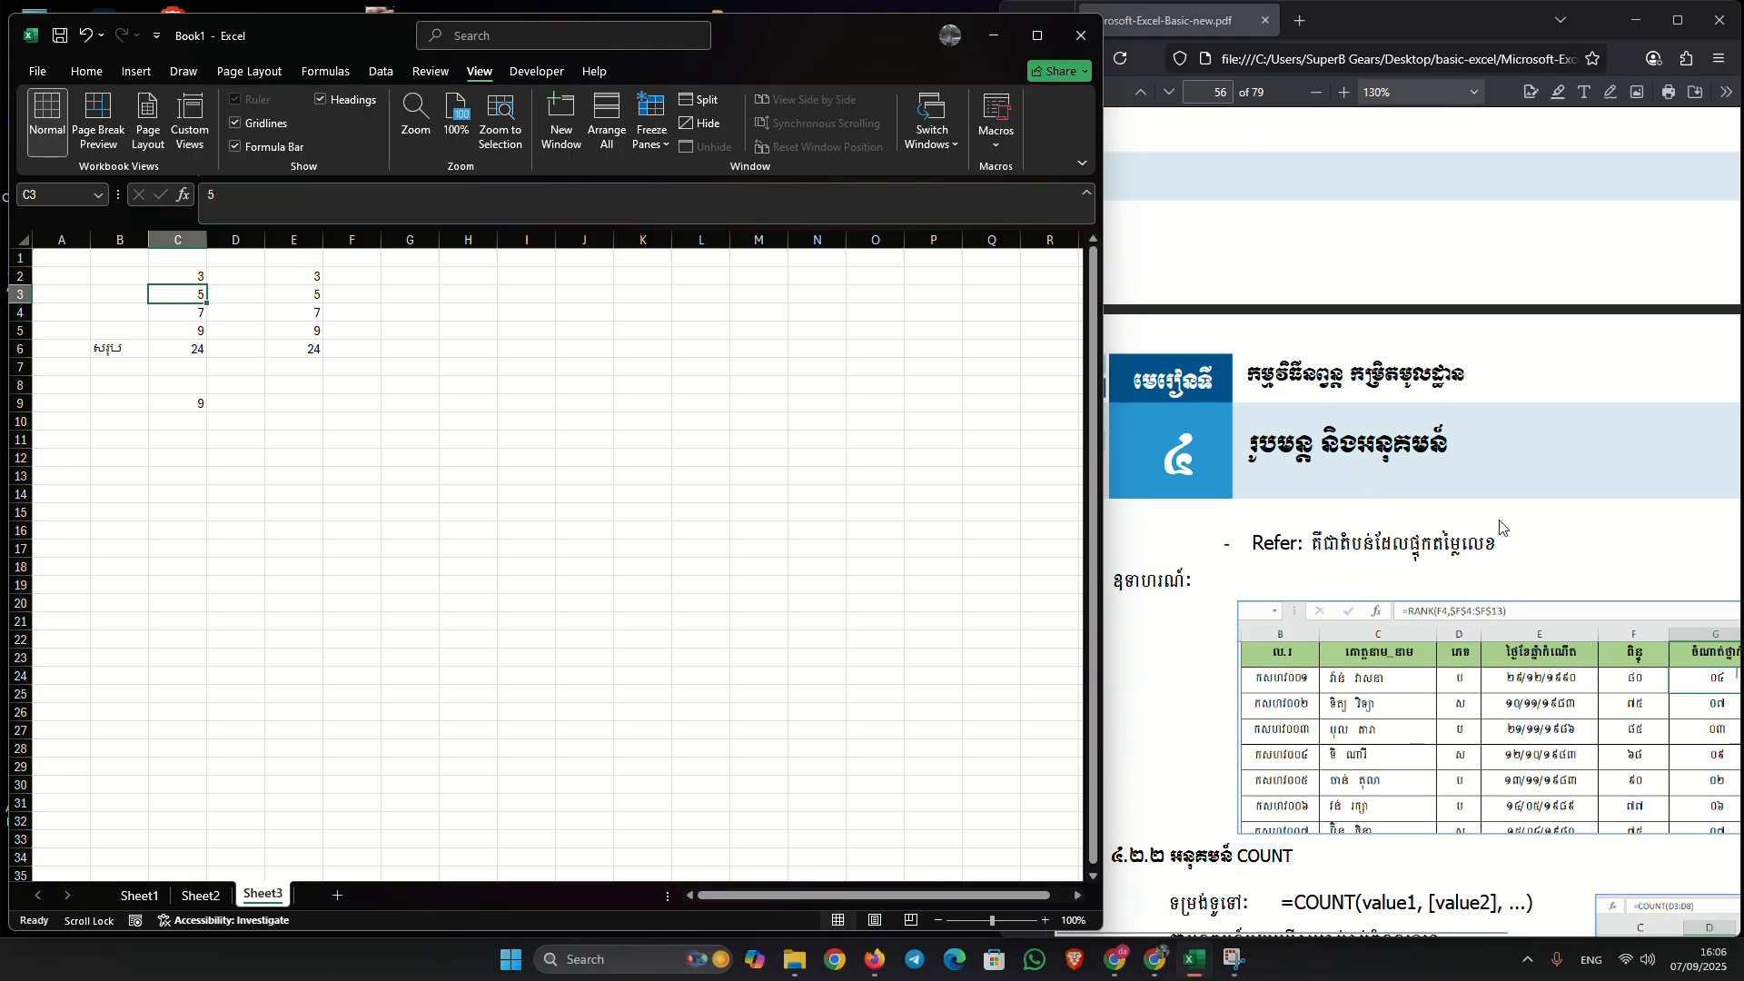
pyautogui.scroll(-2, 1074, 513)
pyautogui.scroll(-4, 1544, 427)
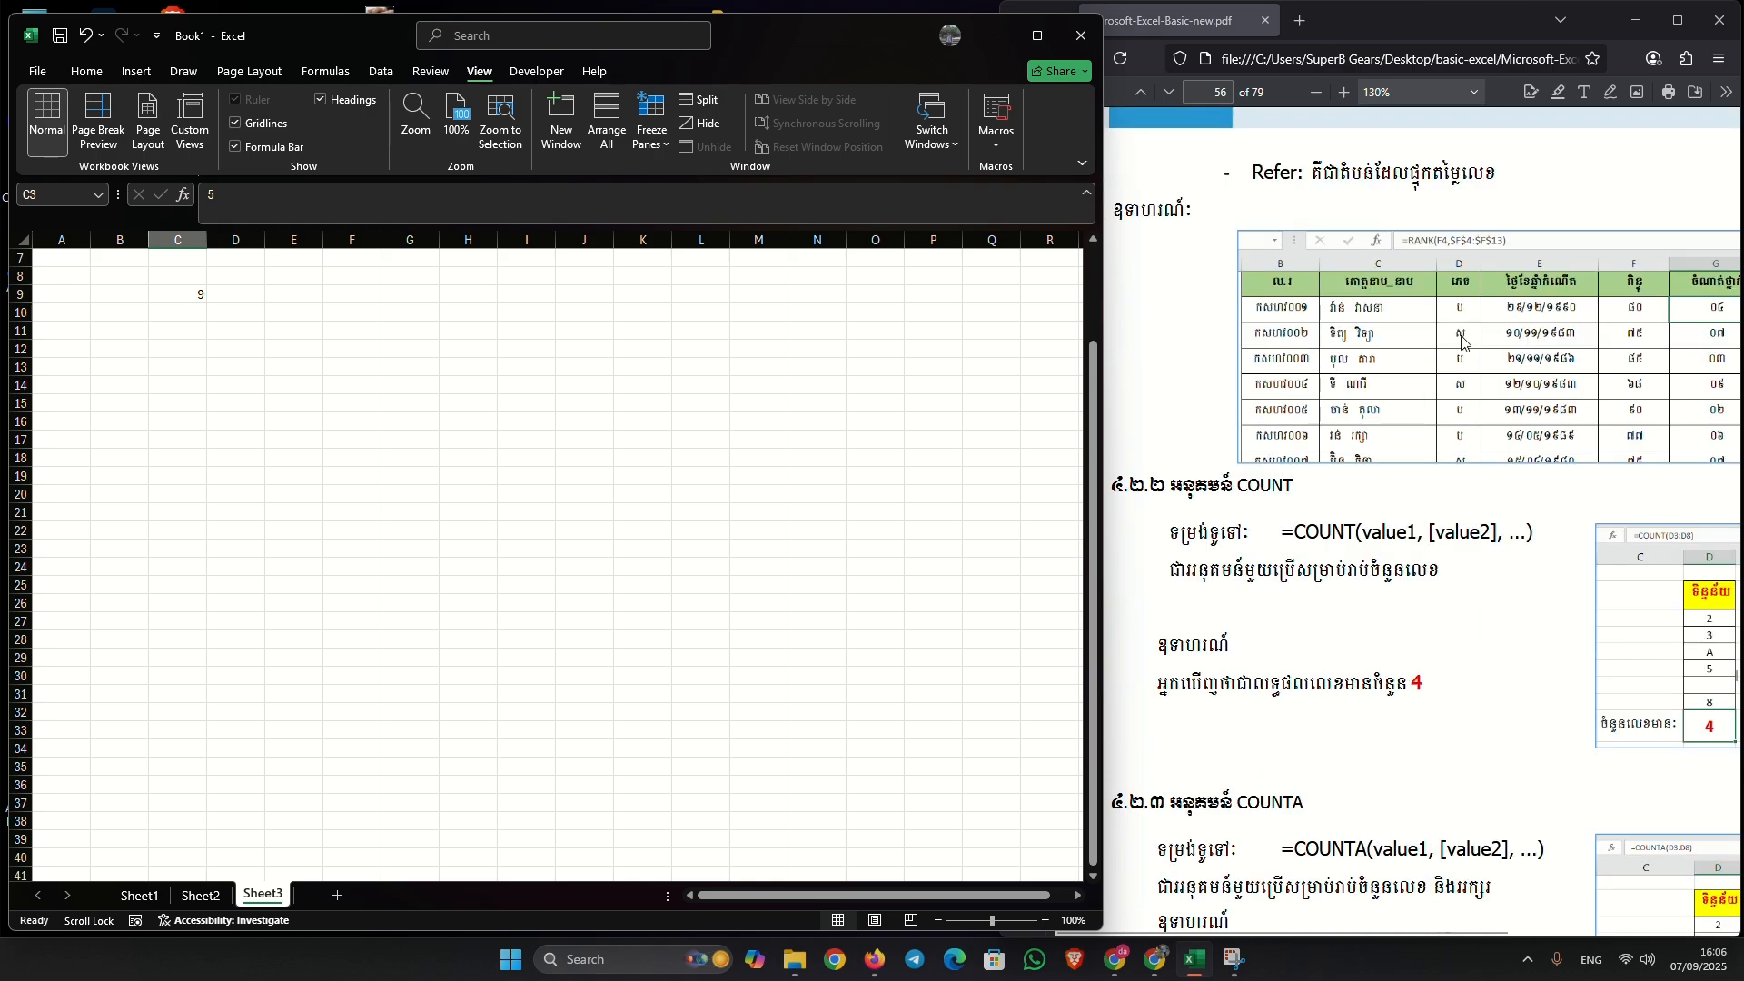
# Step: Review the MAX, MIN and RANK sections on PDF pages 55 and 56 alongside the numbers at the start of Sheet3
pyautogui.scroll(12, 1465, 341)
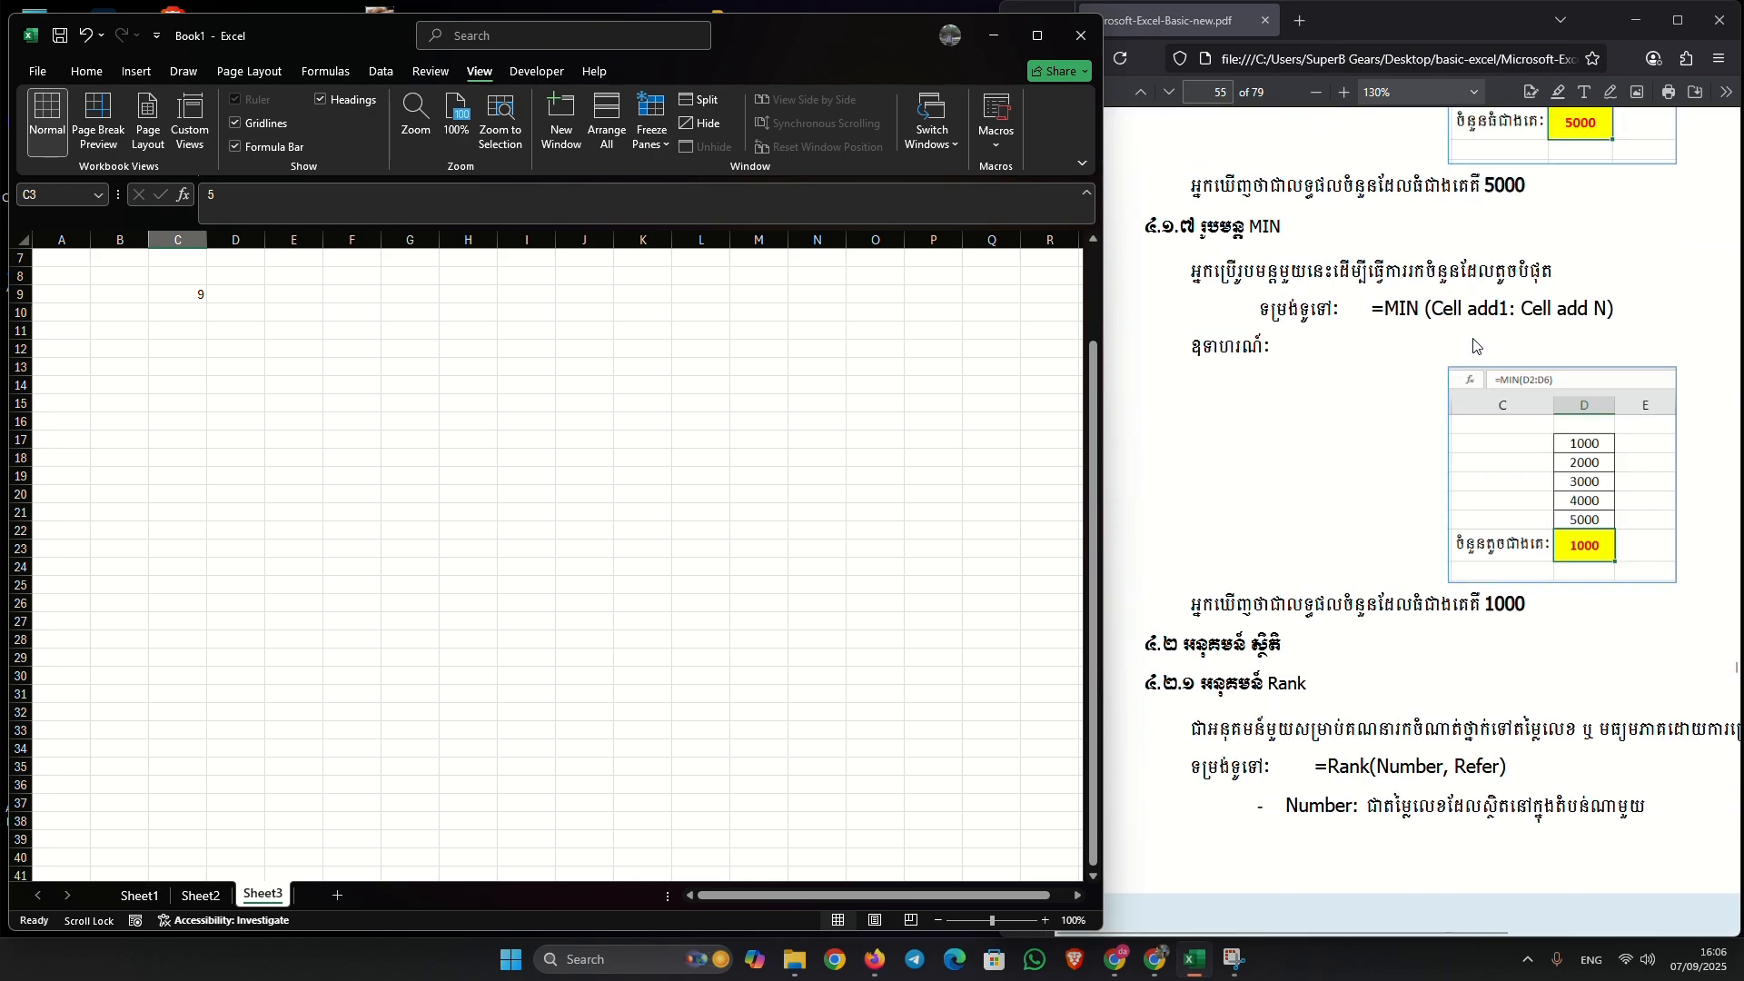
pyautogui.scroll(2, 1083, 490)
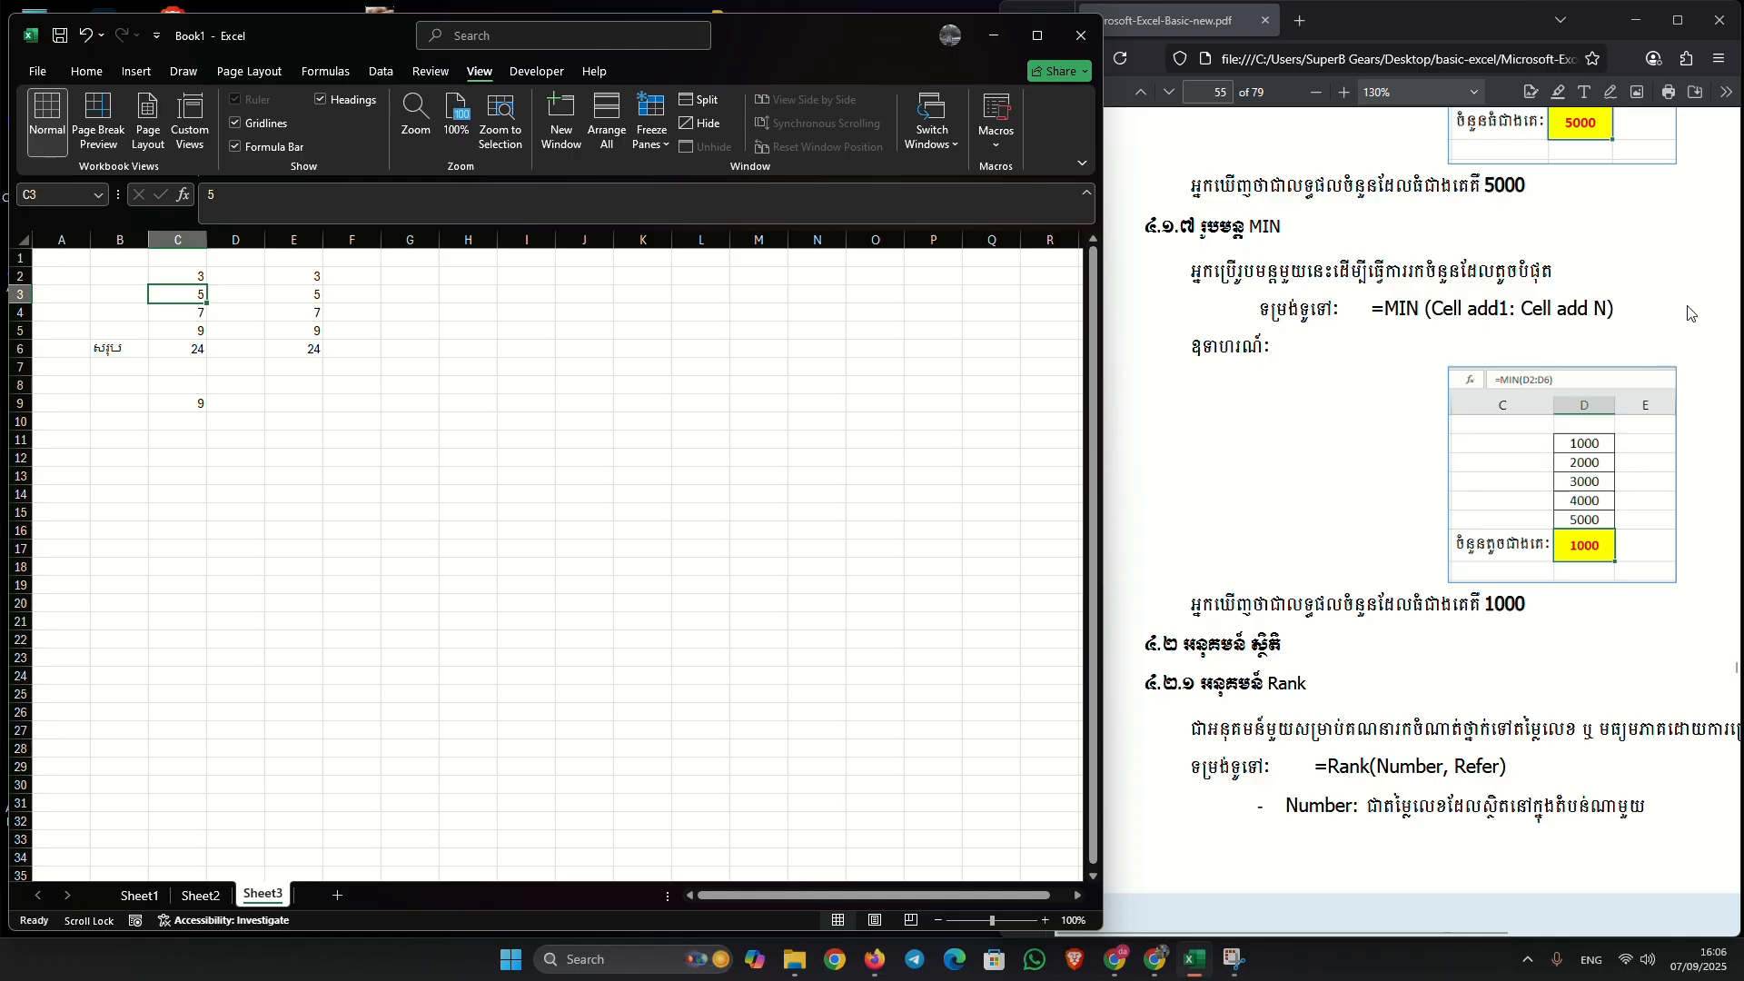
pyautogui.moveTo(1099, 341); pyautogui.dragTo(1099, 390)
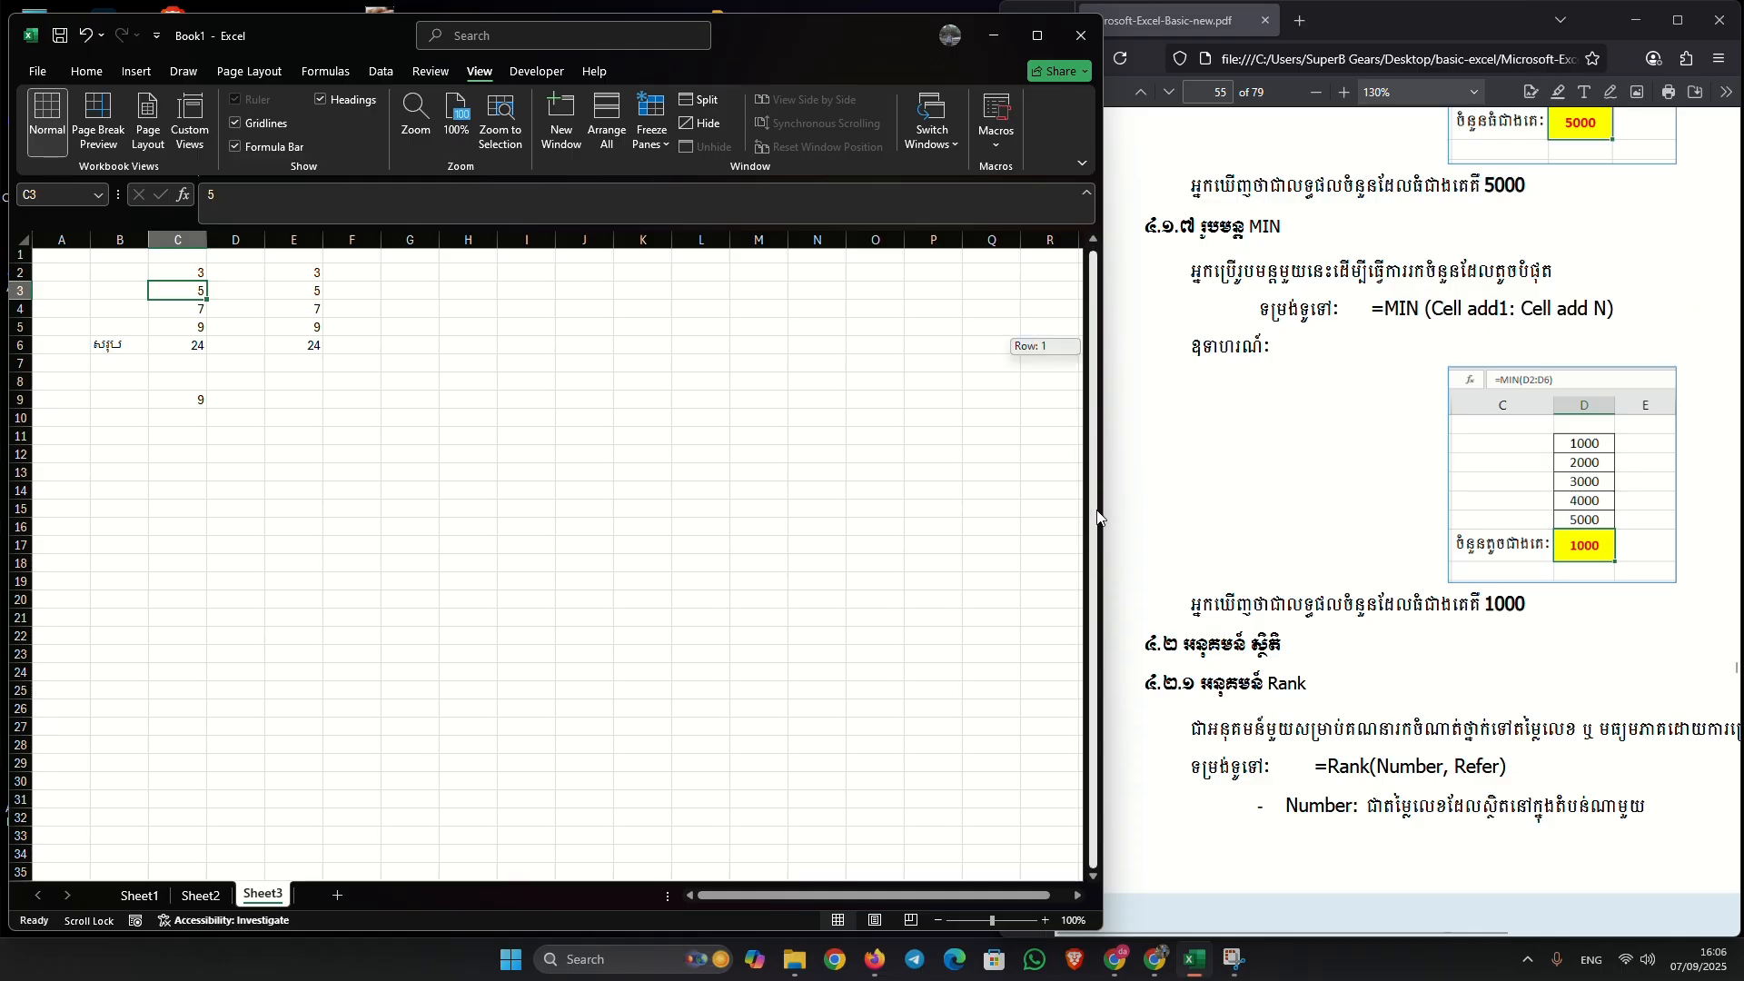
pyautogui.scroll(4, 1345, 435)
pyautogui.scroll(2, 1349, 427)
pyautogui.scroll(-14, 1350, 427)
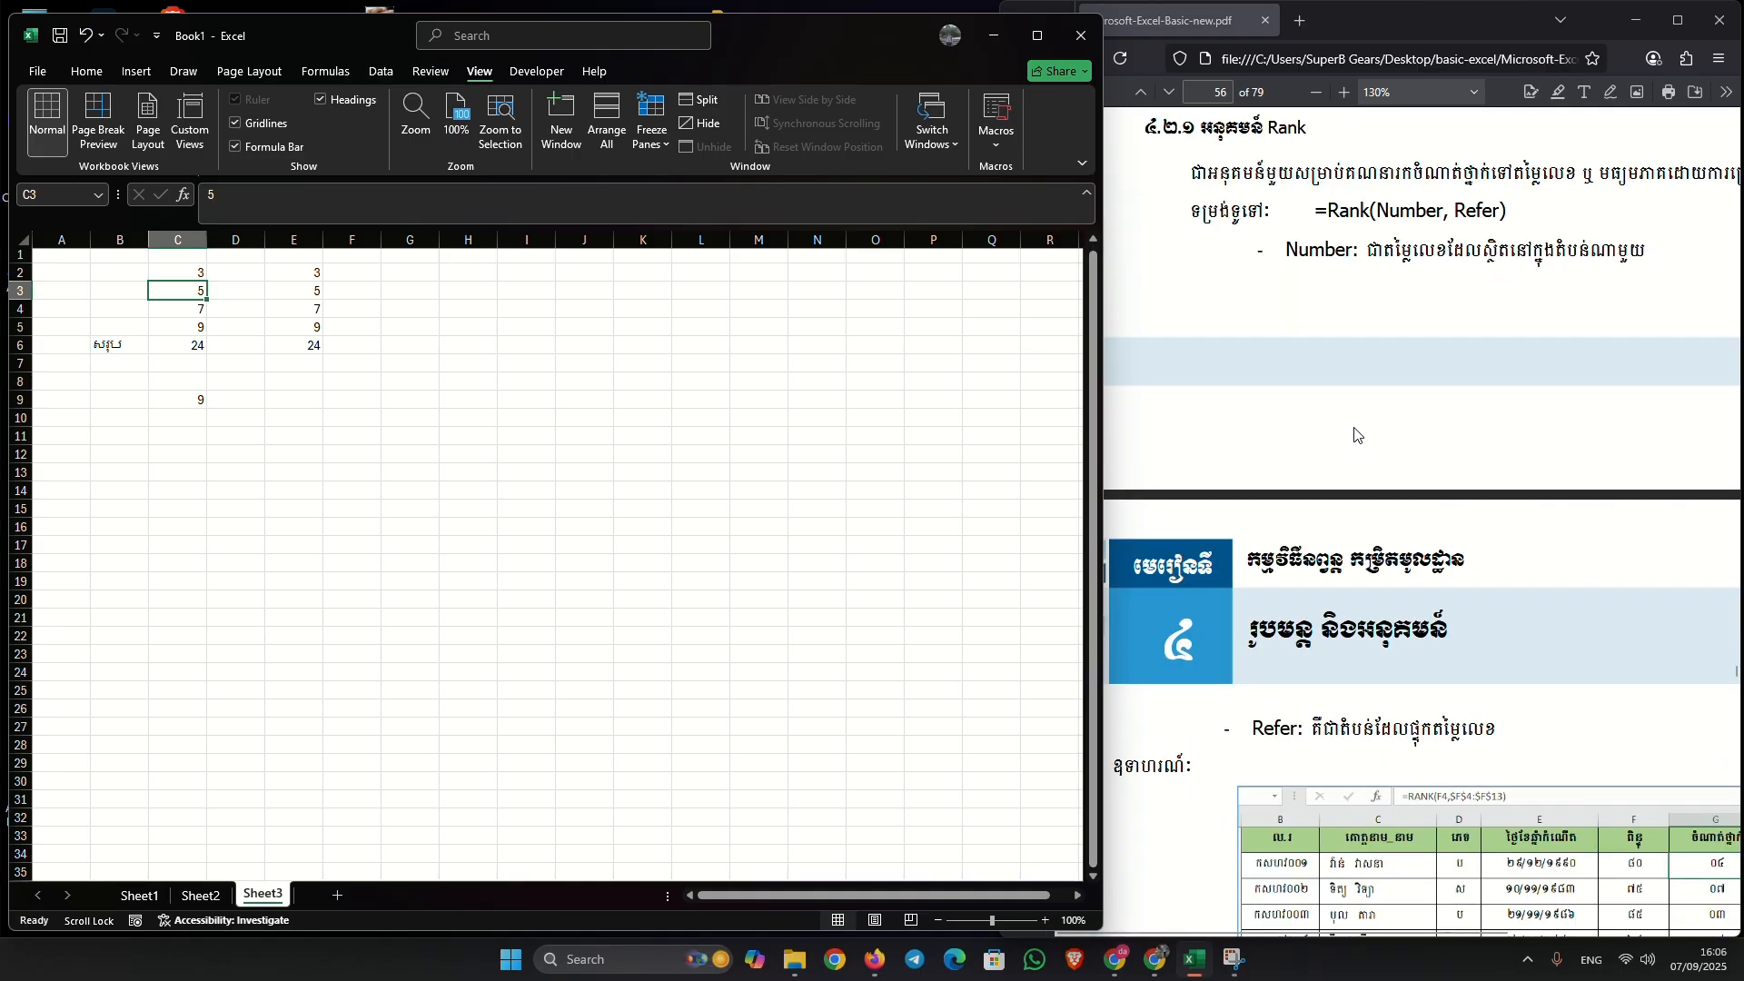
pyautogui.scroll(4, 1499, 272)
pyautogui.scroll(10, 1557, 280)
pyautogui.click(427, 403)
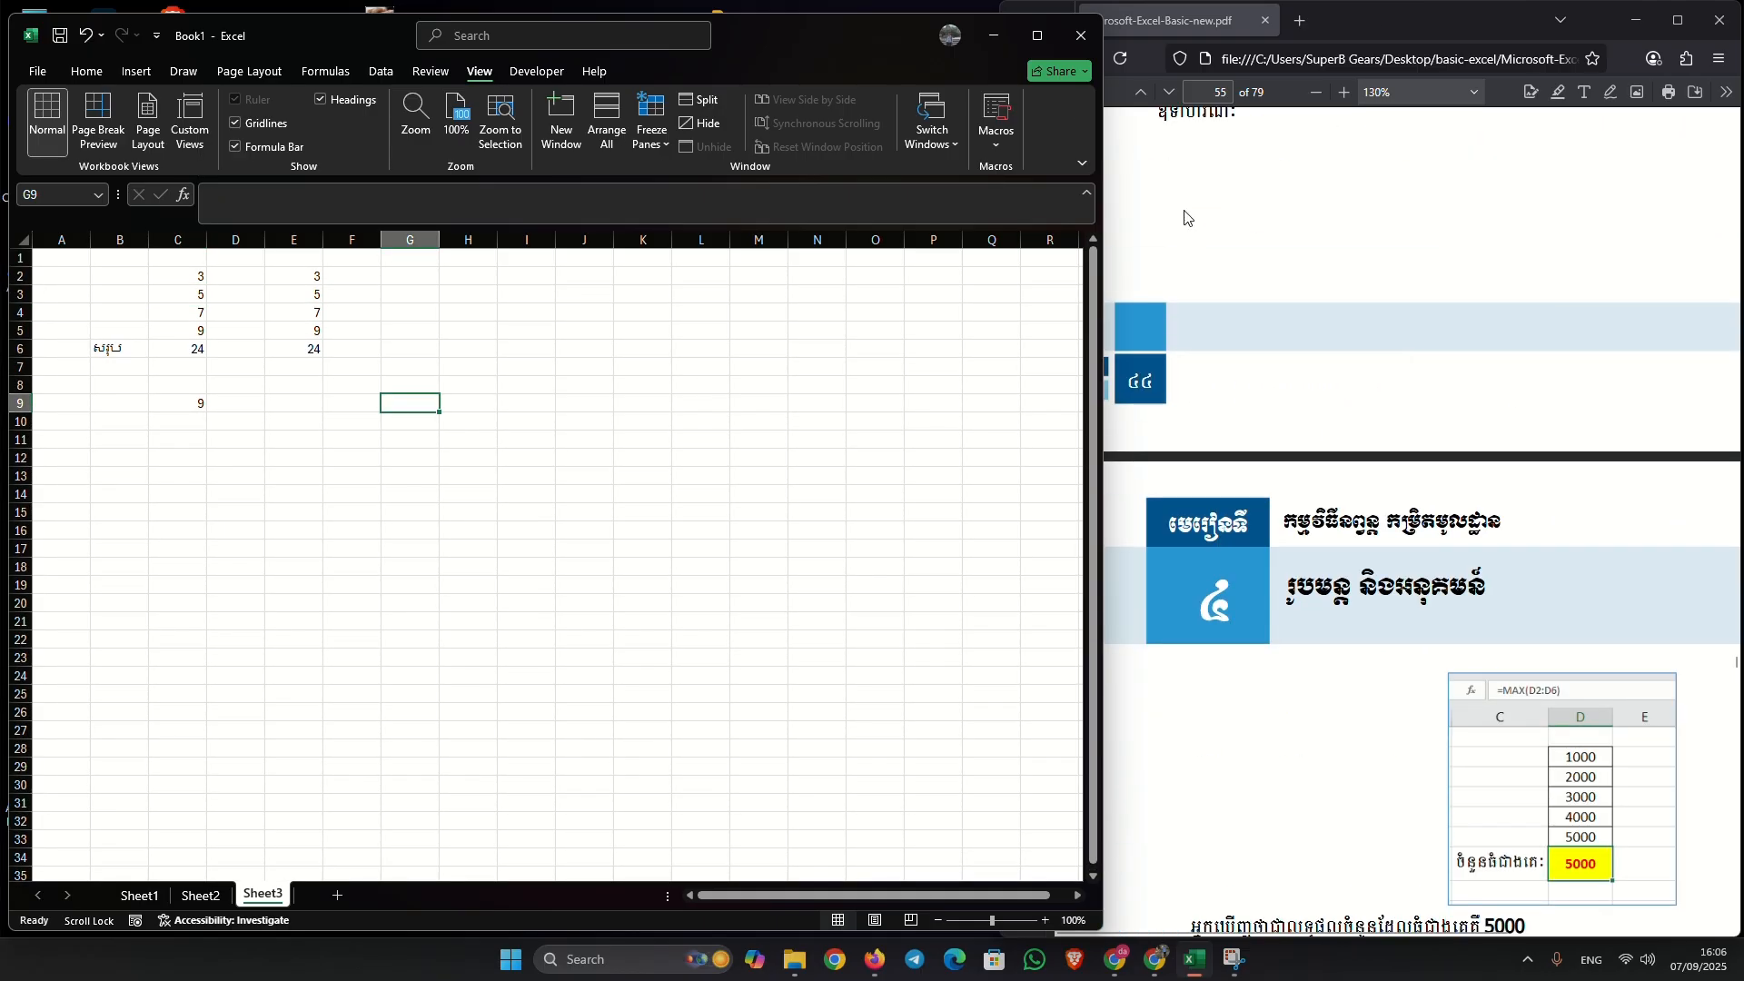
# Step: Switch to the PDF lesson in the browser and widen its window to show the full MIN and RANK text on page 55
pyautogui.click(1175, 199)
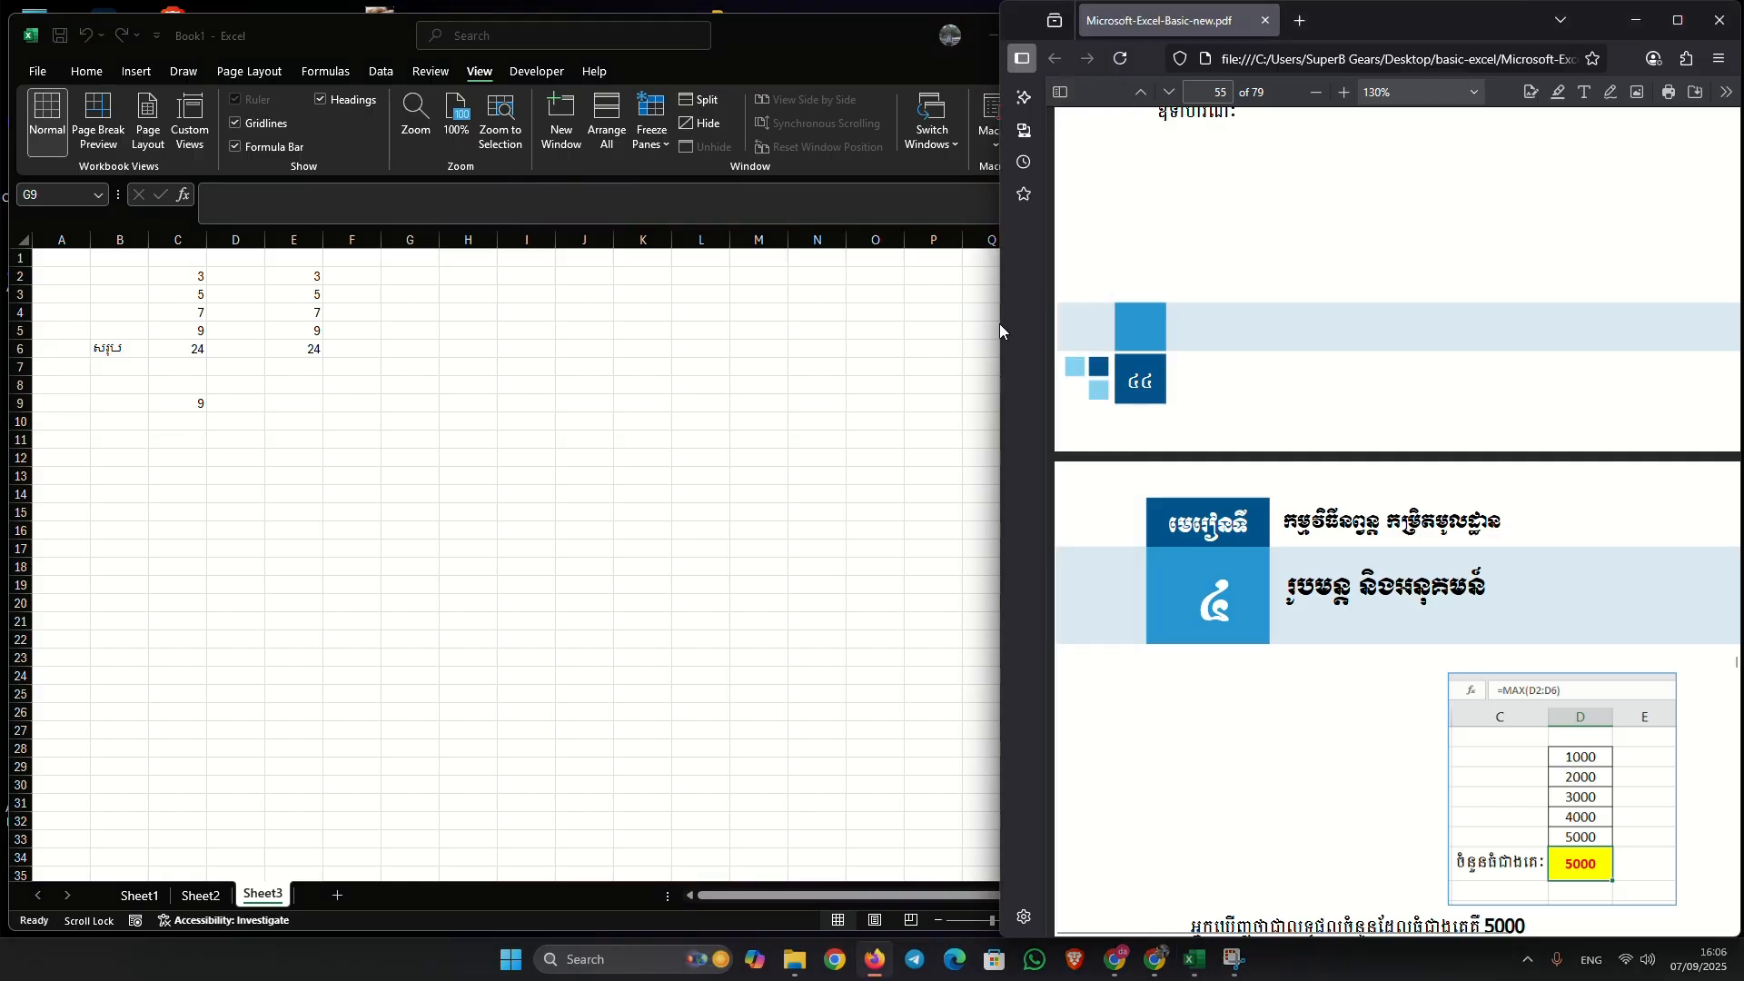
pyautogui.moveTo(1000, 323); pyautogui.dragTo(774, 324)
pyautogui.scroll(-4, 1372, 606)
pyautogui.scroll(-4, 1371, 606)
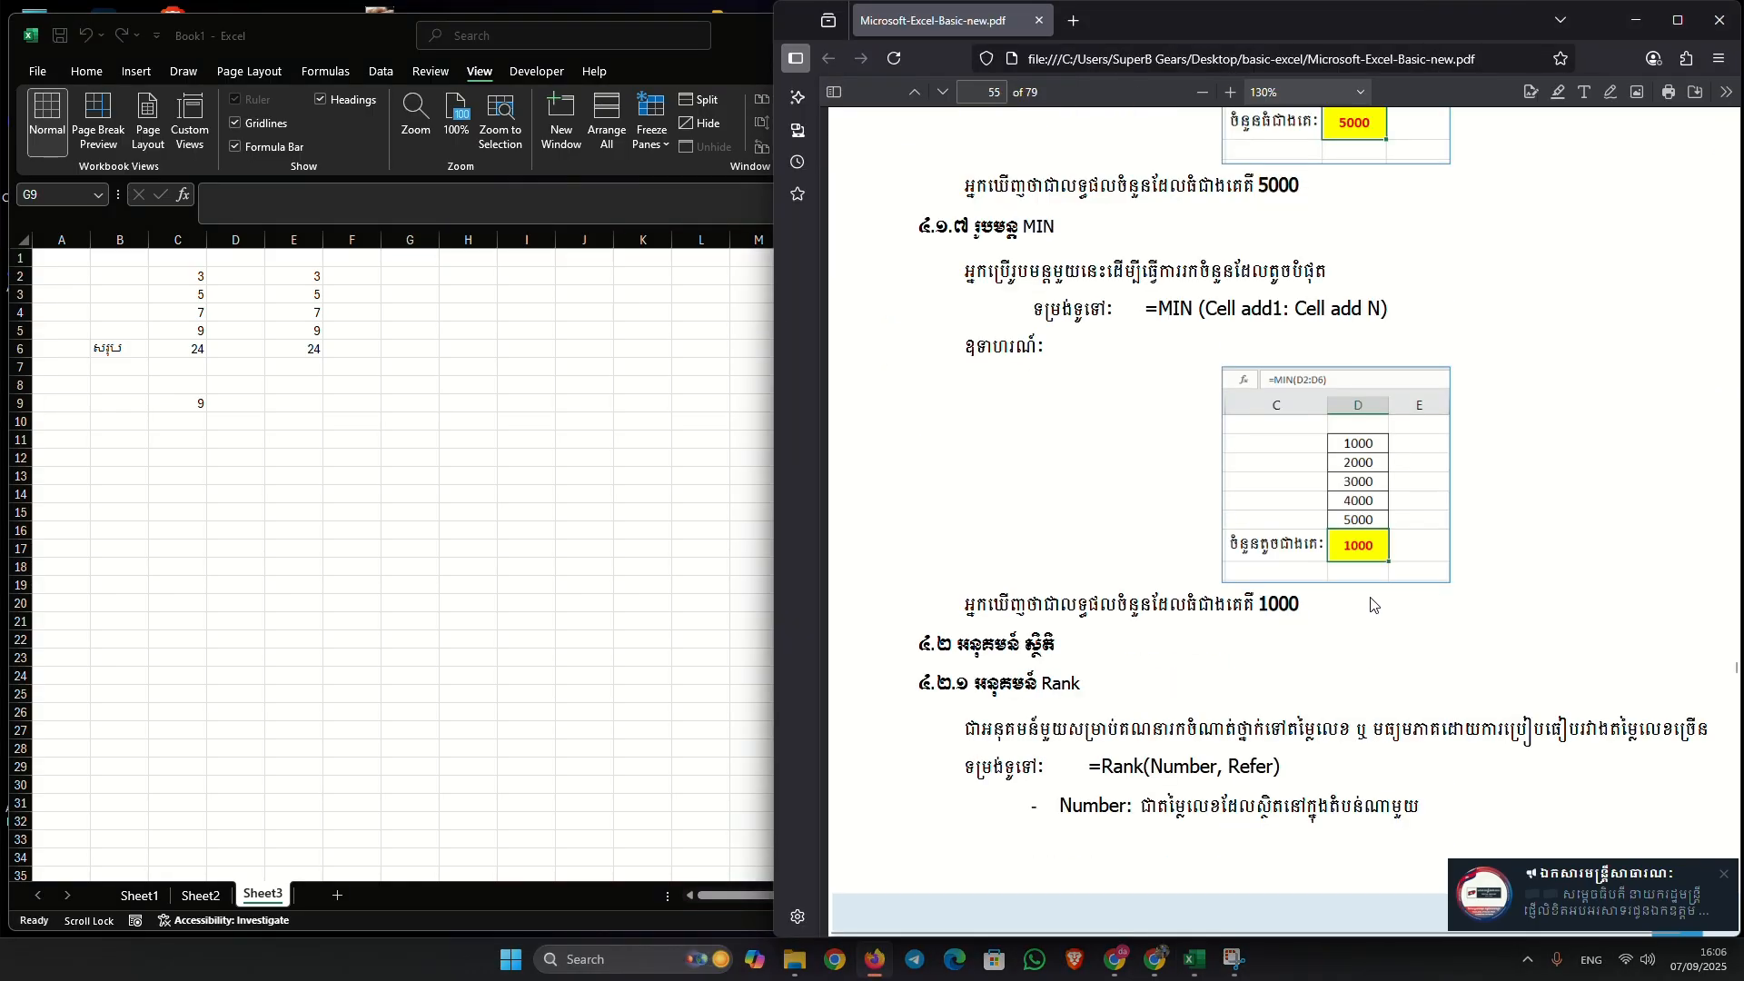